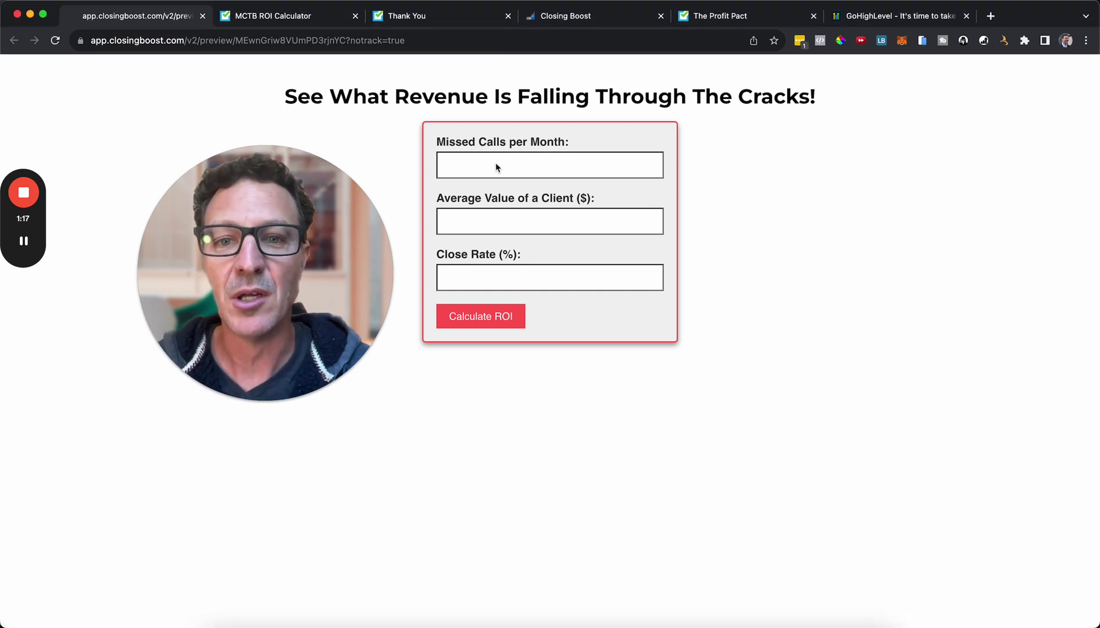
Enter 60 missed calls, $1000 client value and 40% close rate, then calculate the ROI.
left_click(495, 164)
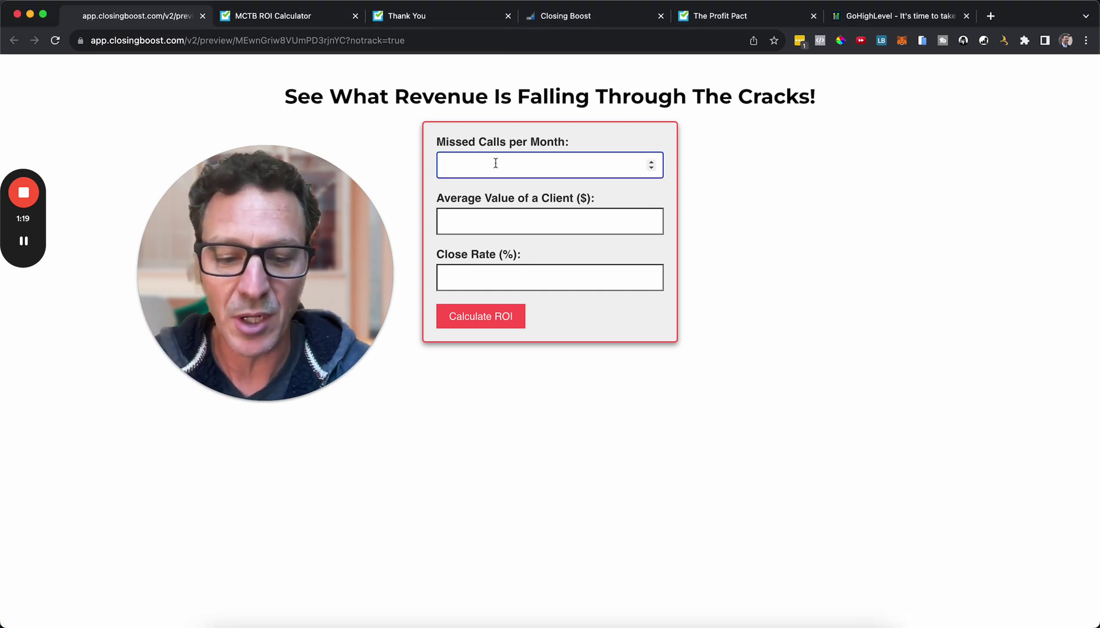
type("60")
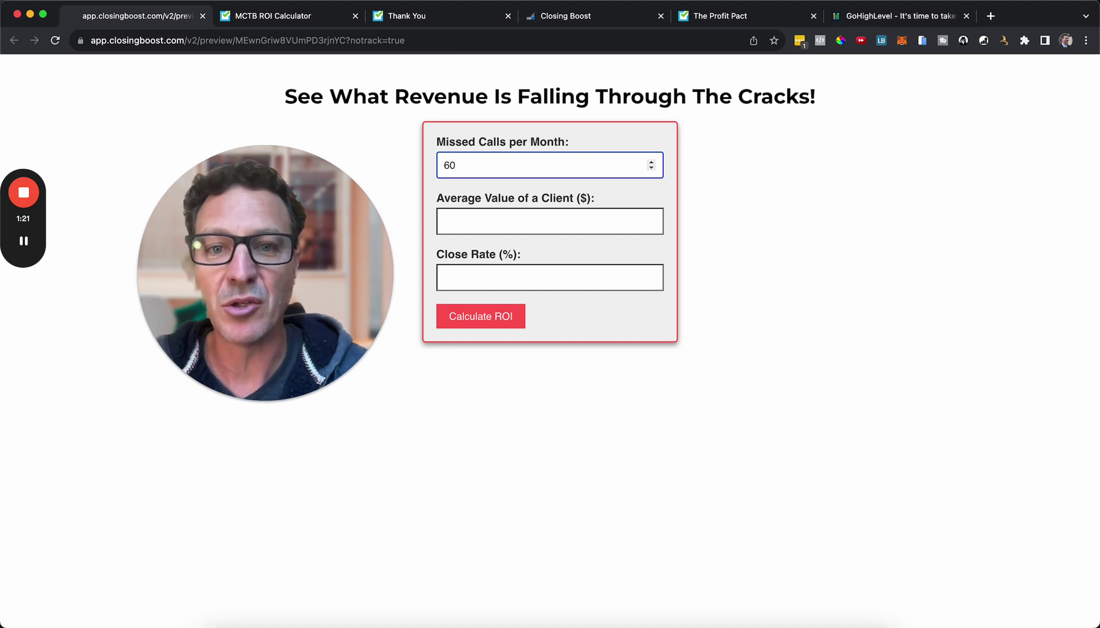
left_click(501, 228)
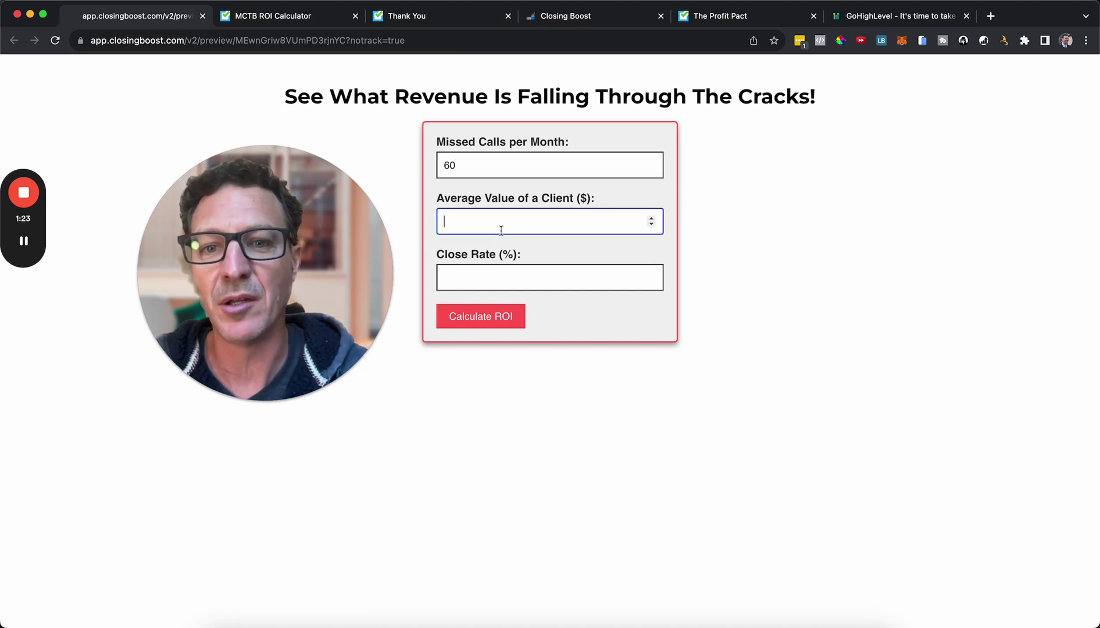
type("1000")
left_click(501, 275)
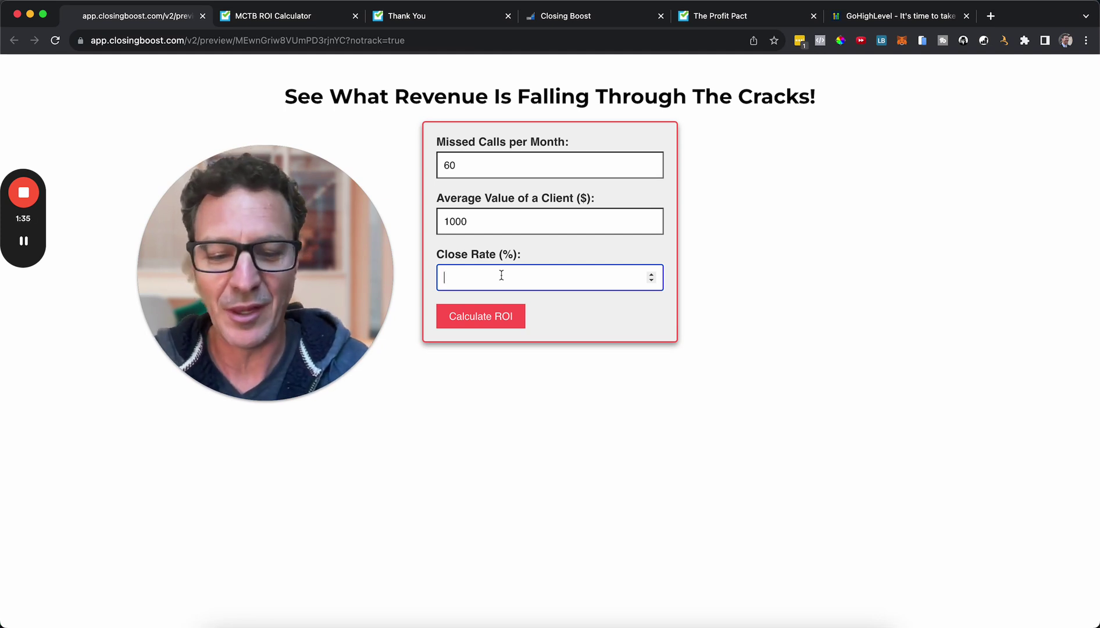
type("40")
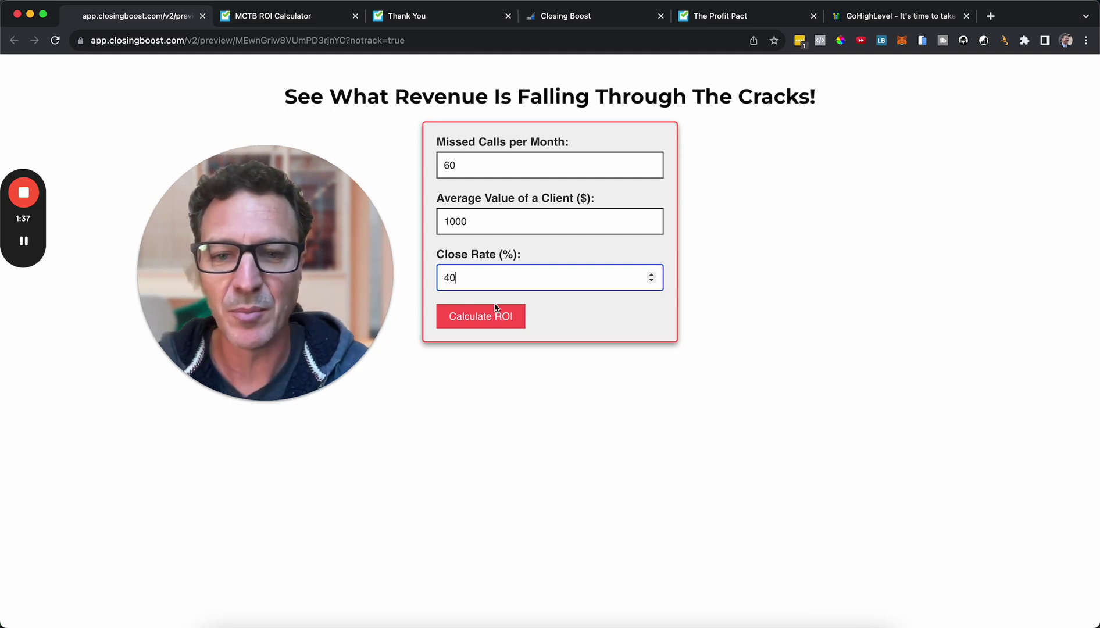
left_click(482, 319)
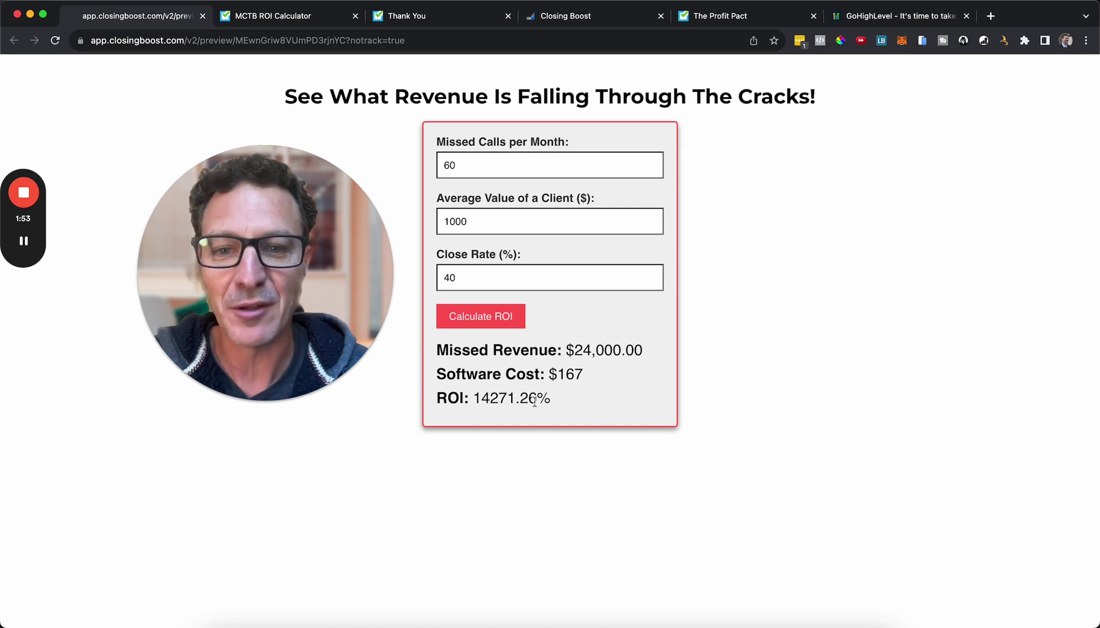
Recalculate the ROI with 30 missed calls and a $50 client value.
left_click(449, 166)
key("BackSpace")
type("3")
left_click(461, 219)
key("BackSpace")
key("BackSpace")
key("BackSpace")
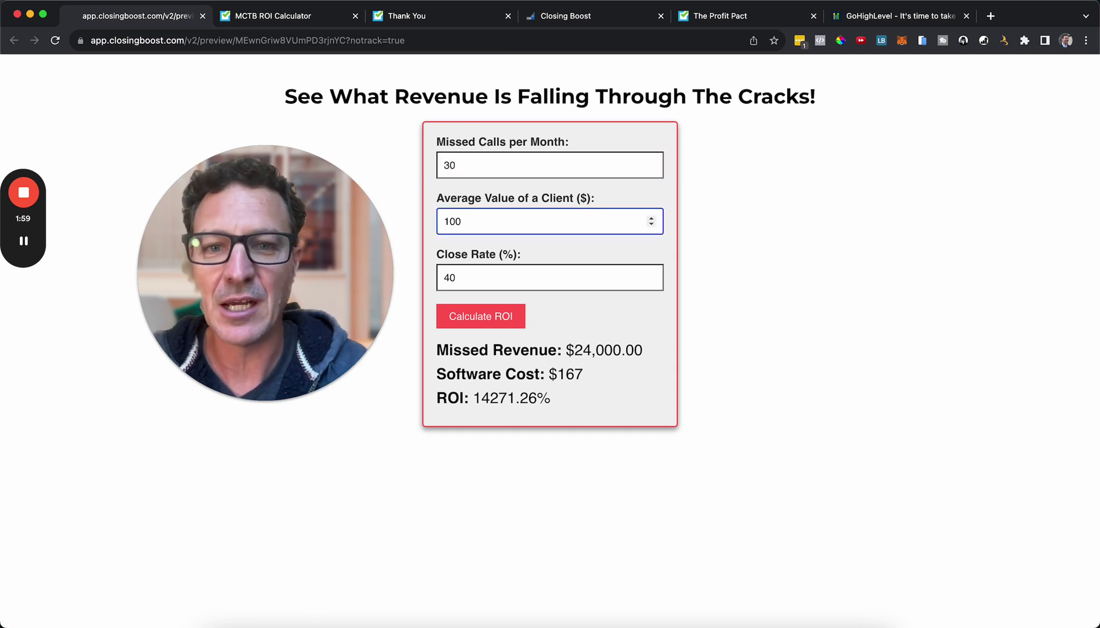
type("50")
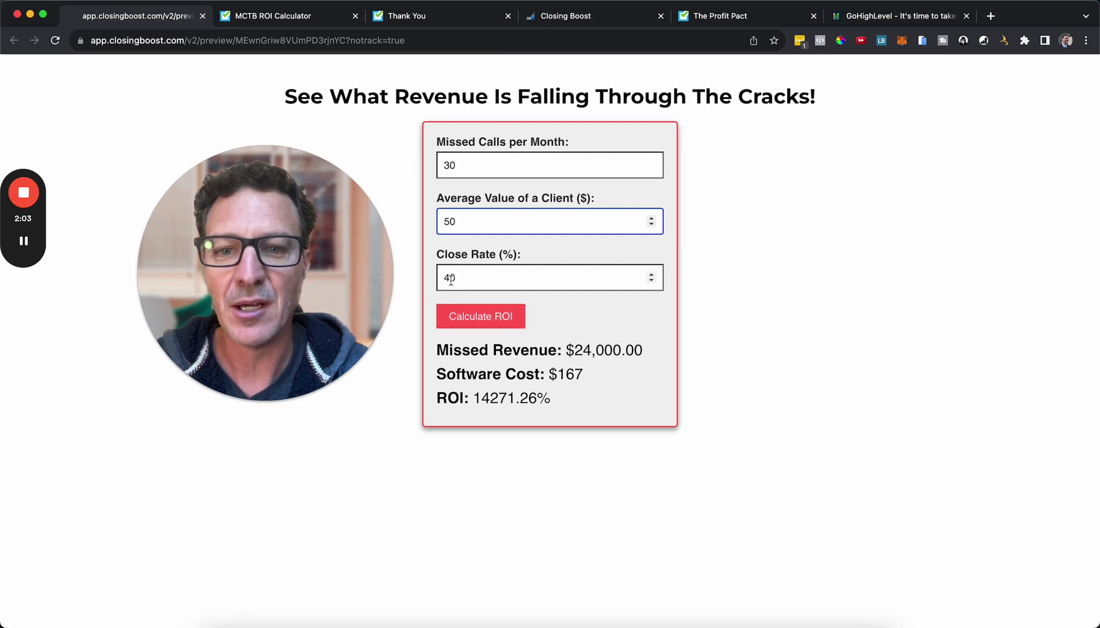
left_click(481, 317)
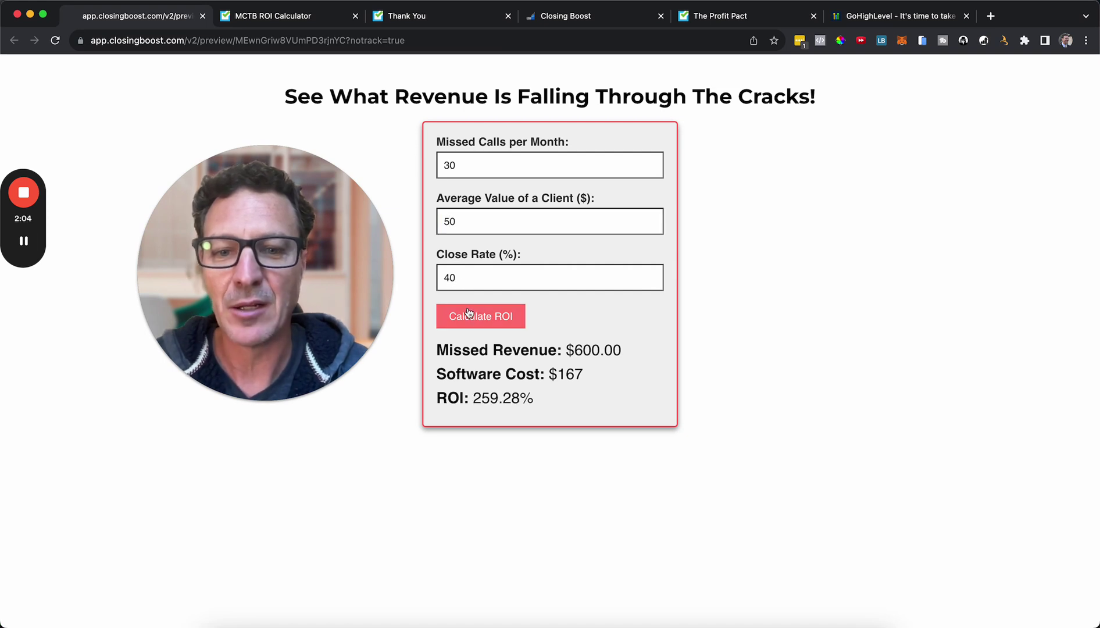
Recalculate with 100 missed calls and $200 client value, giving $8,000.00 and 4690.42%.
left_click(458, 168)
key("BackSpace")
key("BackSpace")
type("100")
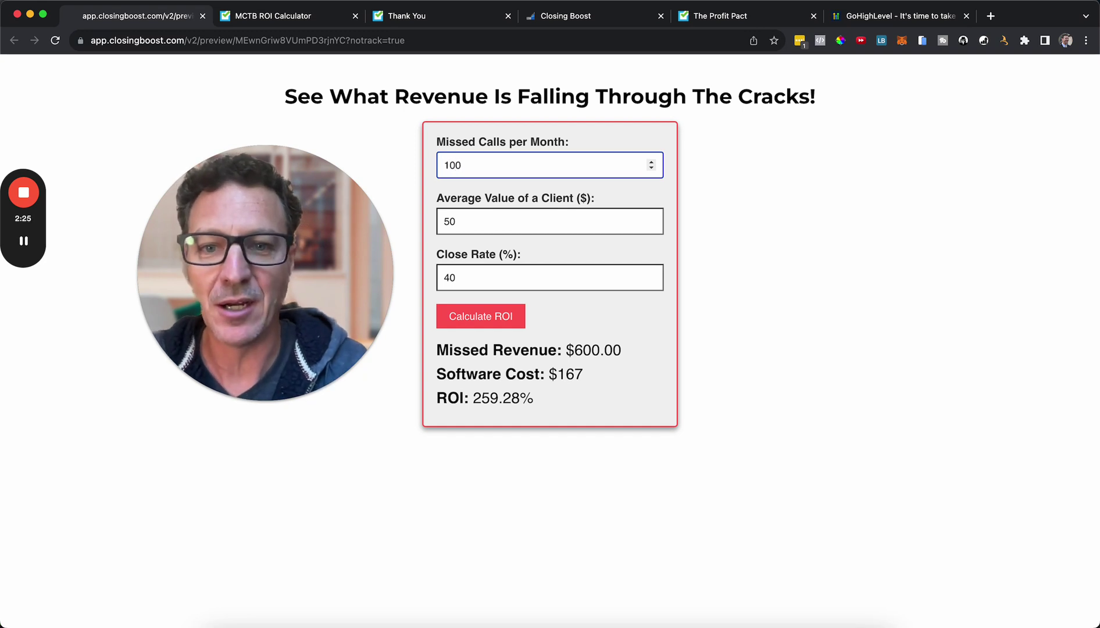
left_click(450, 221)
key("BackSpace")
type("200")
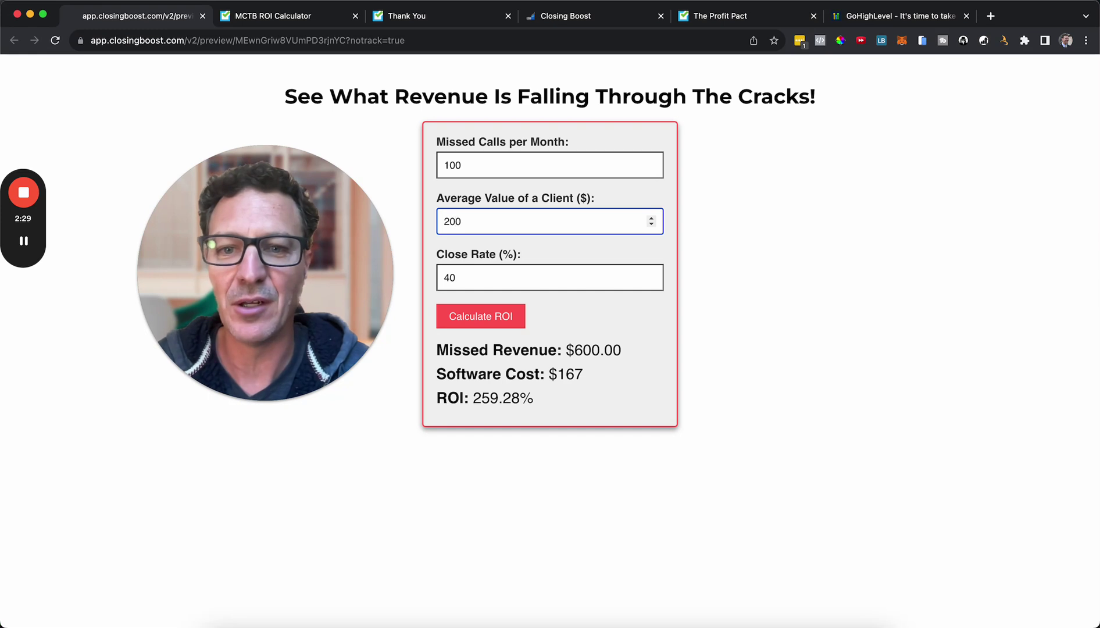
left_click(451, 271)
left_click(460, 311)
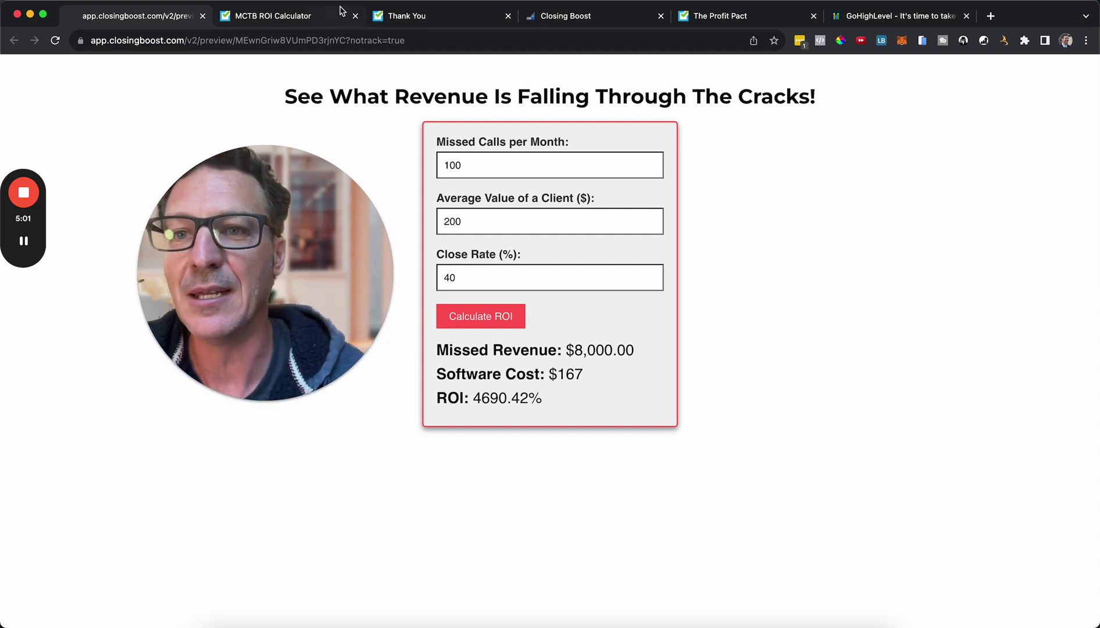
Look over the MCTB ROI Calculator download page.
left_click(293, 18)
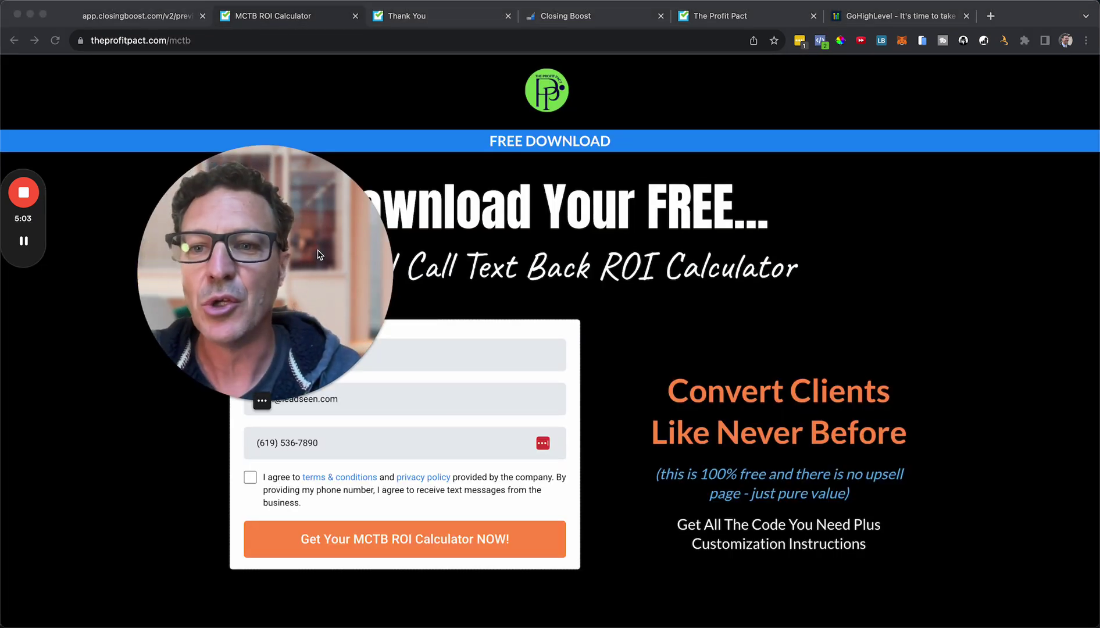
left_click_drag(318, 255, 240, 192)
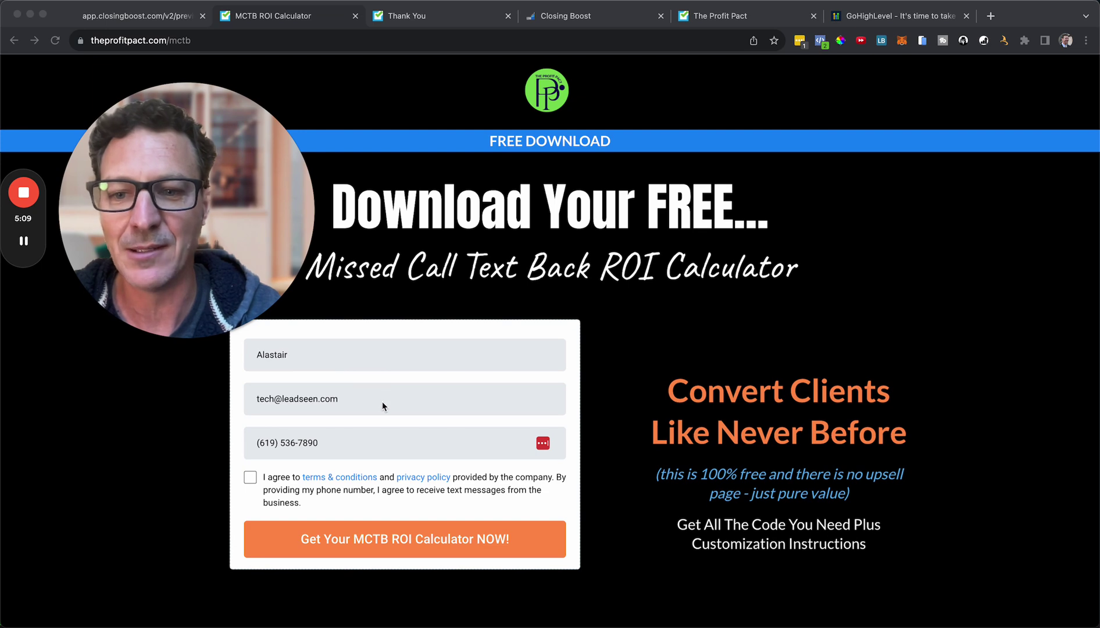
scroll(475, 510, "down", 2)
scroll(474, 510, "down", 4)
scroll(475, 510, "up", 6)
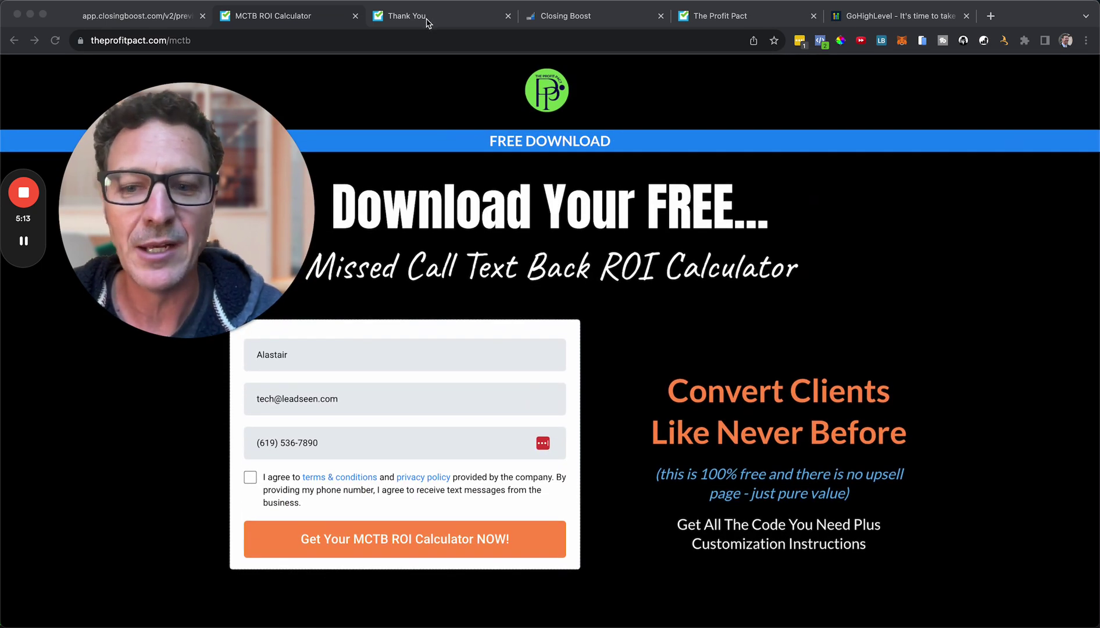
Scroll through the Thank You page's HTML, CSS and JS code, then return to the Closing Boost dashboard.
left_click(427, 20)
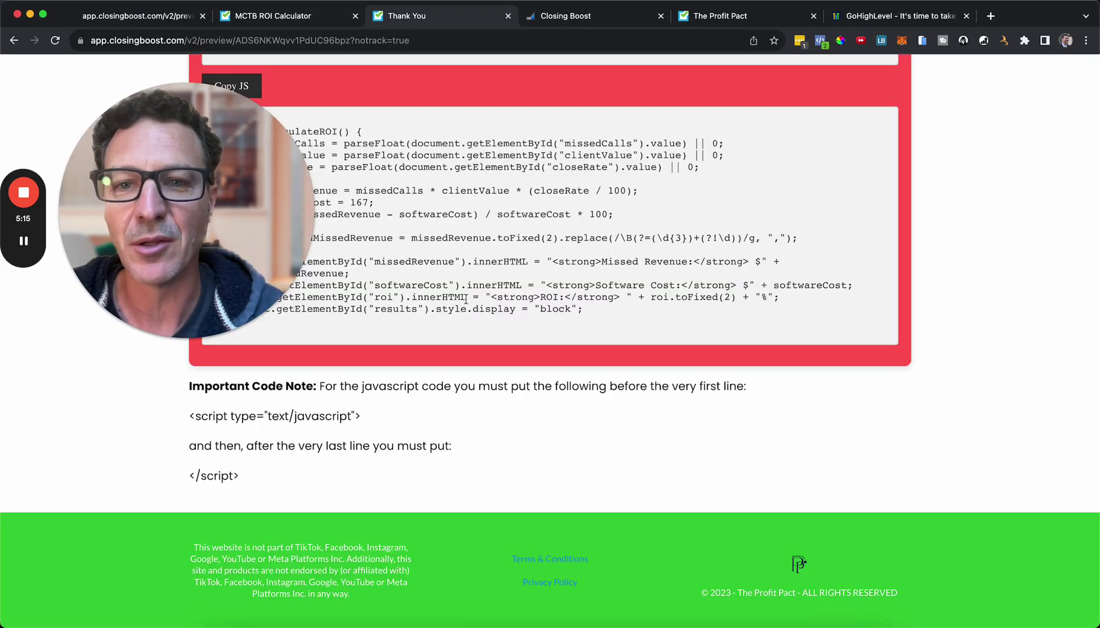
scroll(467, 303, "up", 10)
scroll(466, 303, "down", 1)
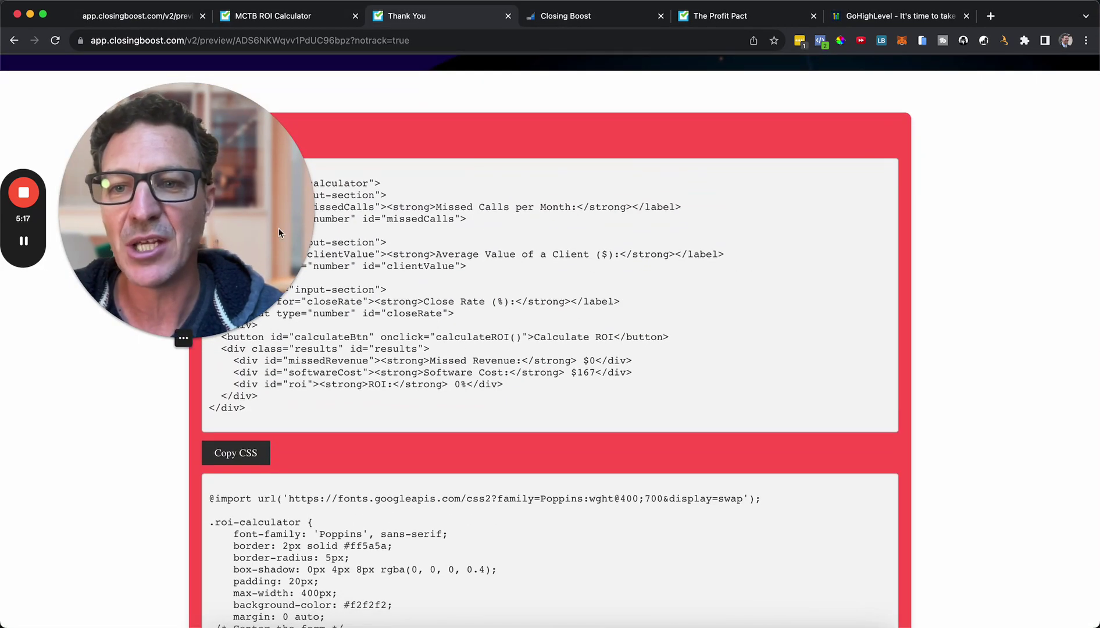
left_click(167, 339)
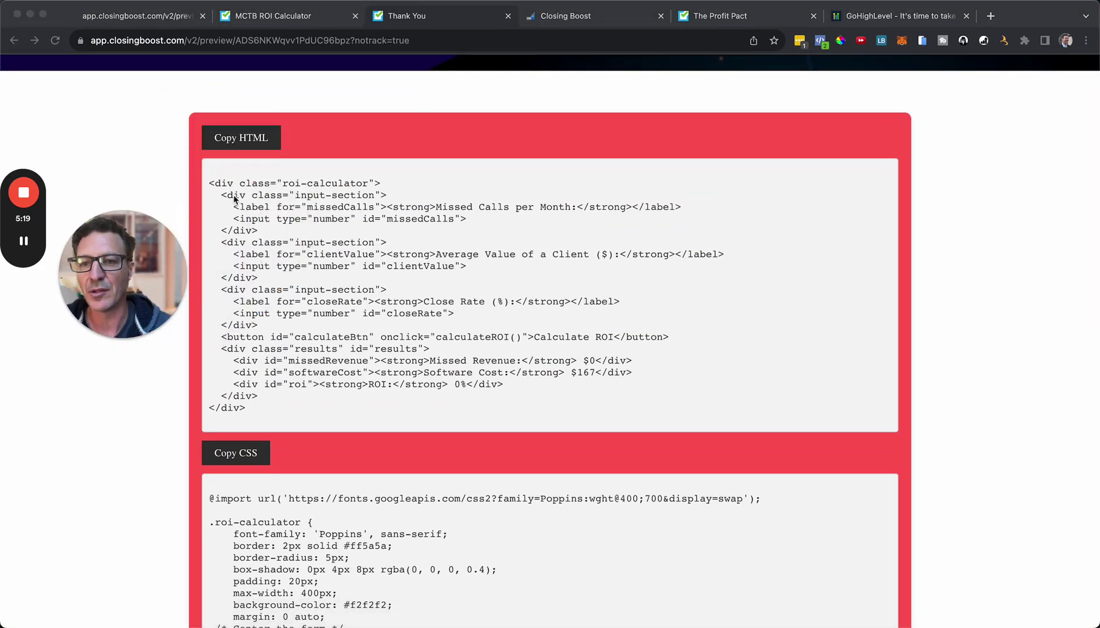
scroll(304, 378, "down", 2)
scroll(305, 378, "up", 1)
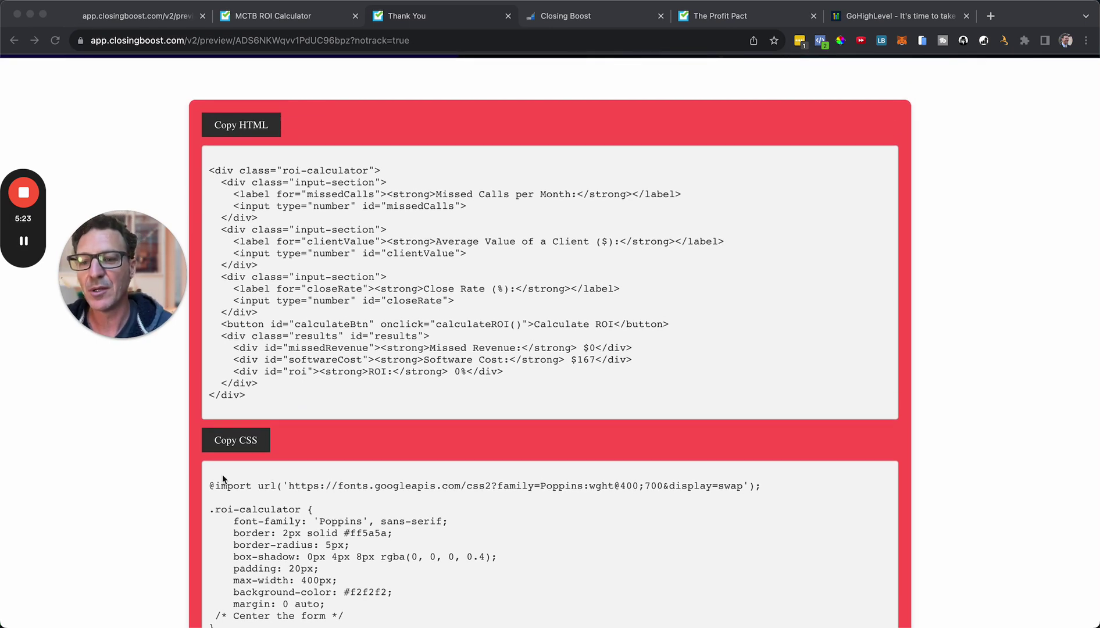
scroll(328, 448, "down", 5)
scroll(328, 452, "down", 12)
scroll(398, 482, "down", 3)
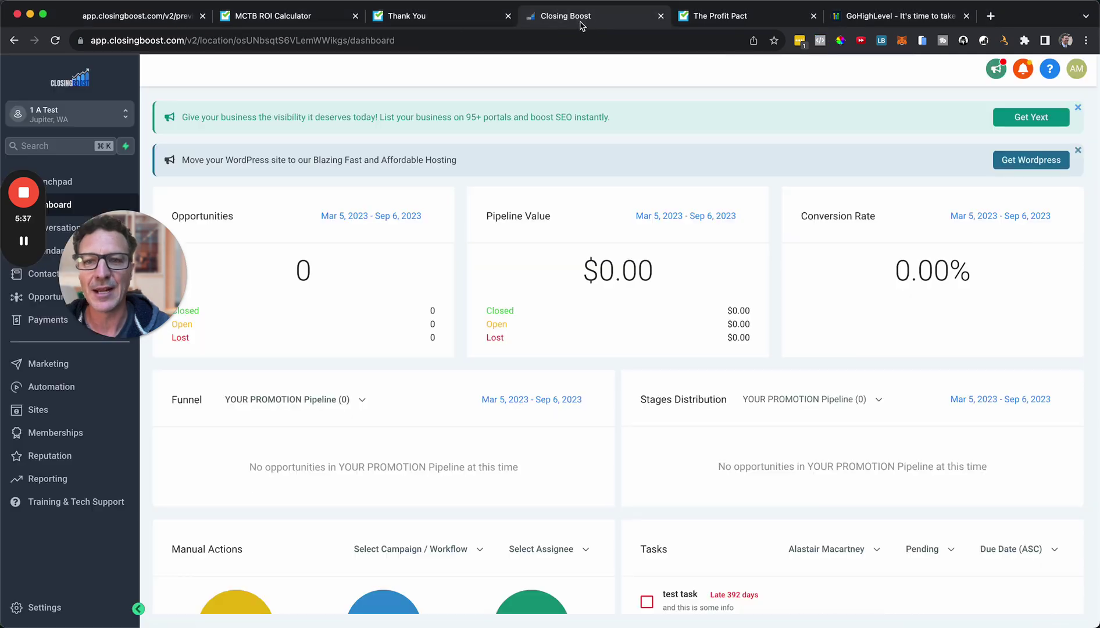
left_click(580, 24)
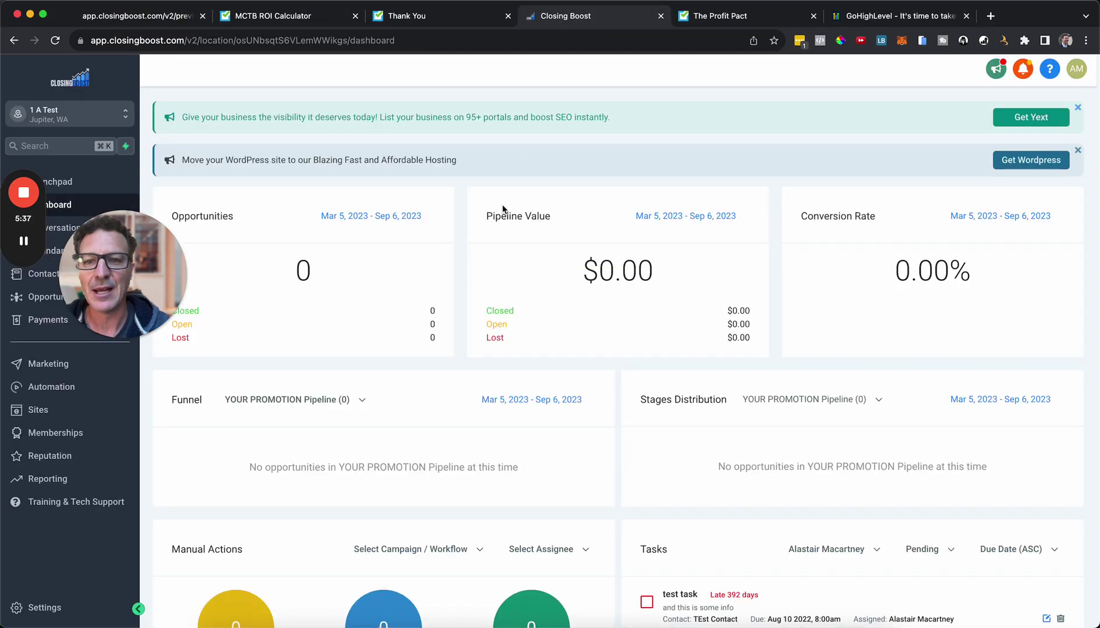
Create a new blank funnel named 'New MCTB For Vid' from the Funnels list.
left_click(52, 410)
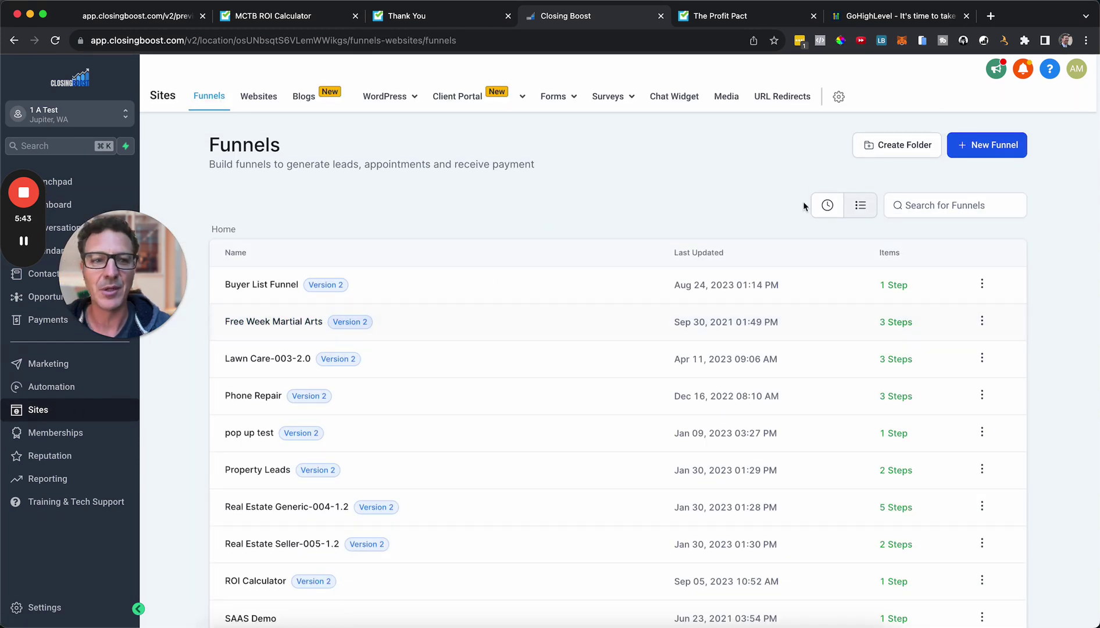
left_click(970, 153)
left_click(432, 364)
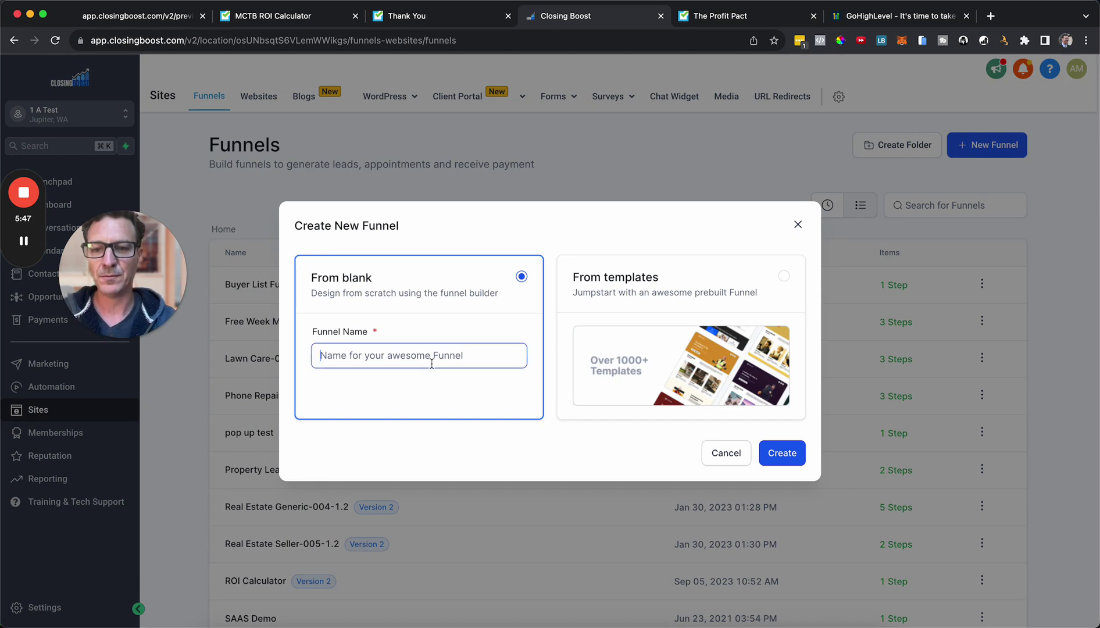
type("New MCT")
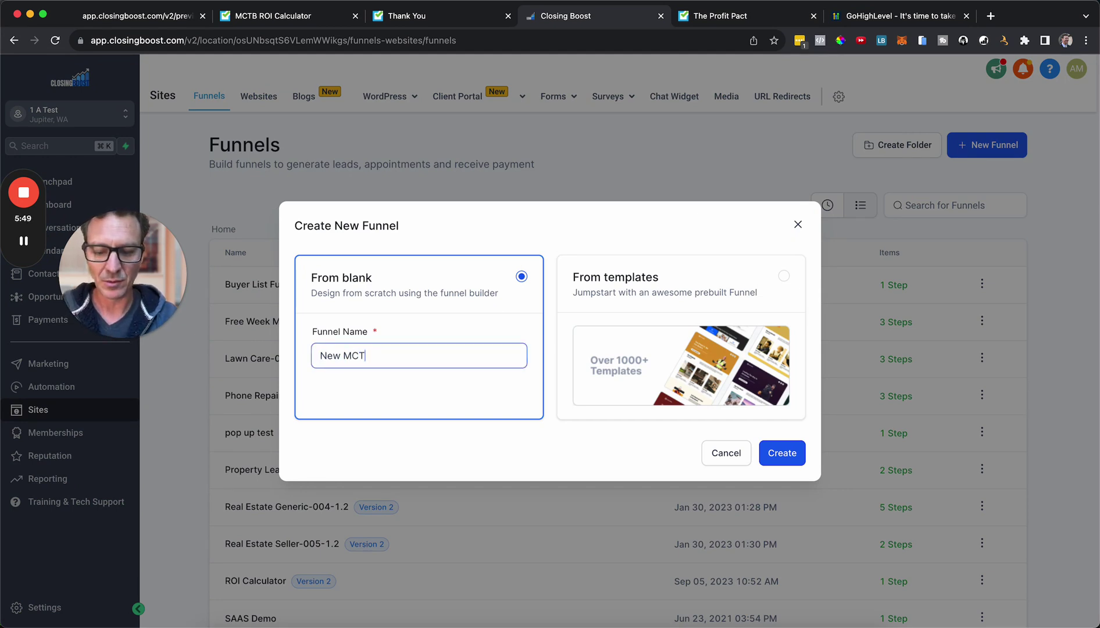
type("B For Vid")
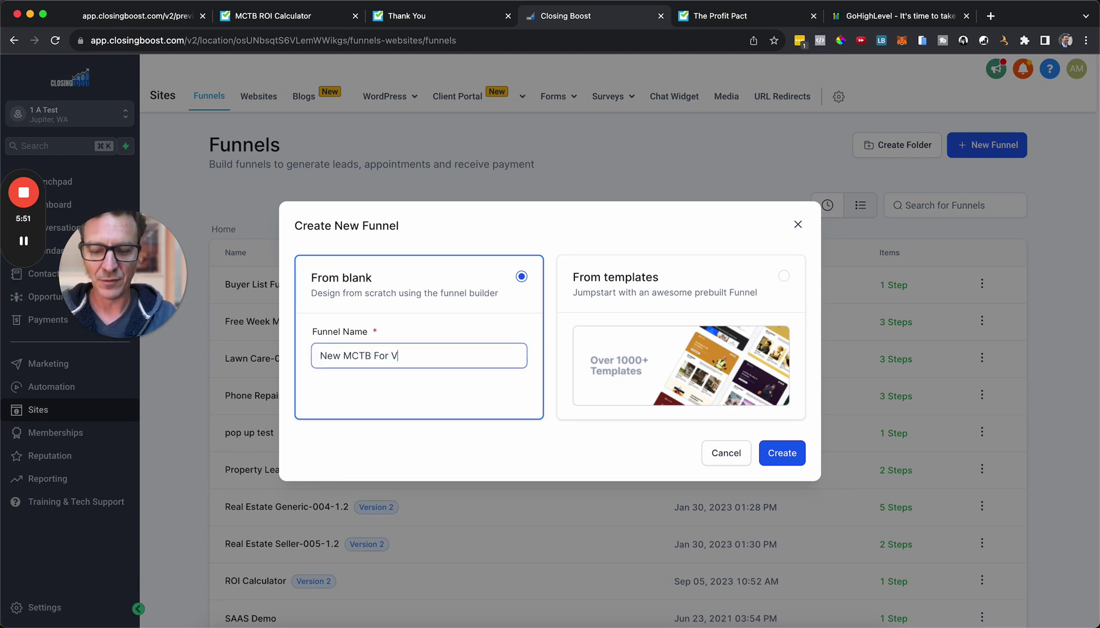
left_click(782, 456)
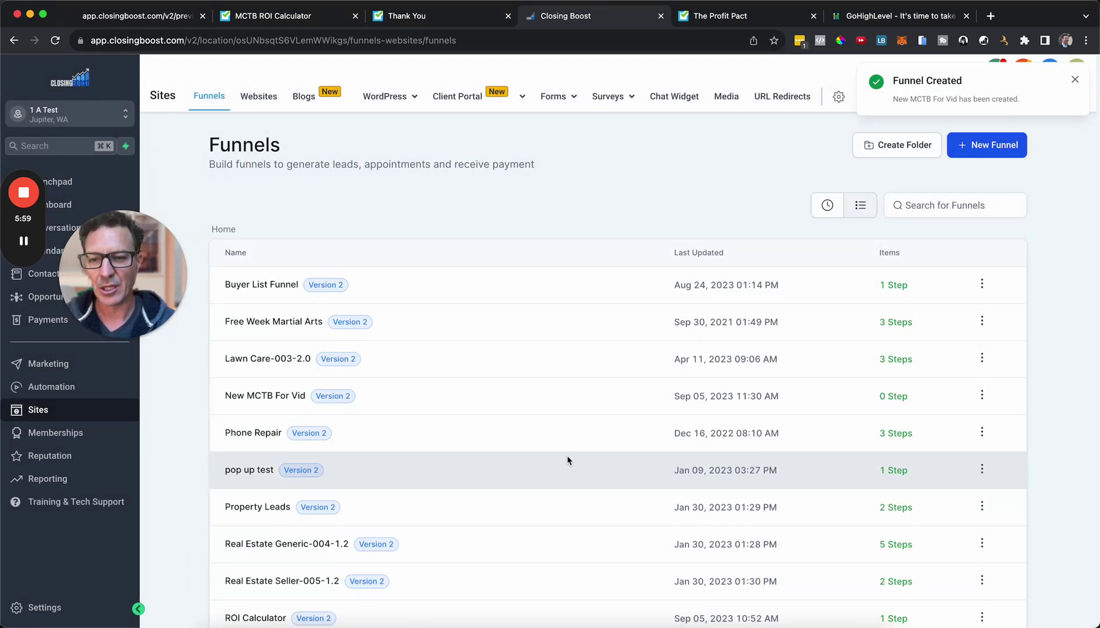
scroll(567, 459, "down", 3)
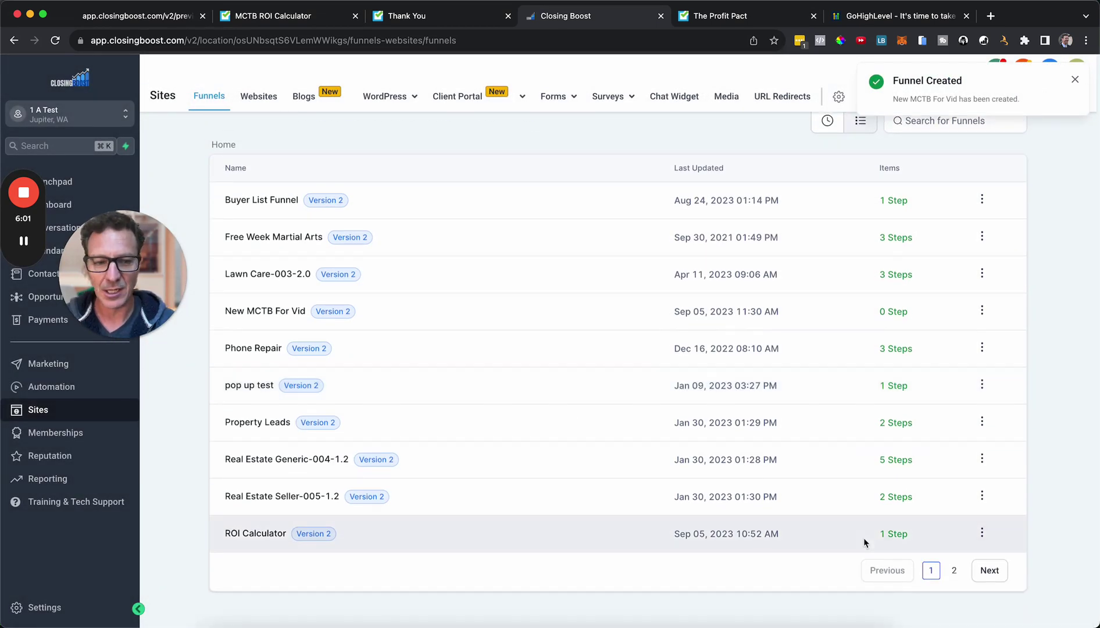
scroll(803, 434, "up", 3)
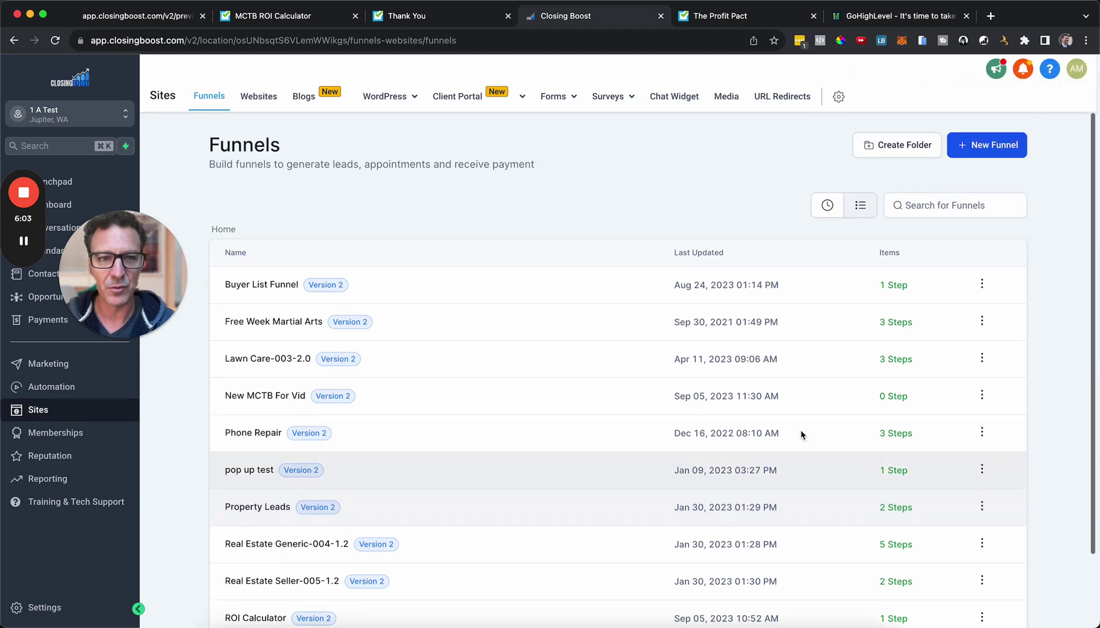
In New MCTB For Vid, create a funnel step 'mctb live build' at path /mctblive.
left_click(826, 207)
left_click(278, 284)
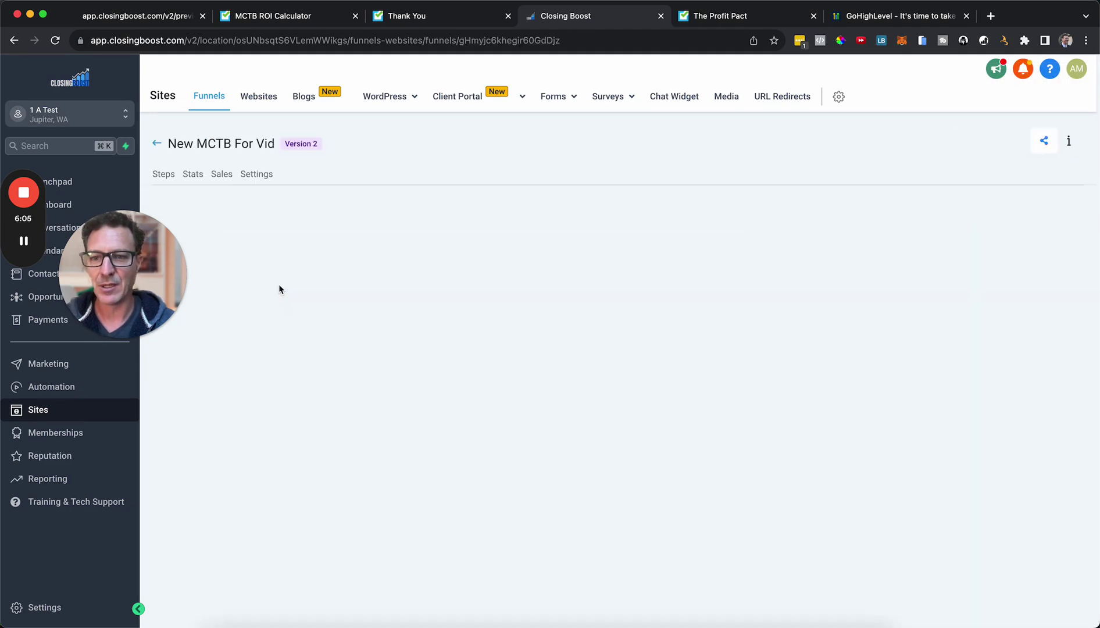
left_click(286, 297)
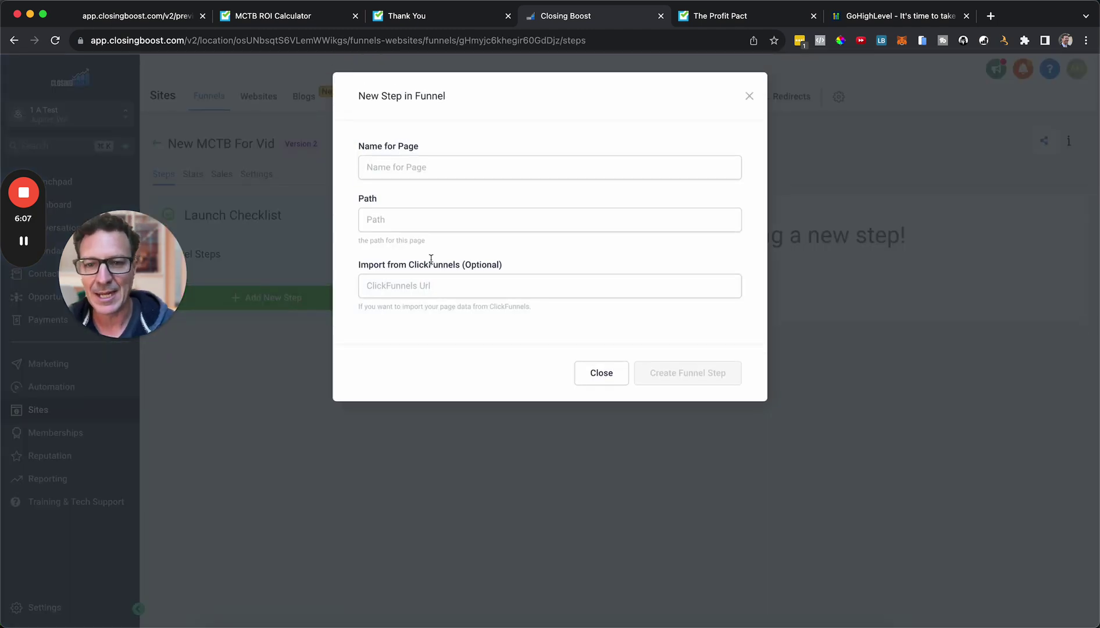
left_click(457, 164)
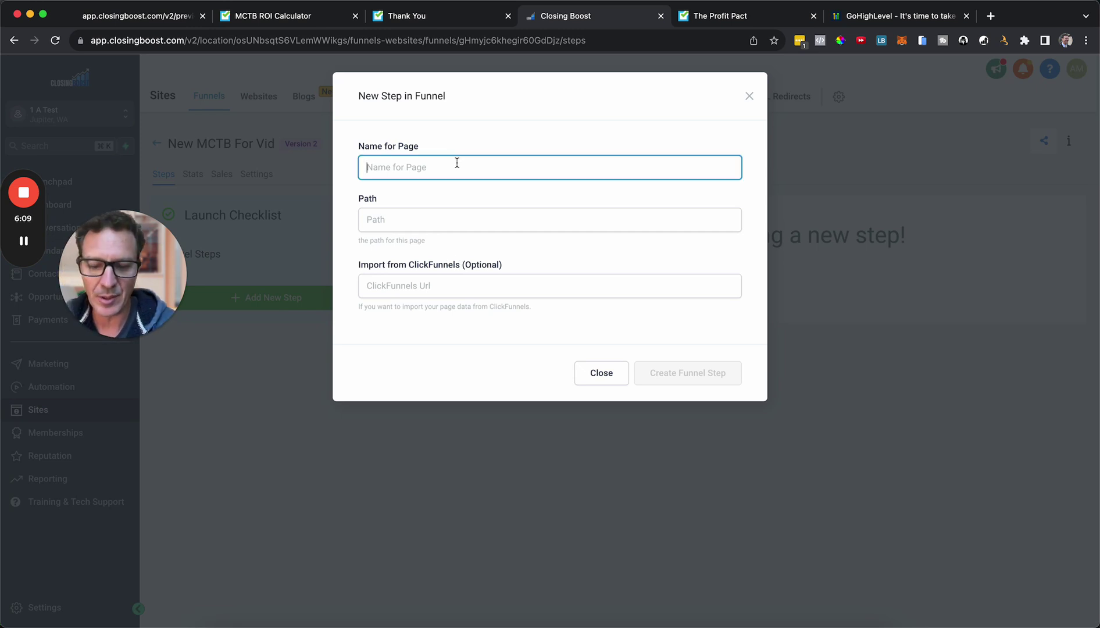
type("mctb live build")
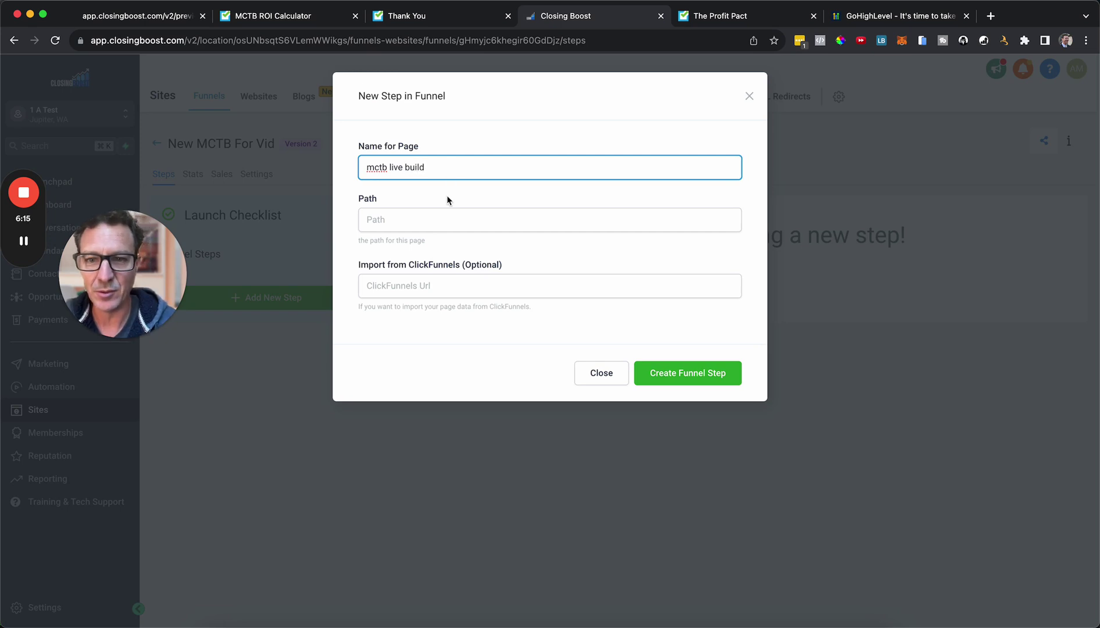
left_click(445, 214)
type("/mc")
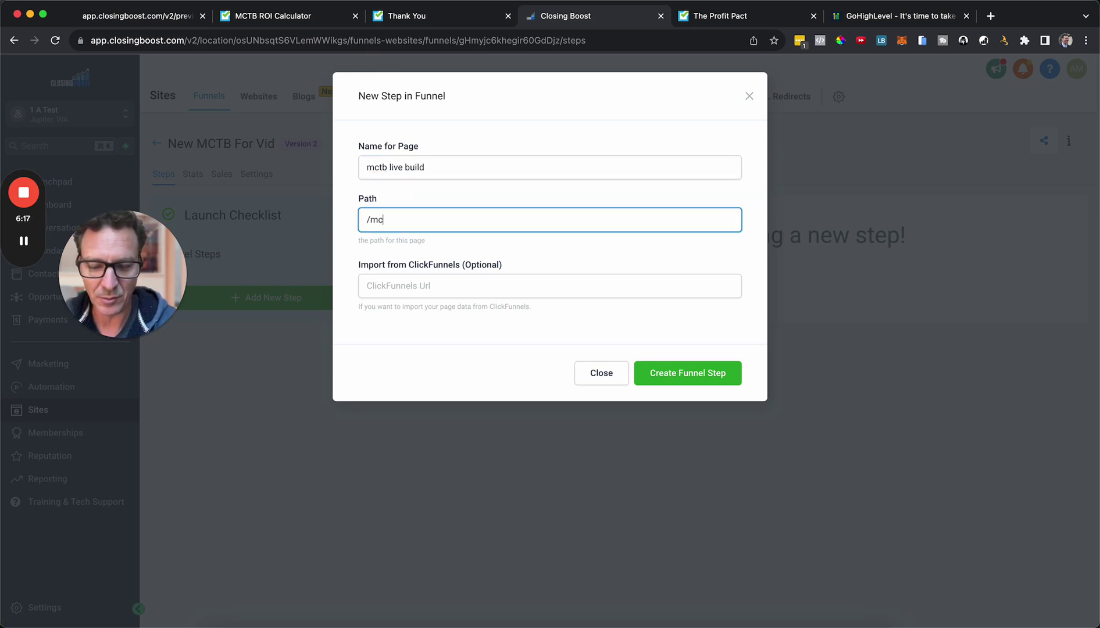
type("tblive")
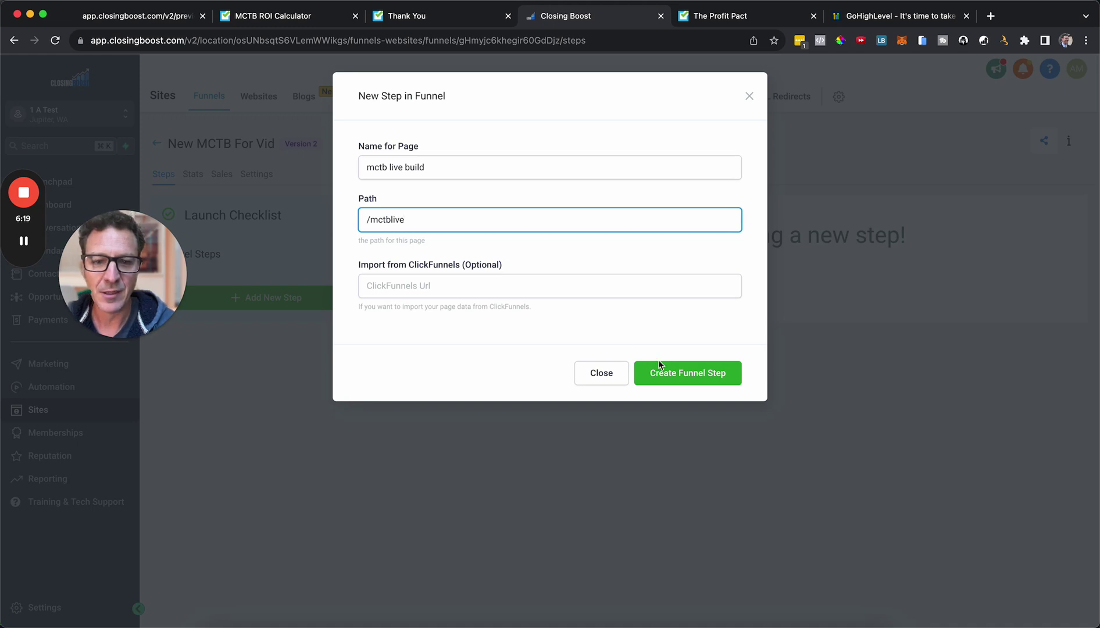
left_click(660, 371)
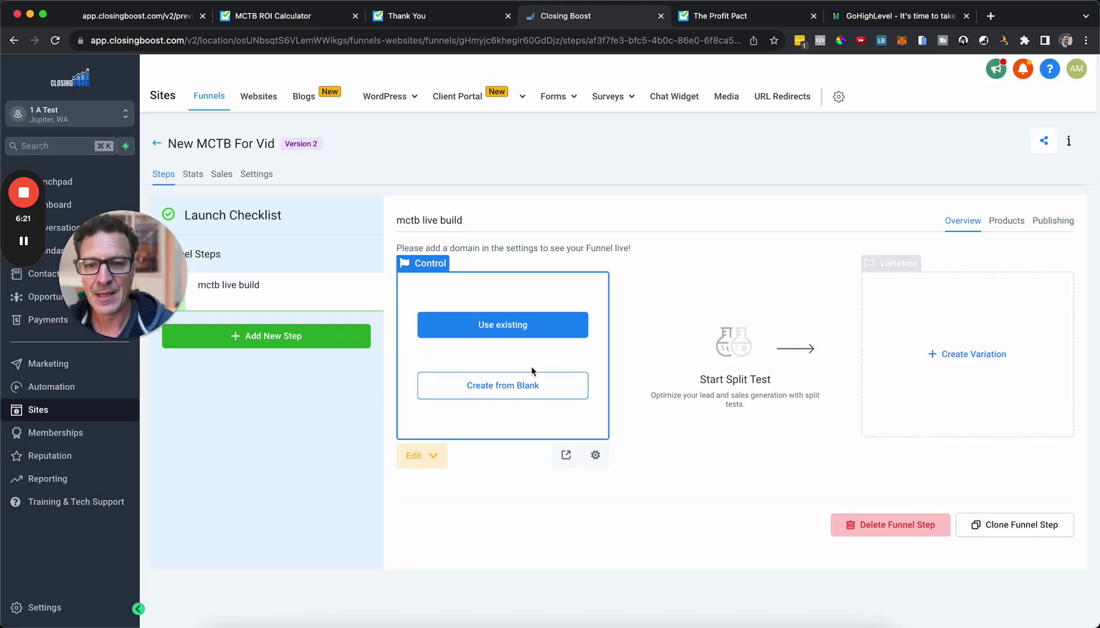
Start the page from blank and add a full-width section with a one-column row.
left_click(513, 392)
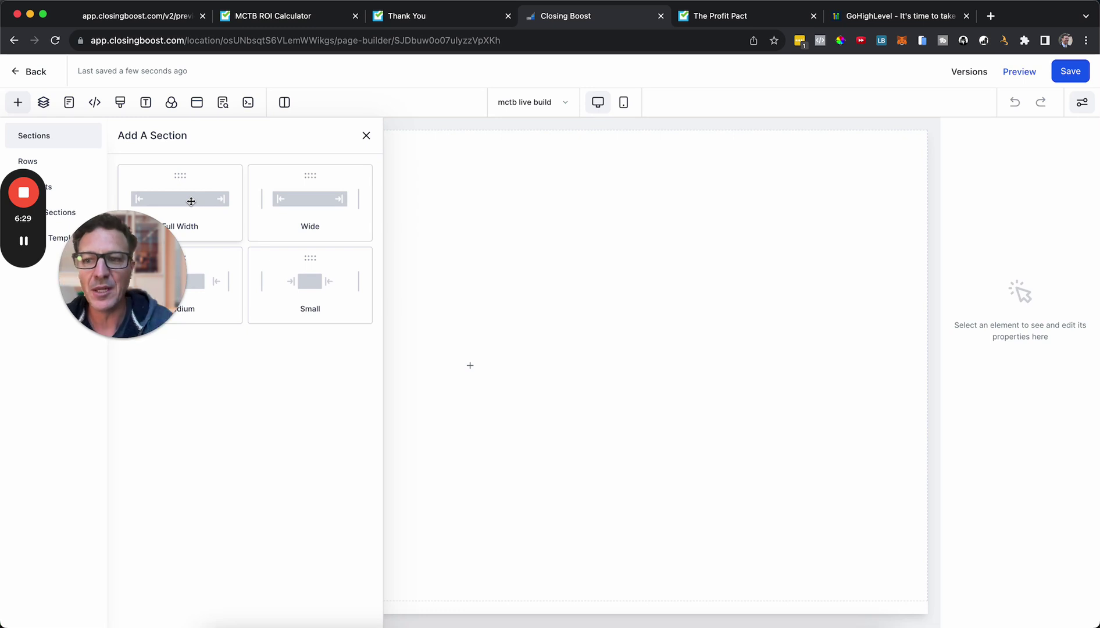
left_click_drag(122, 273, 94, 330)
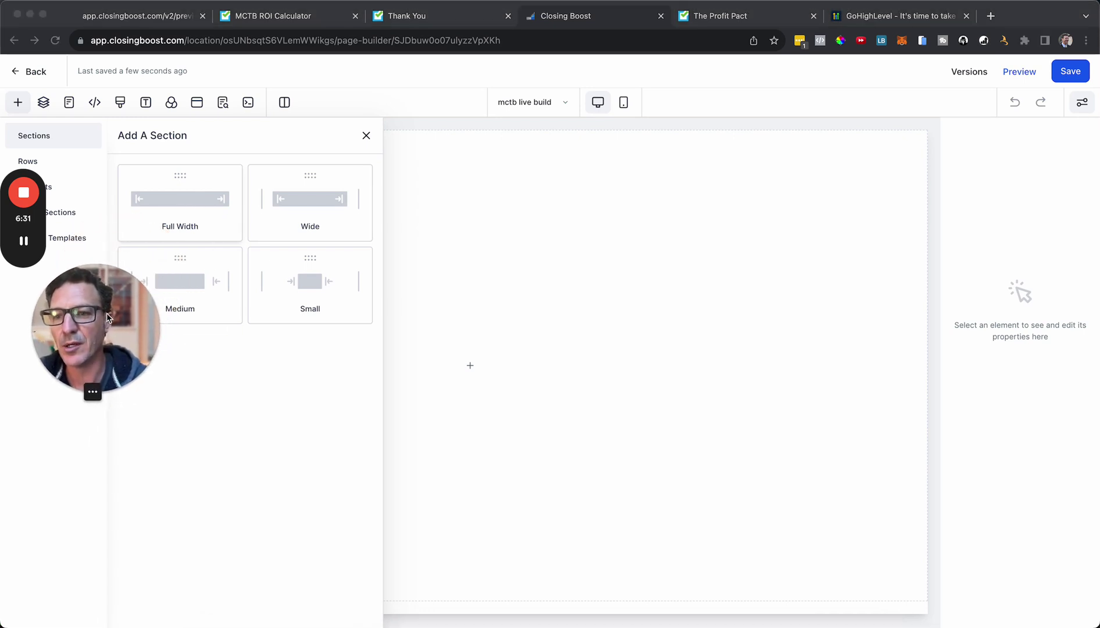
left_click(178, 208)
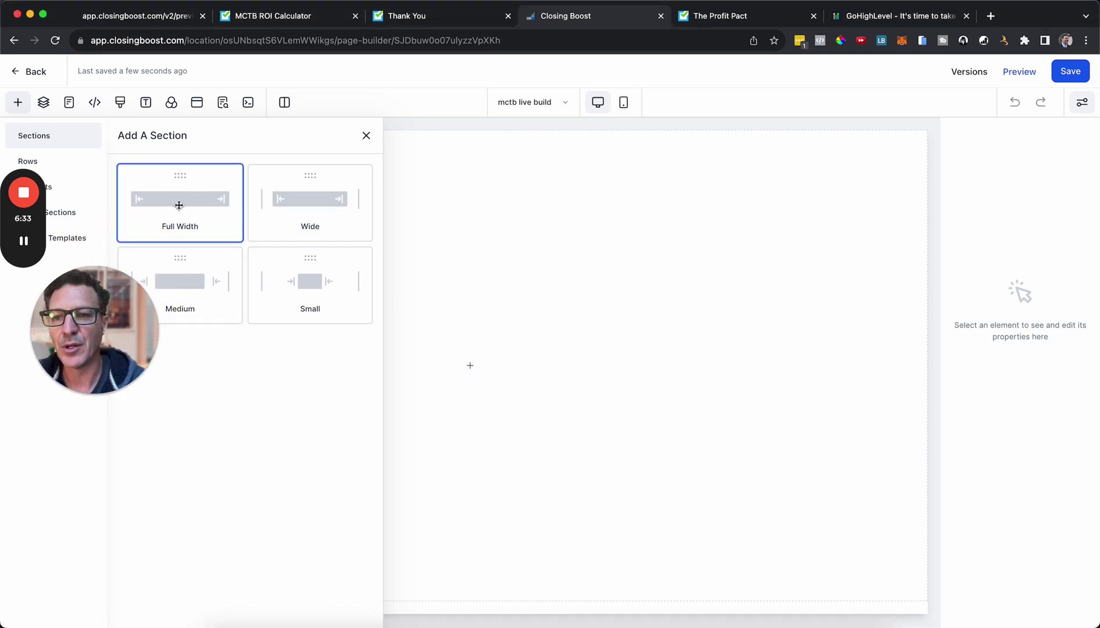
left_click(179, 208)
left_click(453, 175)
left_click(220, 199)
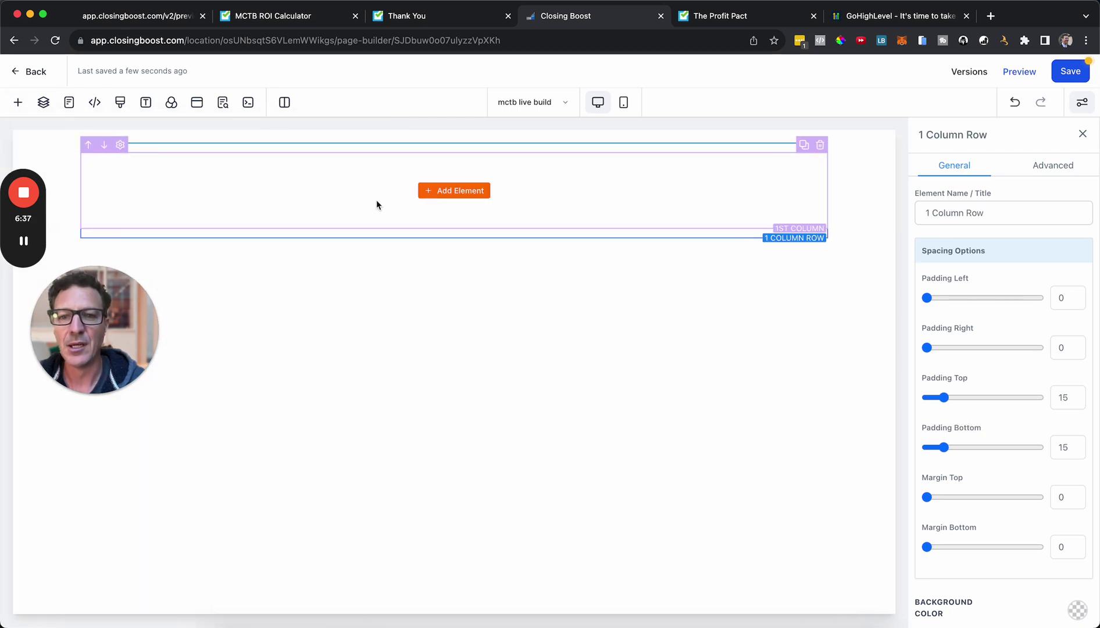
Add a headline element reading 'Look What You Can Save'.
left_click(457, 195)
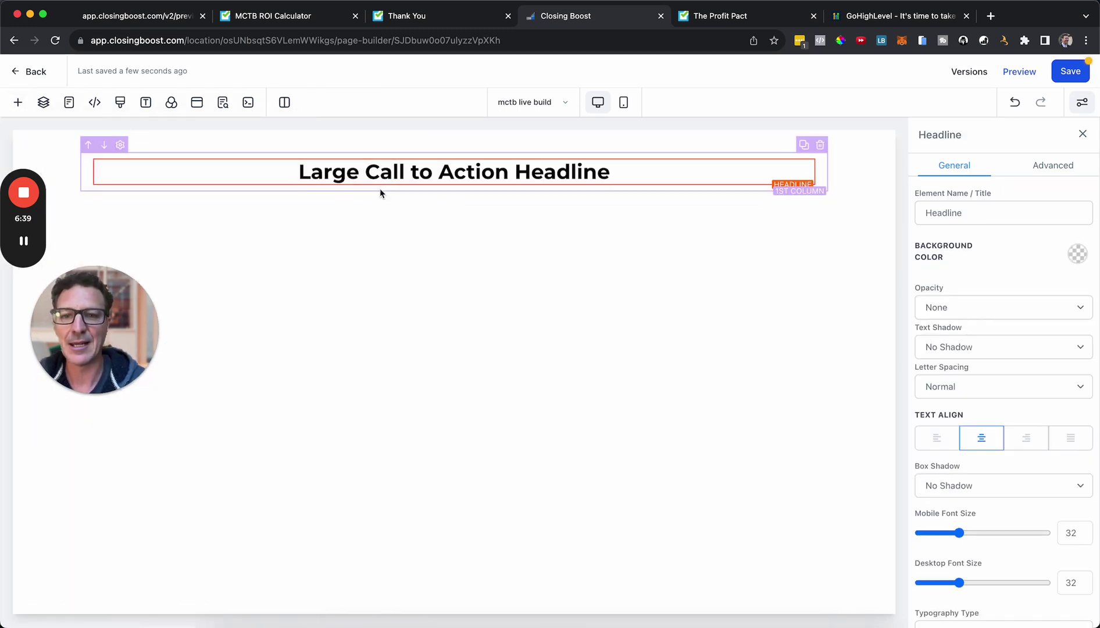
left_click(393, 173)
triple_click(394, 173)
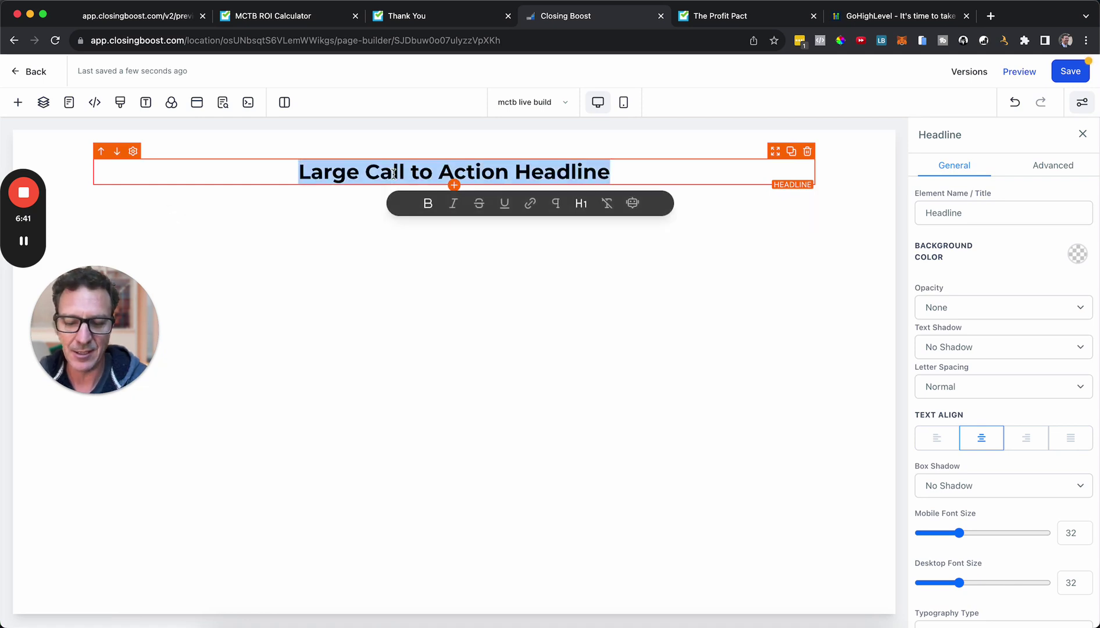
type("Look Wh")
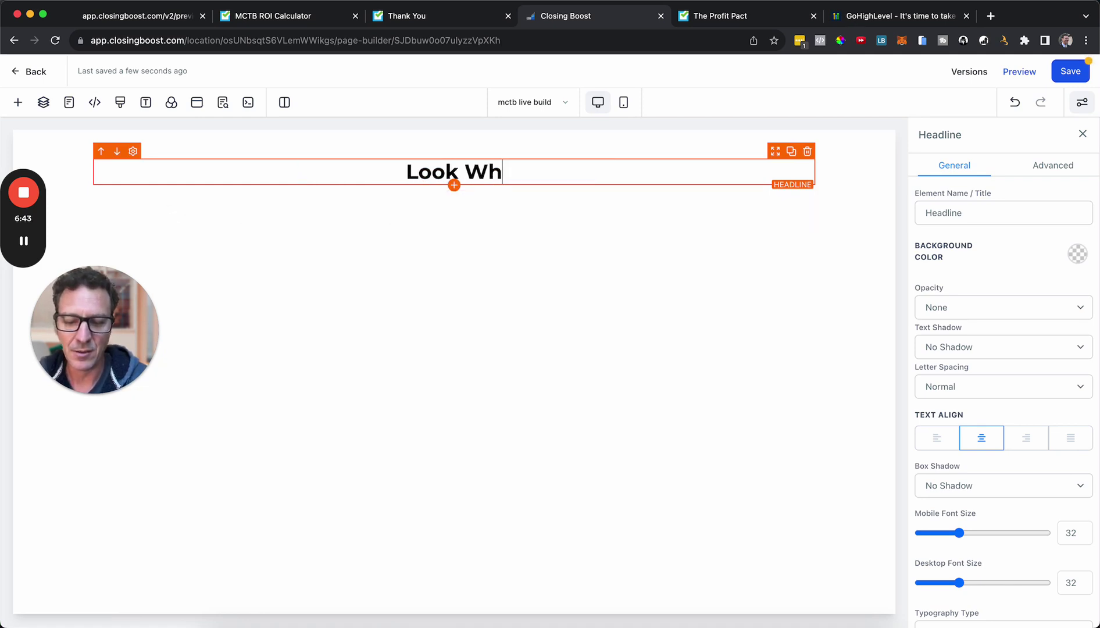
type("at You Can Save")
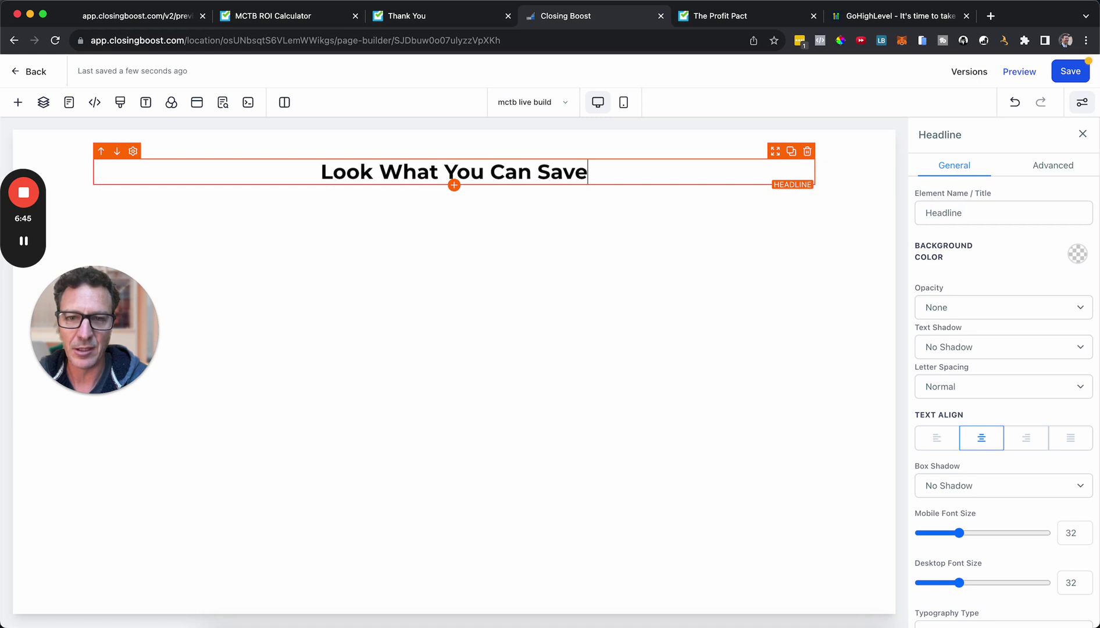
Insert a custom code element below the headline.
left_click(454, 186)
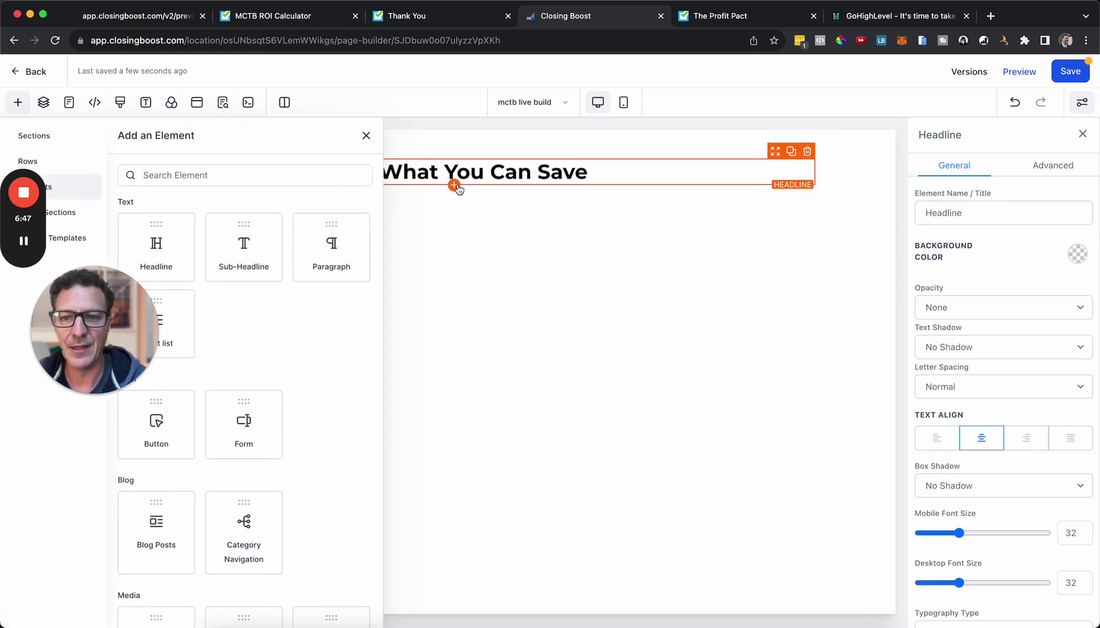
scroll(317, 417, "down", 3)
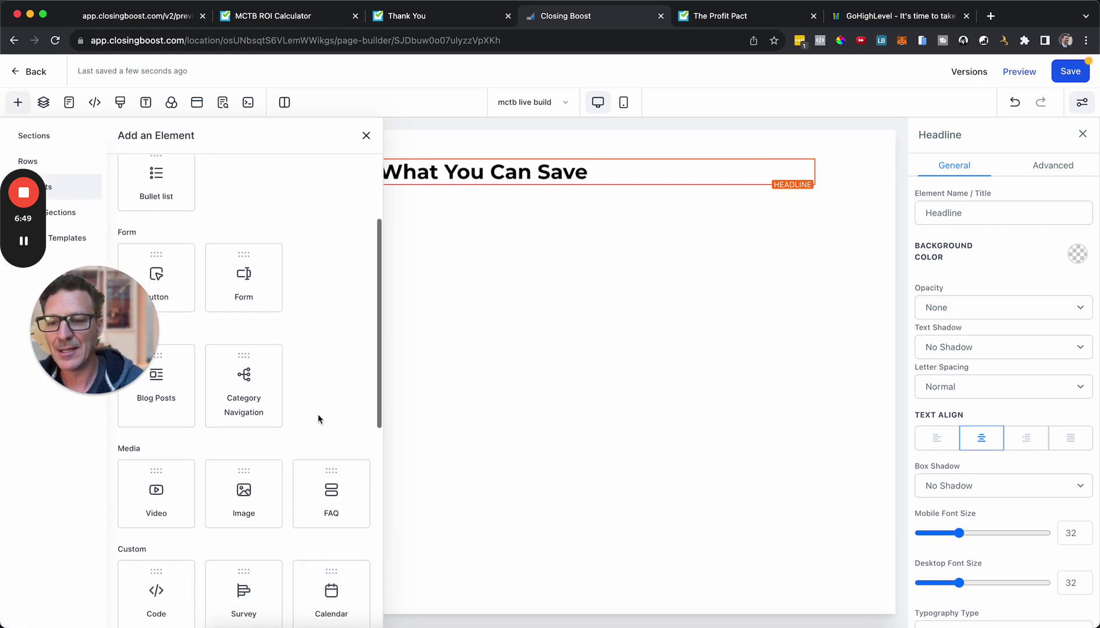
scroll(317, 414, "down", 2)
left_click(152, 486)
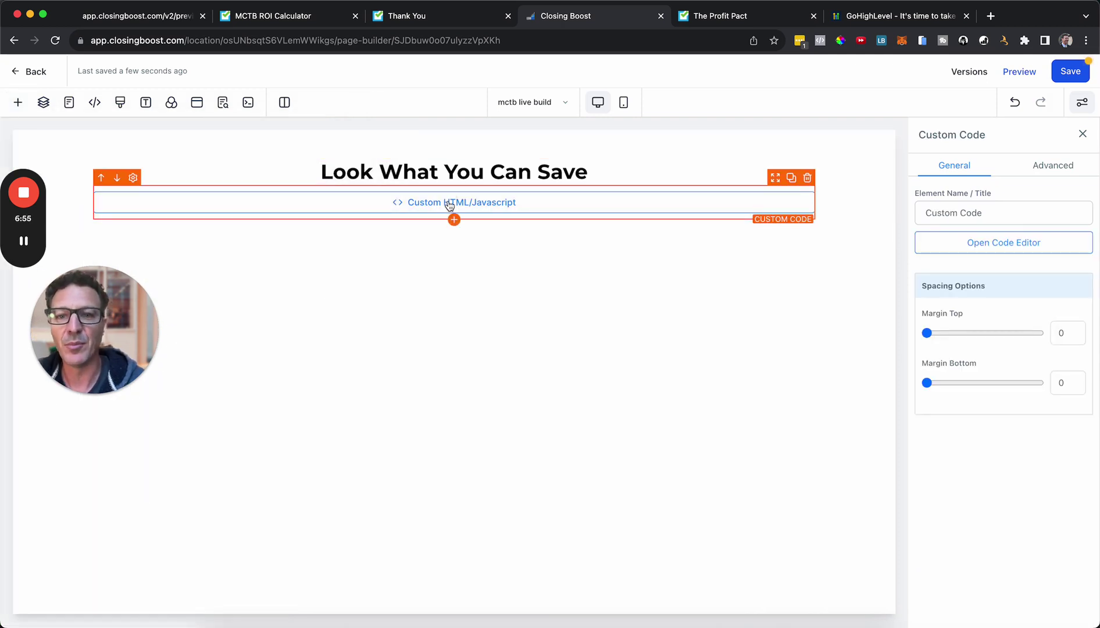
Copy the calculator HTML from the Thank You page, paste it into the code block, and save.
left_click(454, 15)
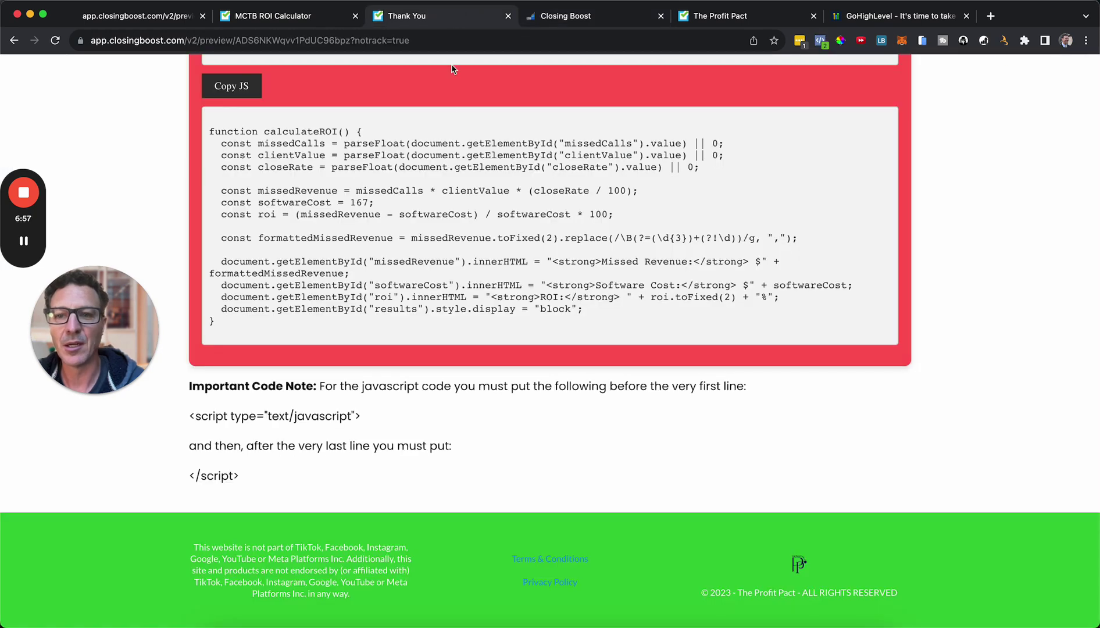
scroll(440, 177, "up", 10)
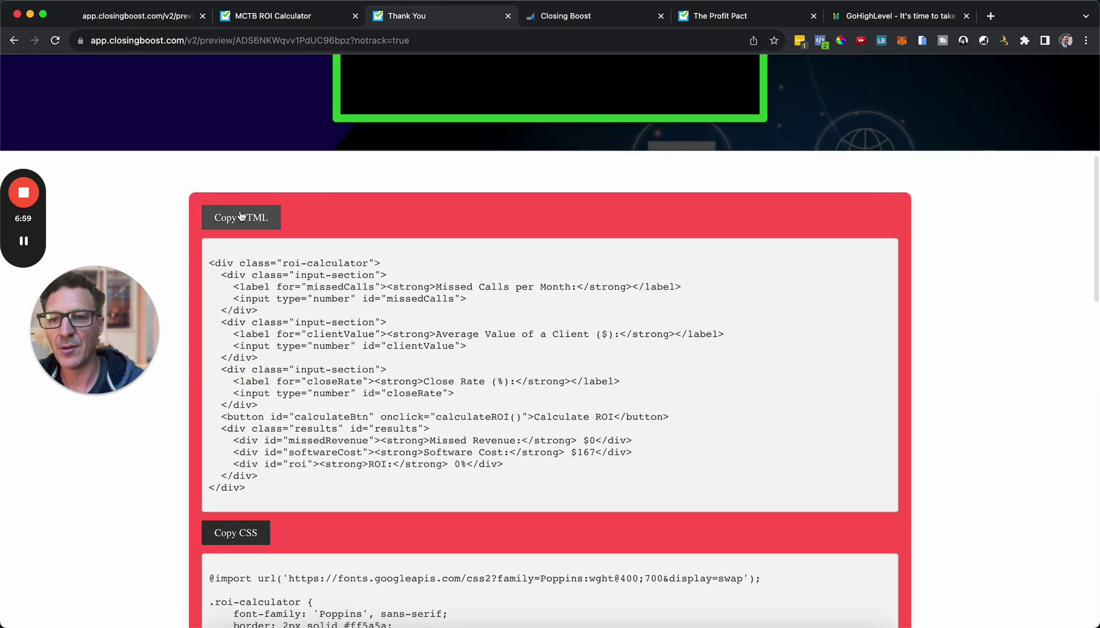
left_click(249, 218)
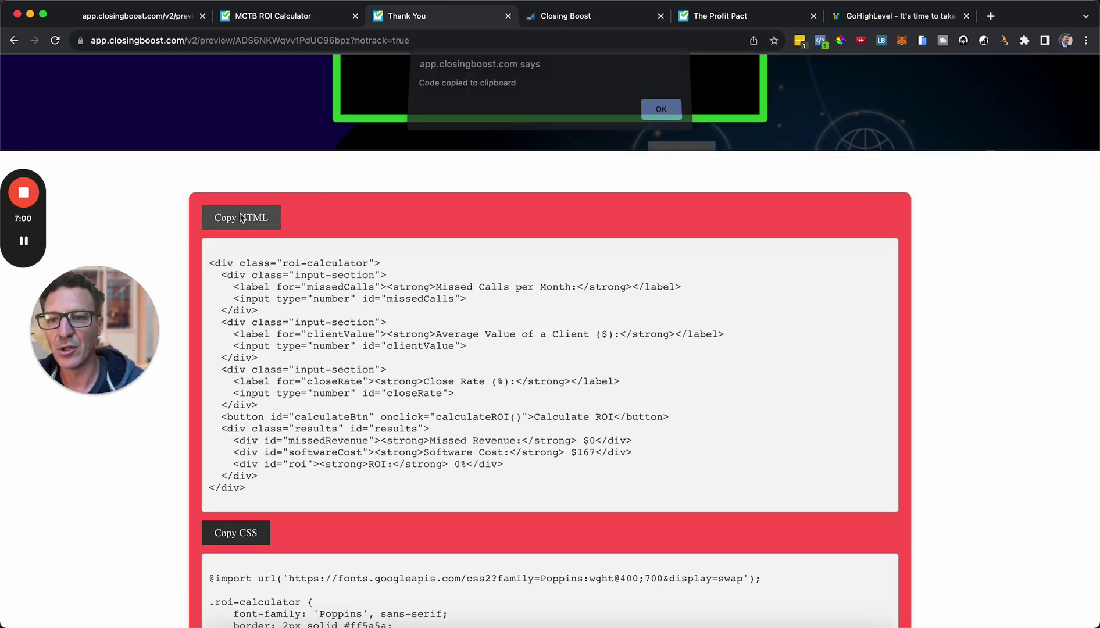
left_click(661, 116)
left_click(590, 17)
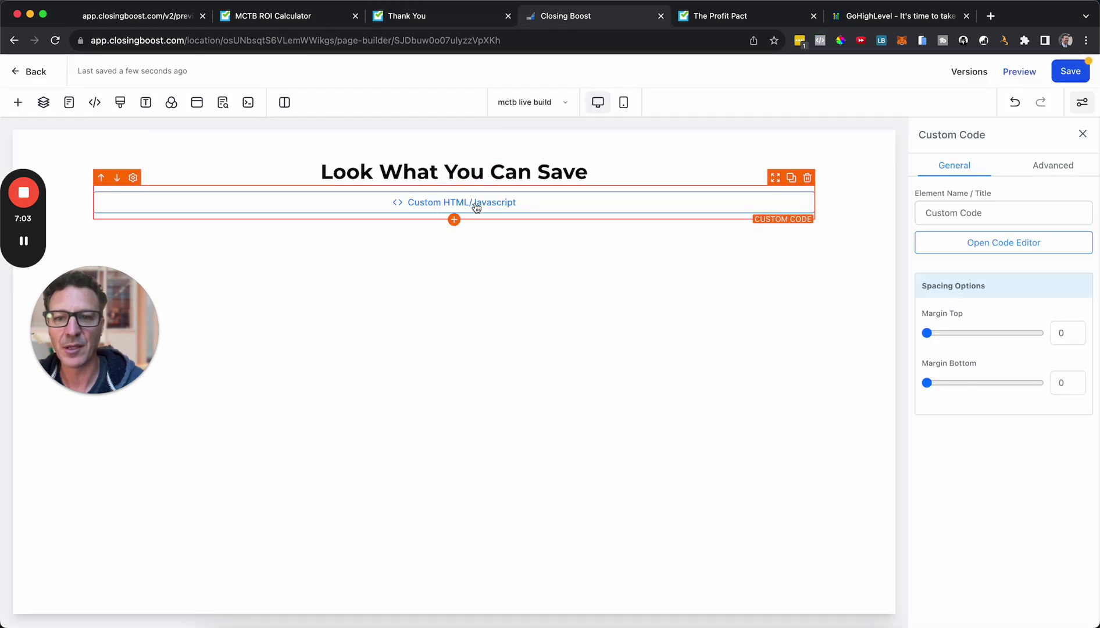
left_click(974, 246)
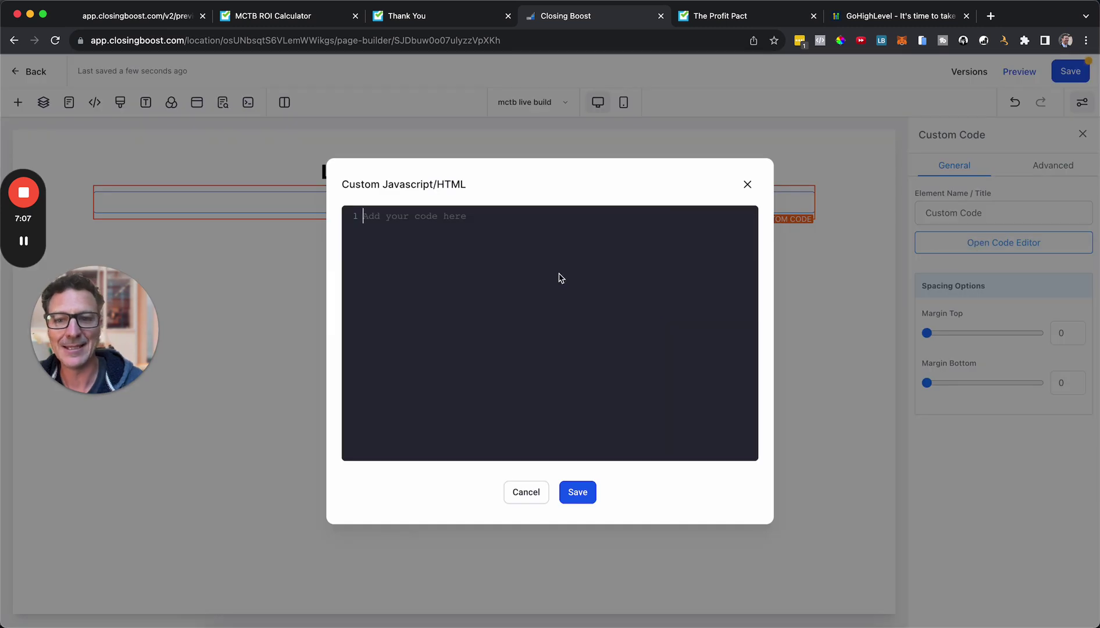
key("super+v")
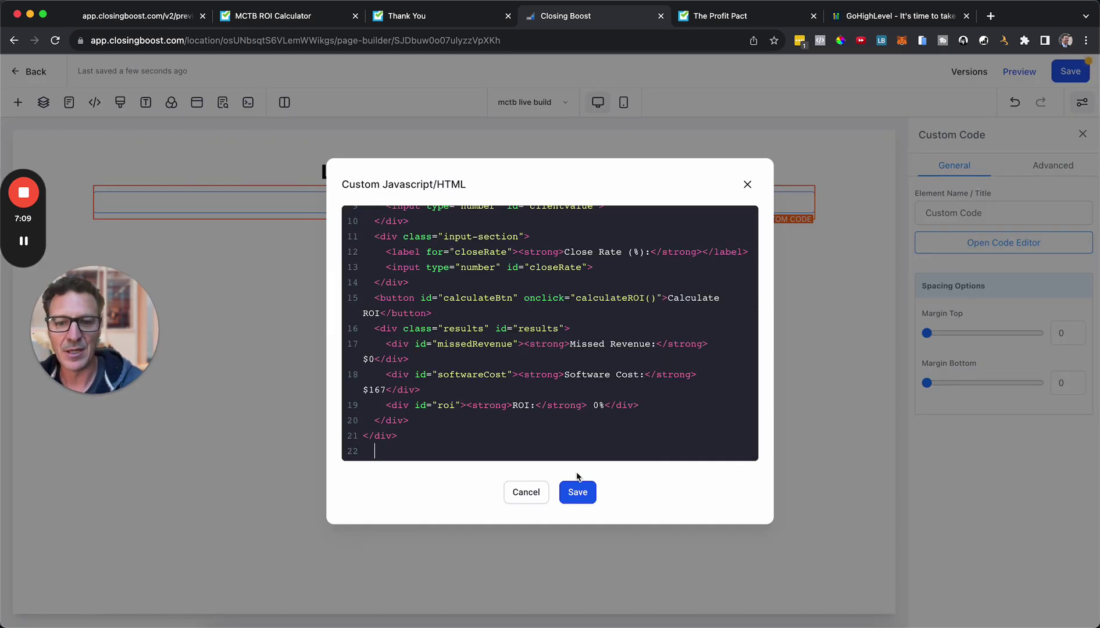
left_click(580, 490)
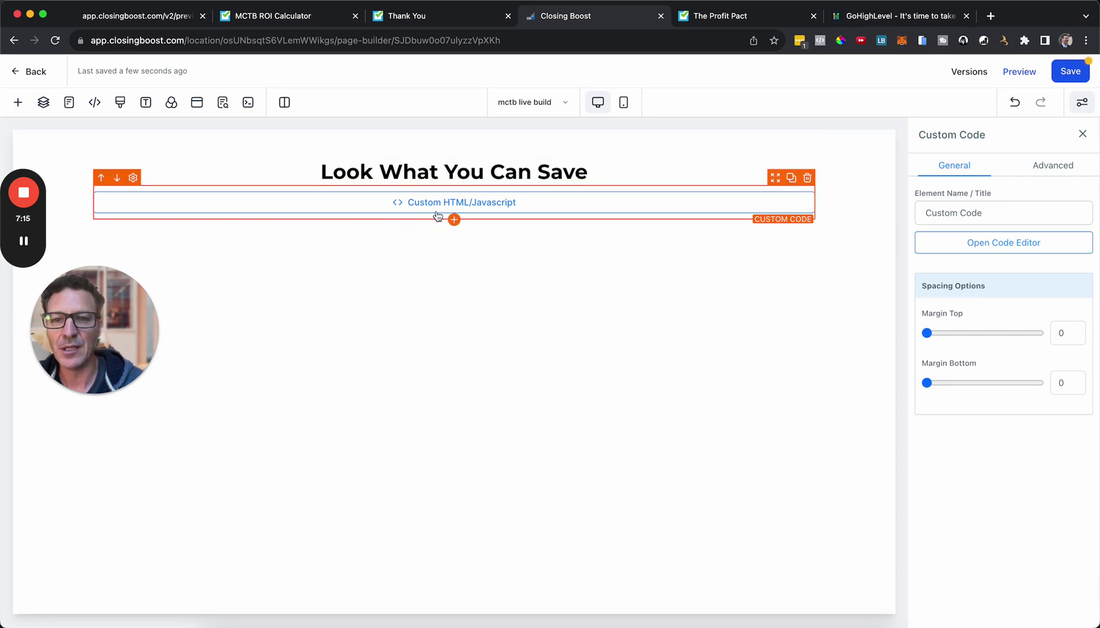
Add a second custom code element named 'Custom Code - Java'.
left_click(454, 220)
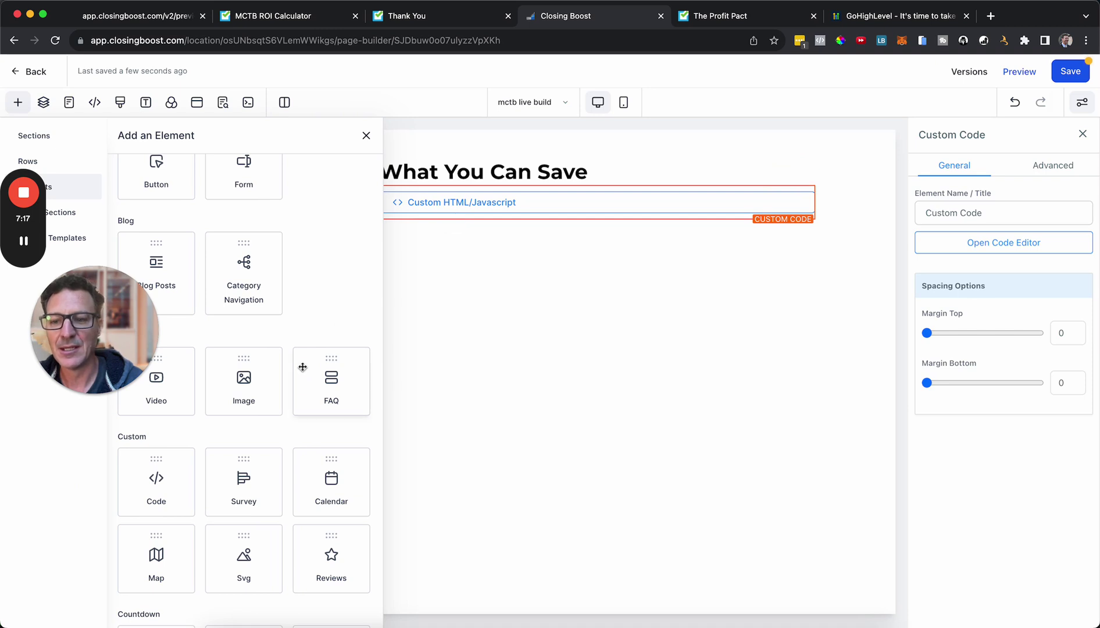
left_click(166, 478)
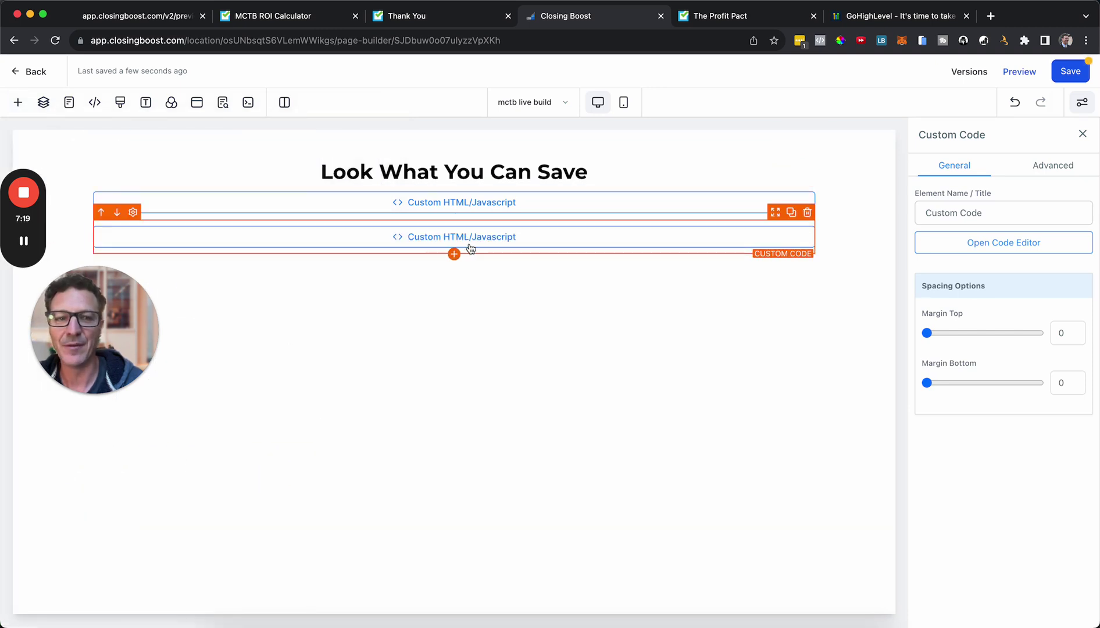
left_click(994, 213)
type("- Java")
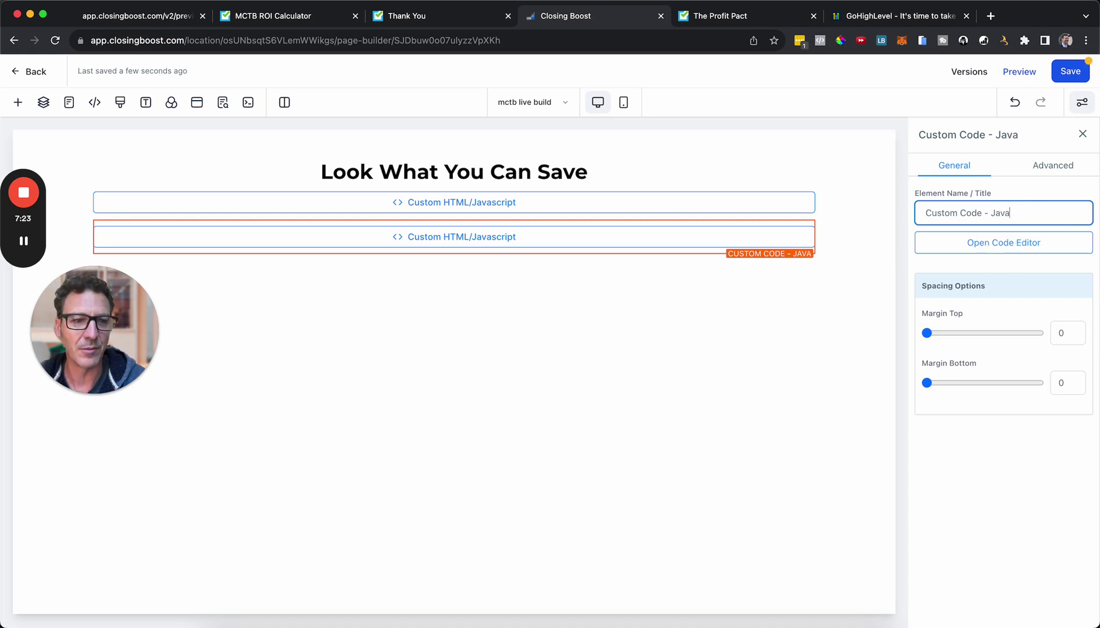
Copy the calculateROI JavaScript from the Thank You page and paste it into the new element's editor.
left_click(1014, 244)
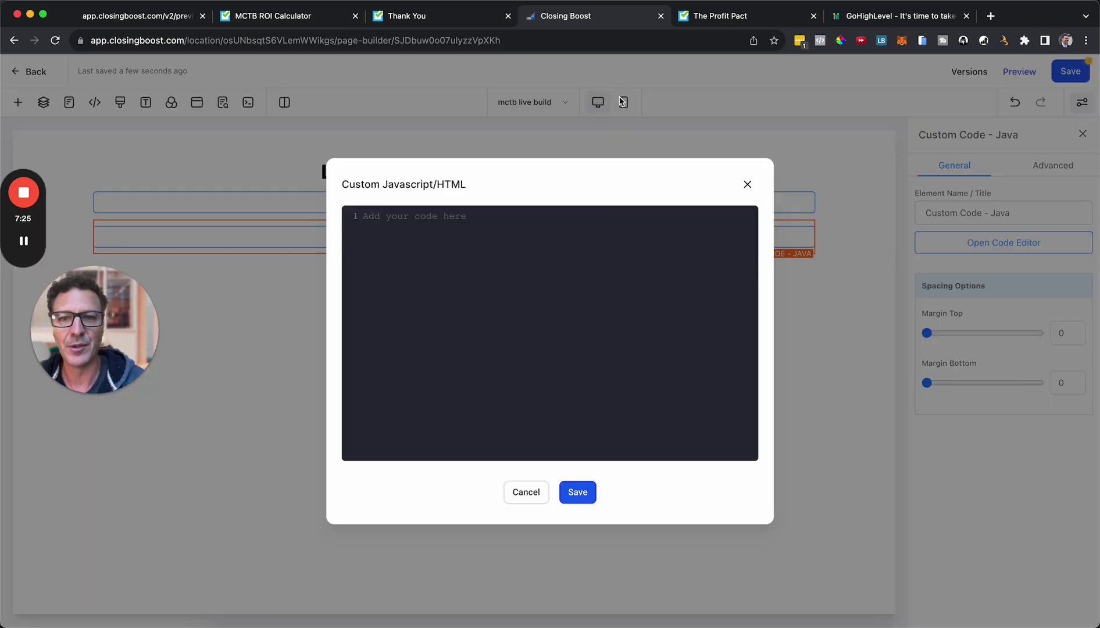
left_click(440, 19)
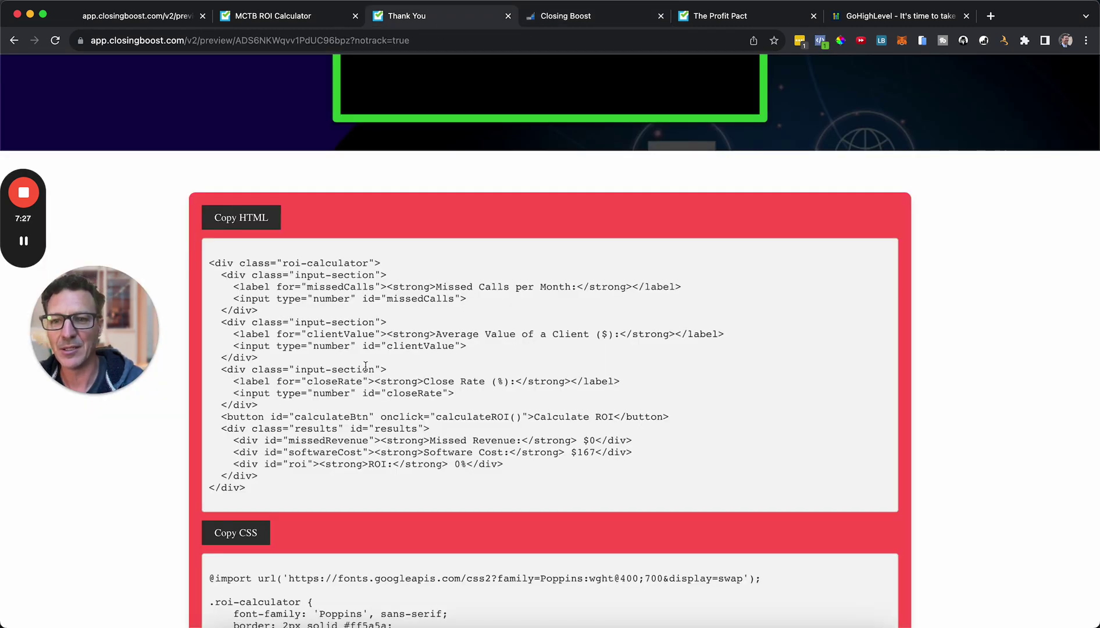
scroll(365, 366, "down", 15)
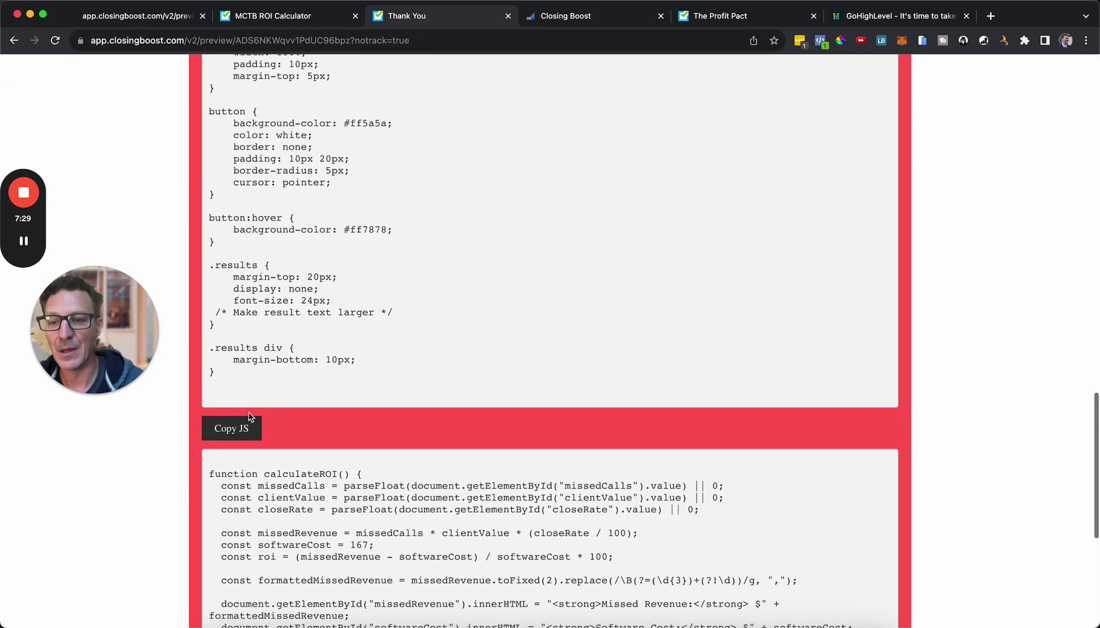
left_click(237, 430)
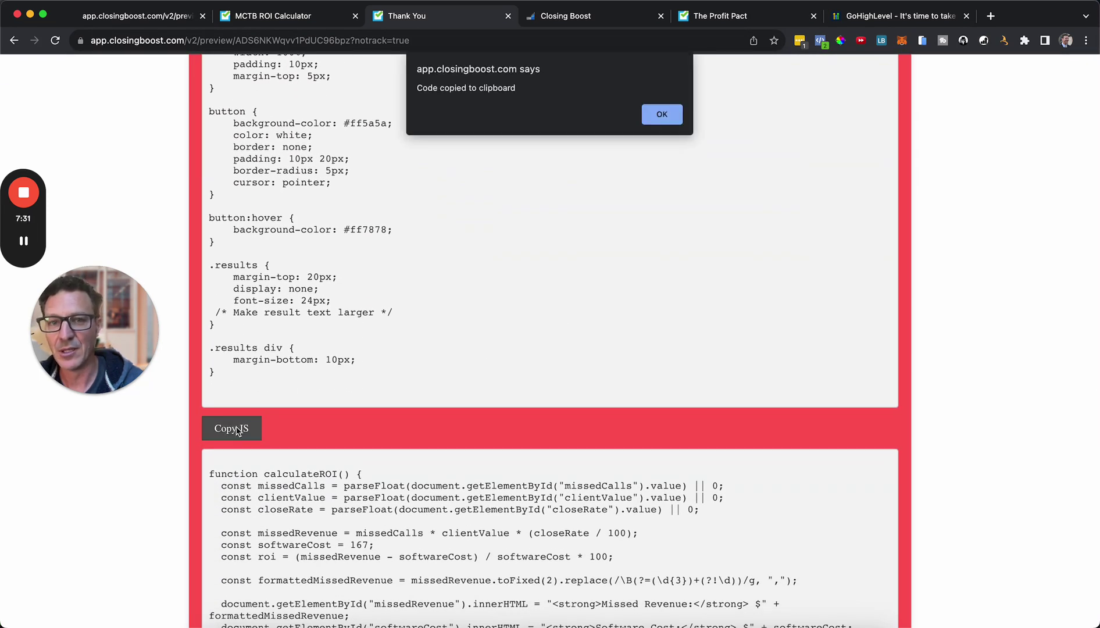
left_click(660, 114)
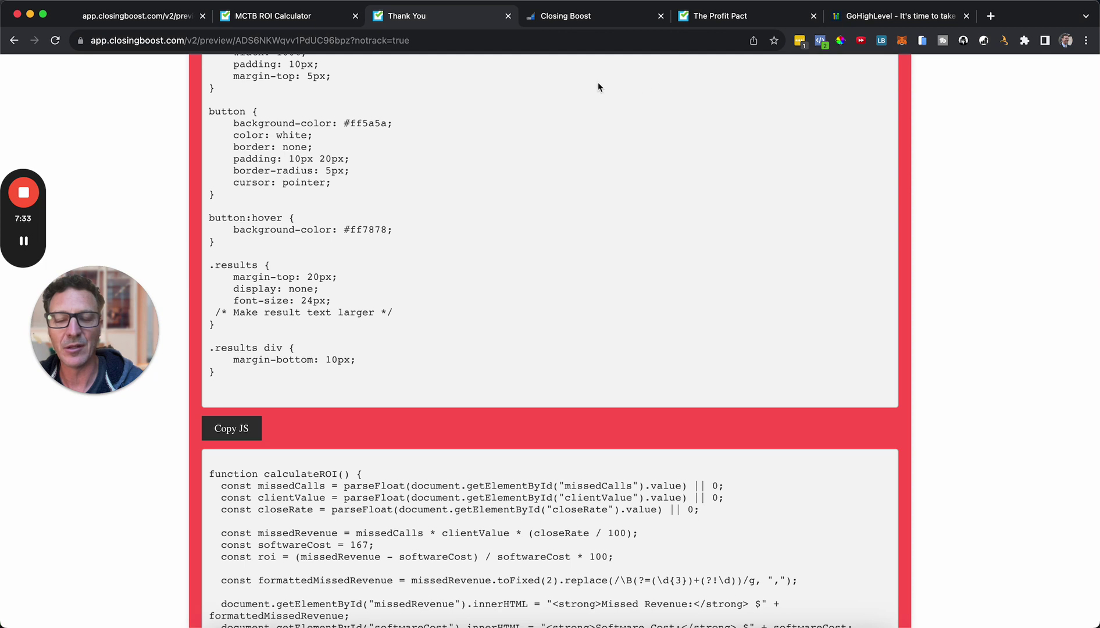
left_click(575, 20)
left_click(501, 216)
key("super+v")
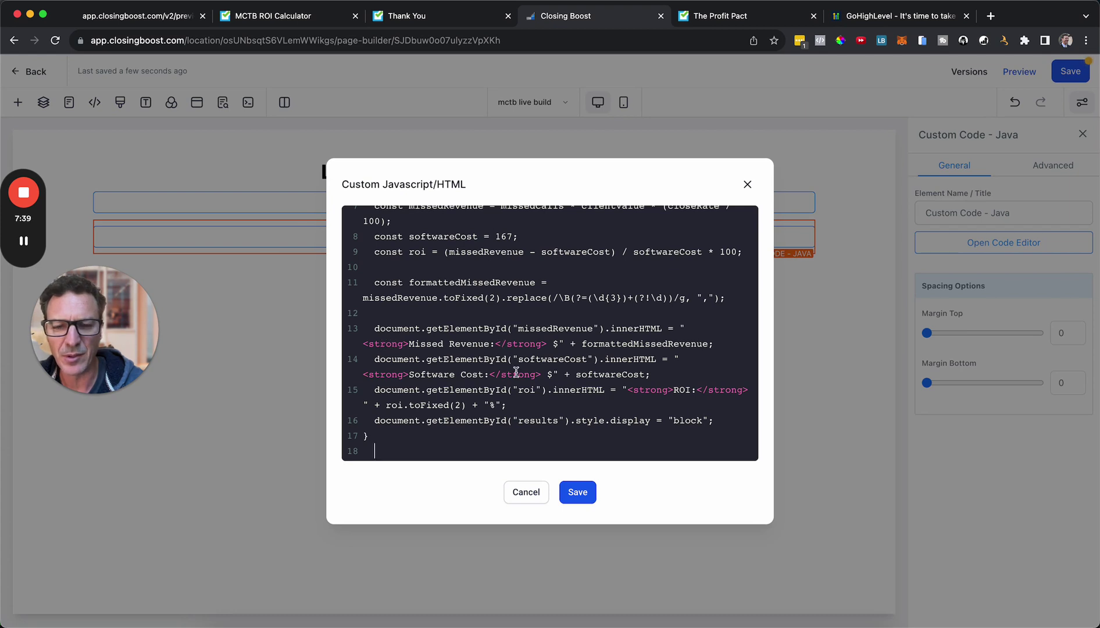
scroll(505, 310, "up", 5)
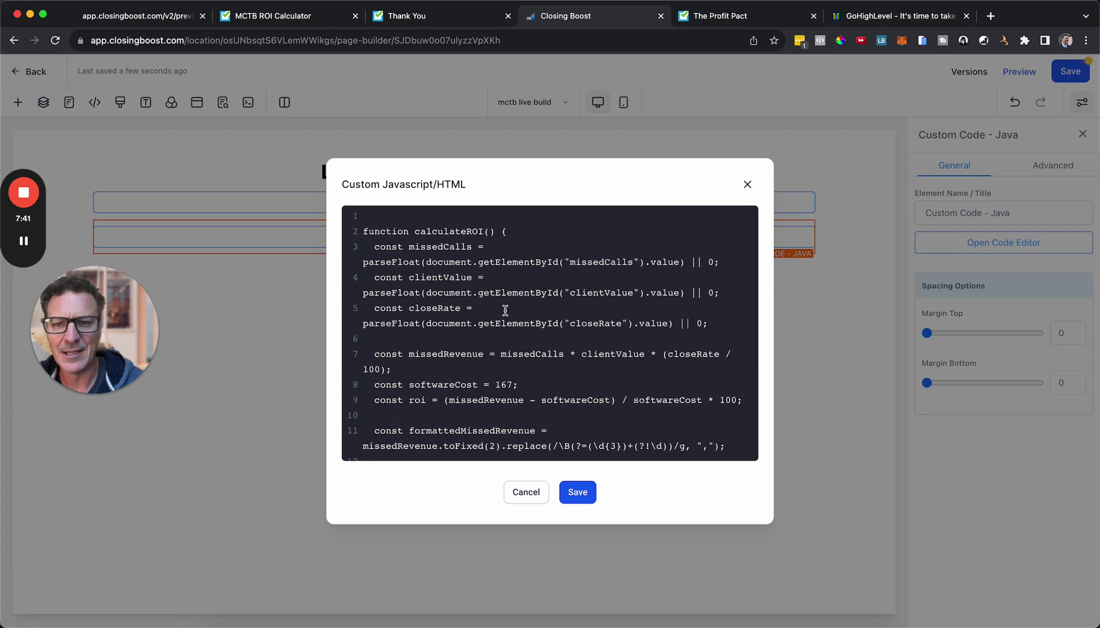
scroll(505, 310, "down", 5)
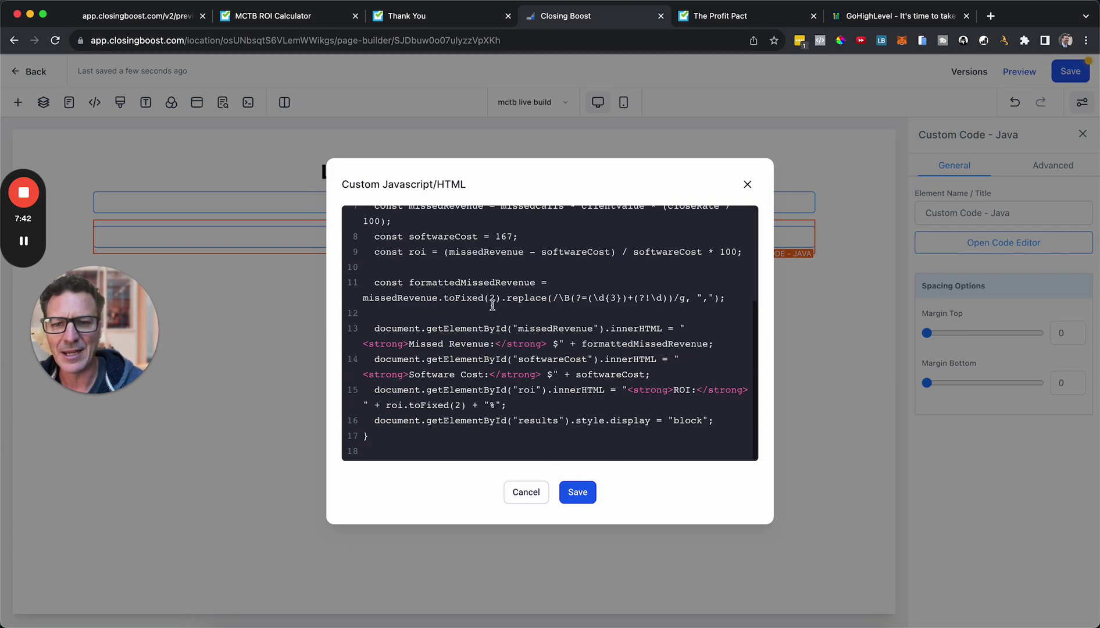
Copy the opening <script type="text/javascript"> tag and paste it on line 1.
left_click(474, 24)
scroll(344, 390, "down", 6)
scroll(344, 393, "up", 1)
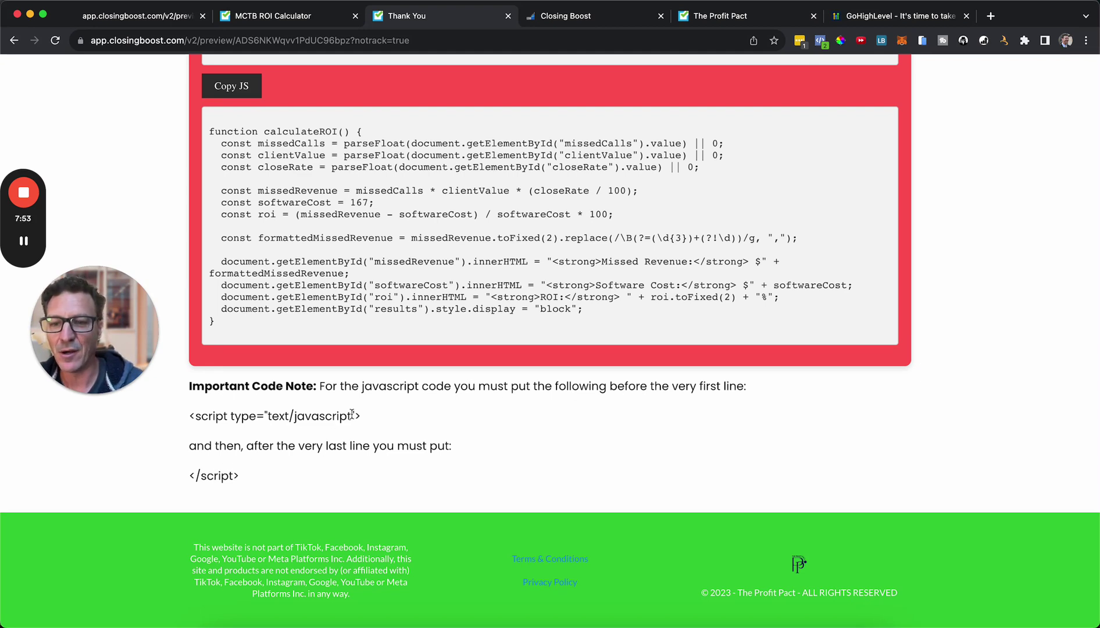
left_click_drag(364, 417, 192, 411)
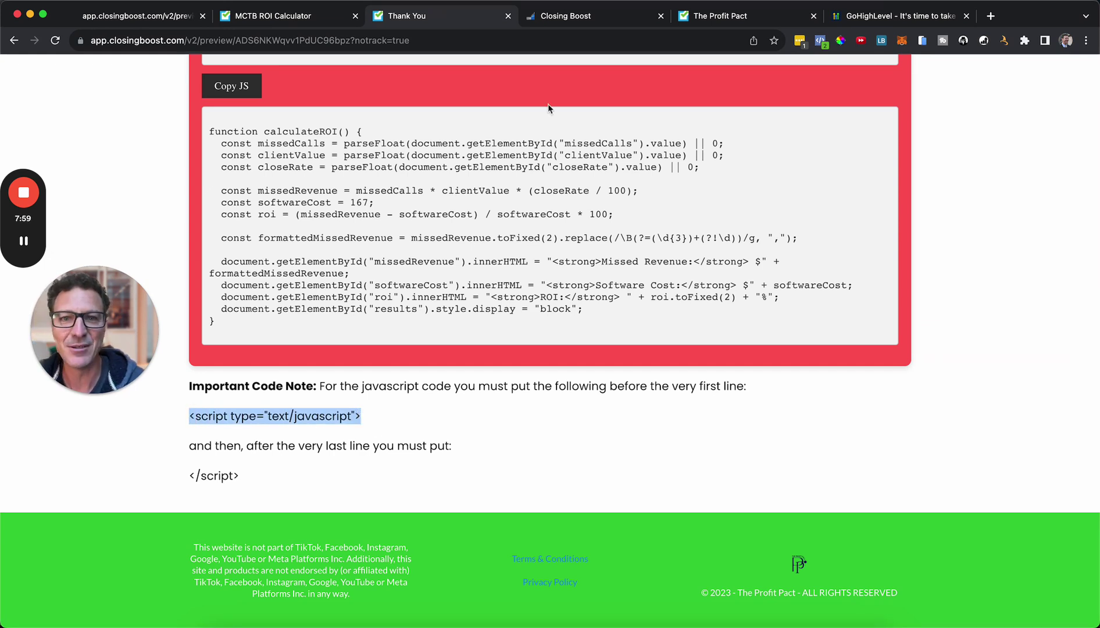
left_click(627, 22)
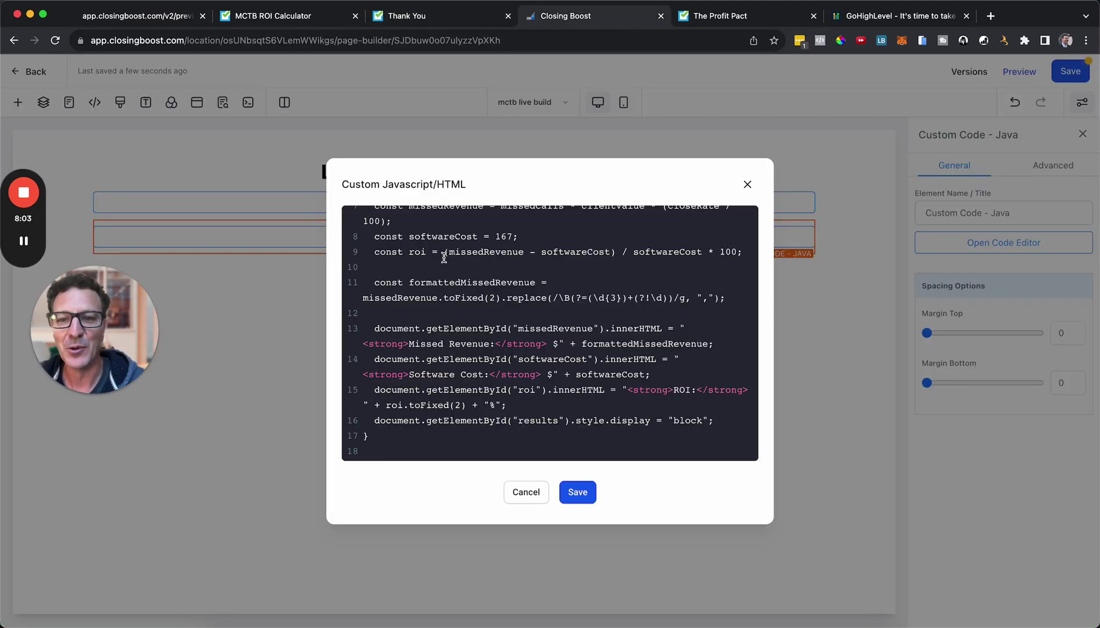
scroll(436, 312, "up", 5)
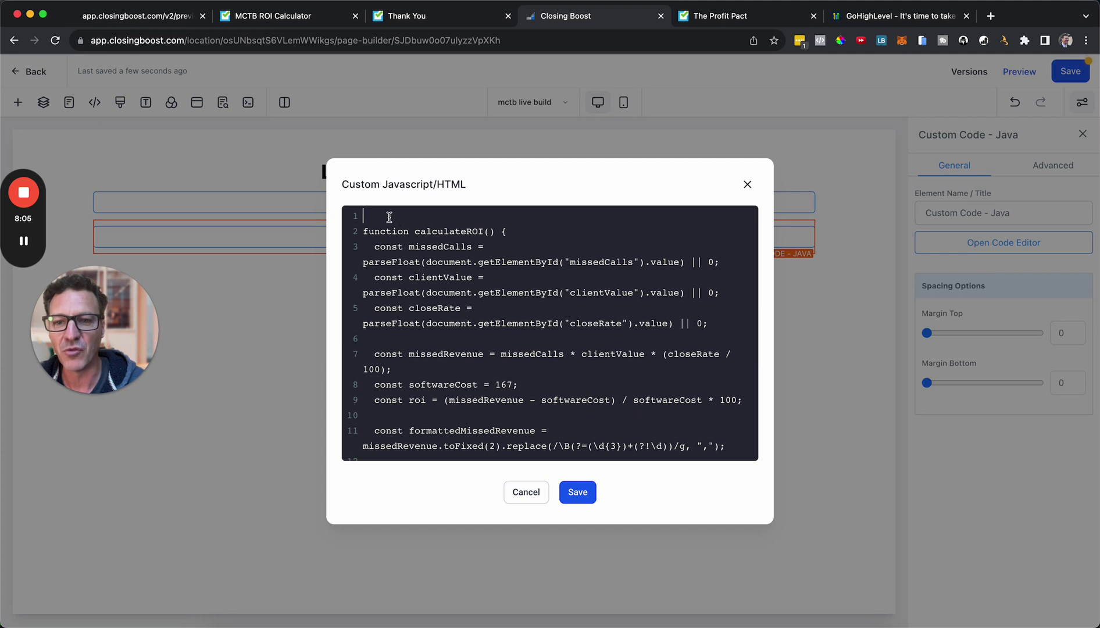
key("super+v")
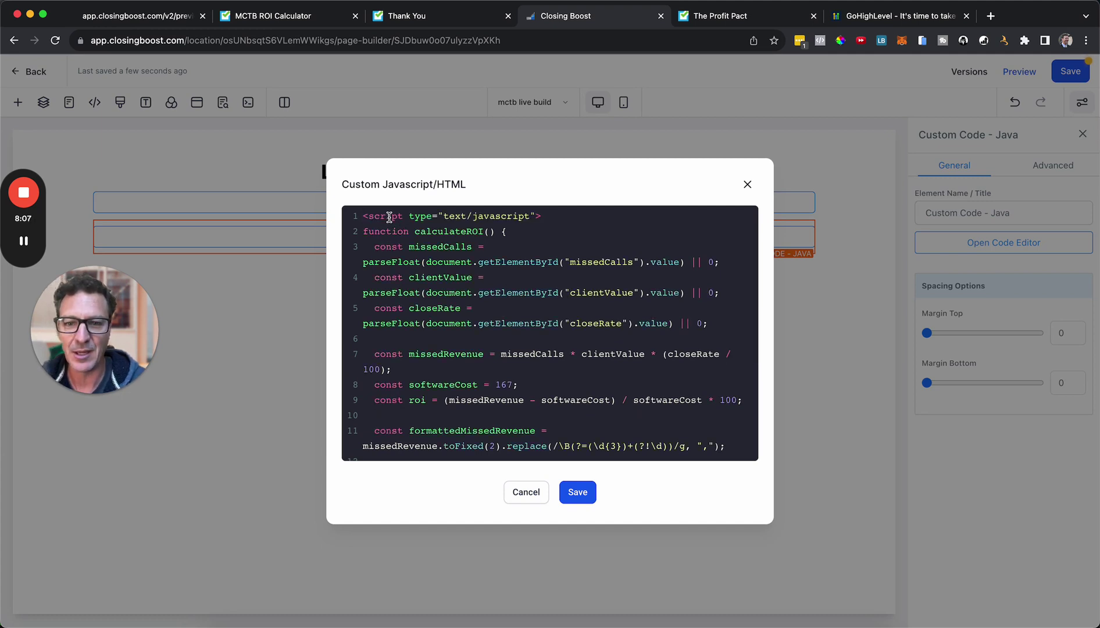
Copy the closing </script> tag to line 18 and save the JavaScript.
scroll(408, 348, "down", 5)
left_click(390, 448)
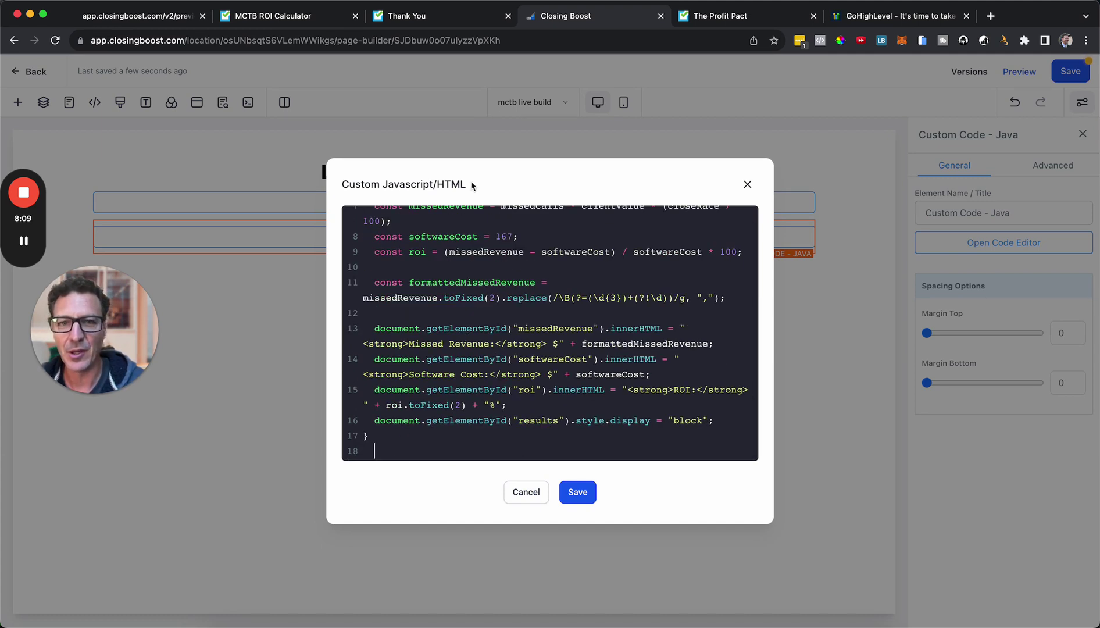
left_click(467, 18)
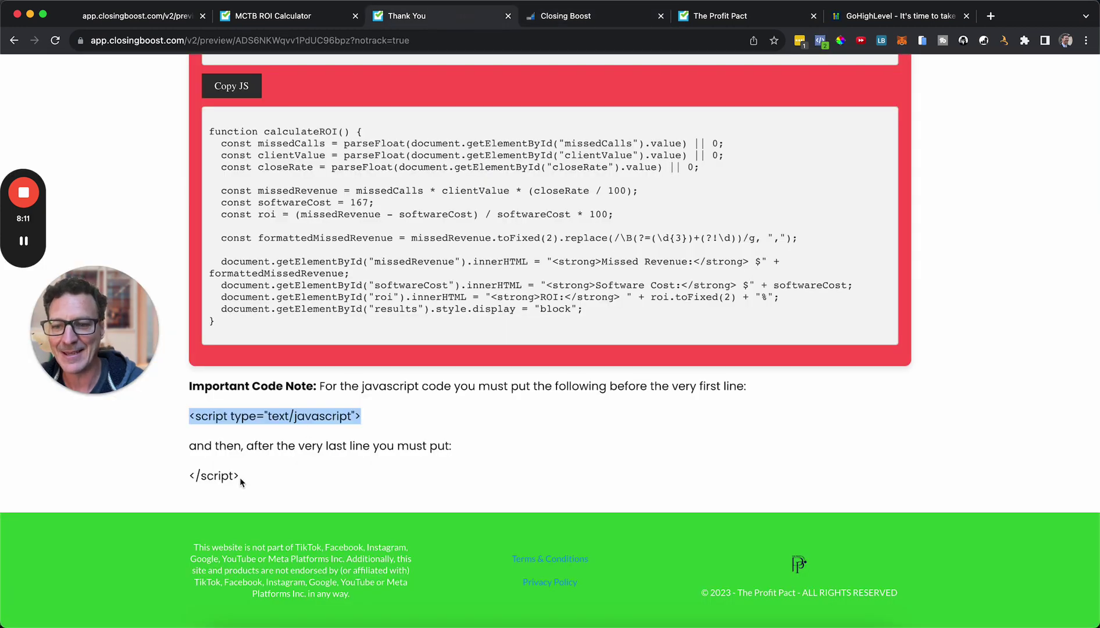
left_click_drag(244, 481, 187, 480)
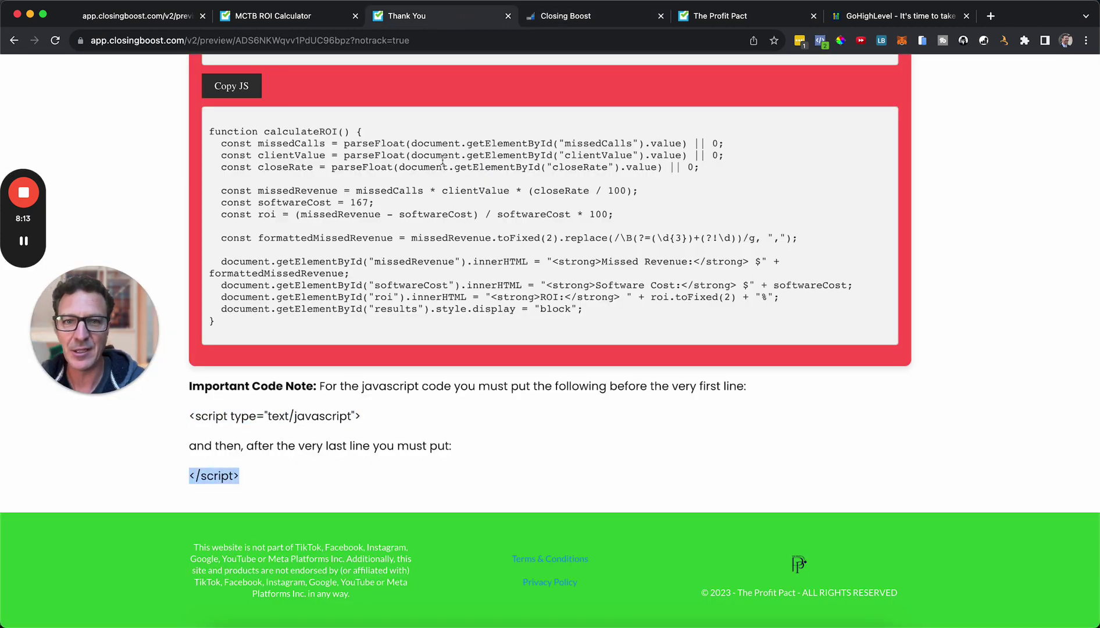
left_click(594, 14)
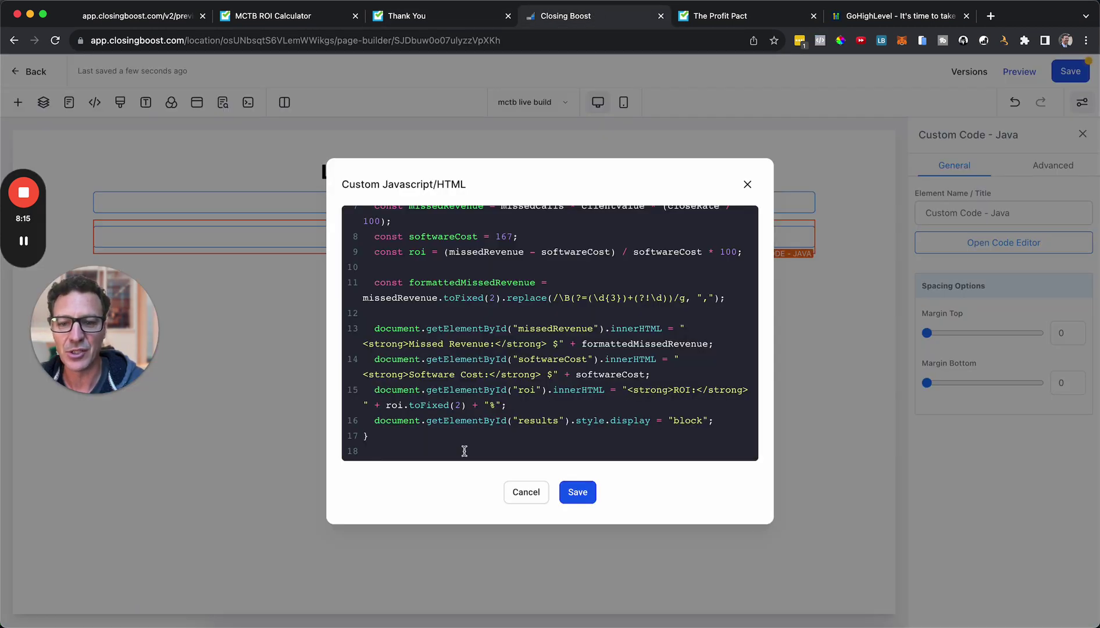
key("super+v")
left_click(575, 493)
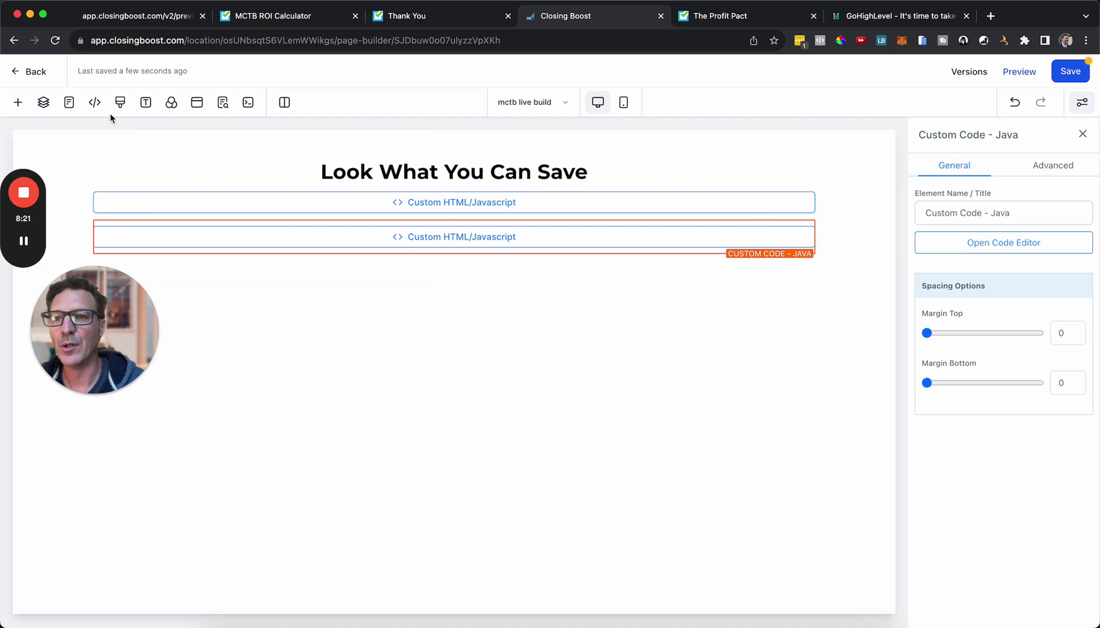
Open the page's Custom CSS editor and copy the calculator CSS from the Thank You page.
left_click(120, 102)
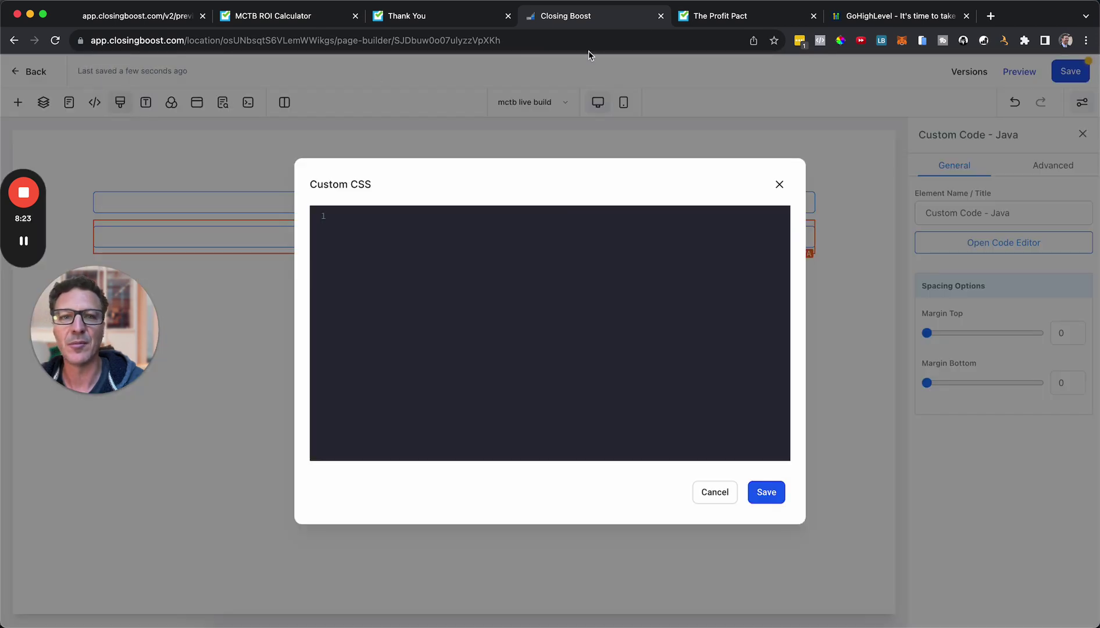
left_click(465, 16)
scroll(430, 218, "up", 15)
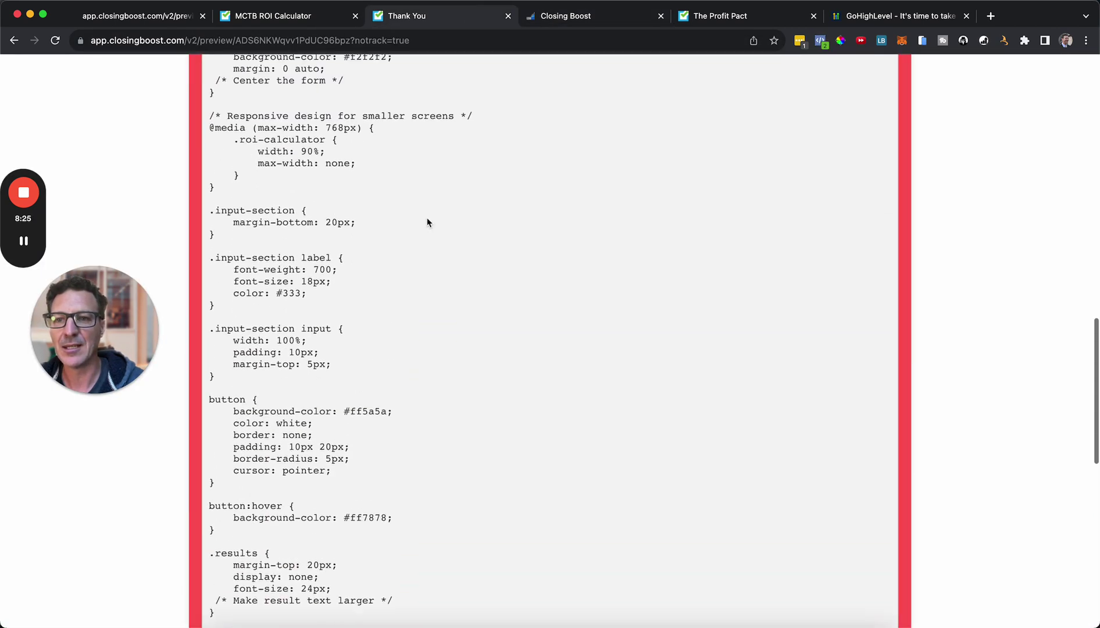
scroll(428, 222, "up", 5)
left_click(254, 133)
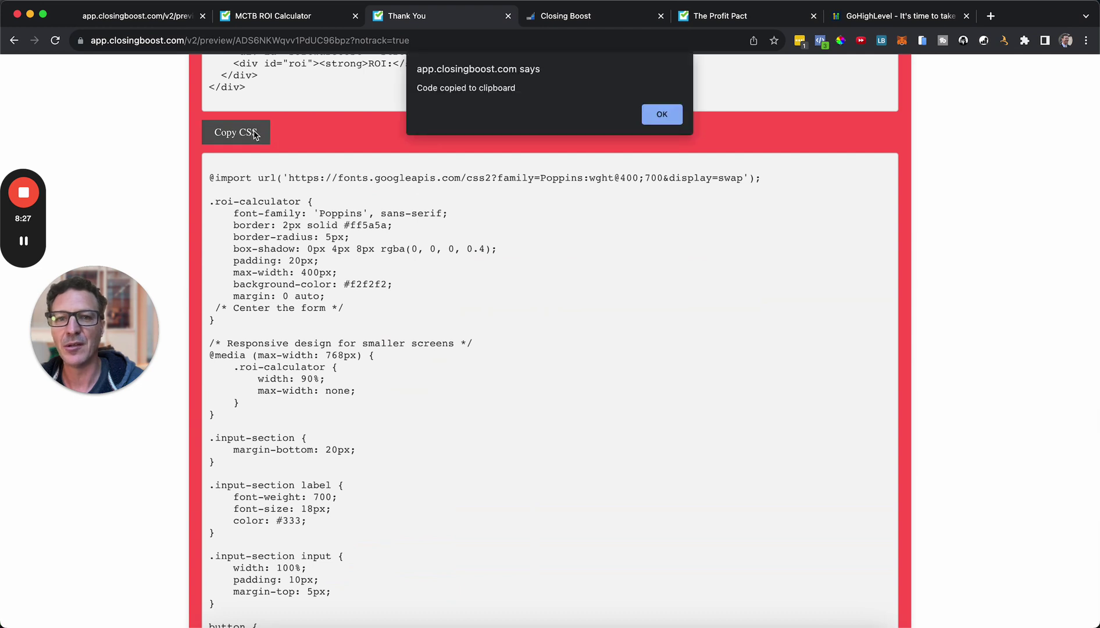
left_click(663, 116)
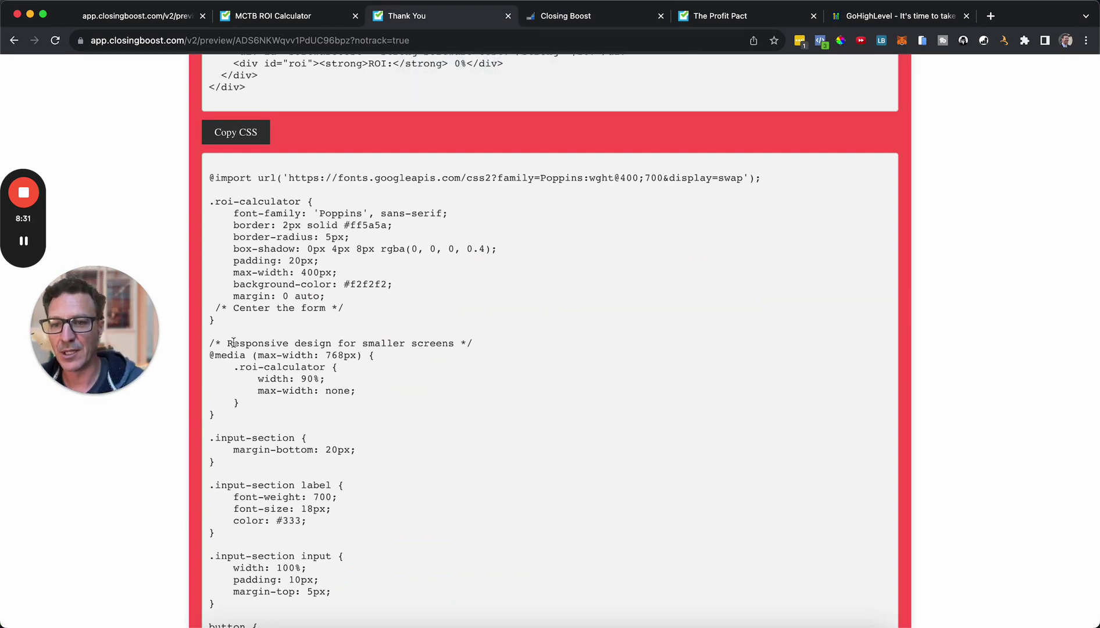
Paste the CSS into the Custom CSS editor, save it, then save and preview the page.
left_click_drag(229, 343, 406, 354)
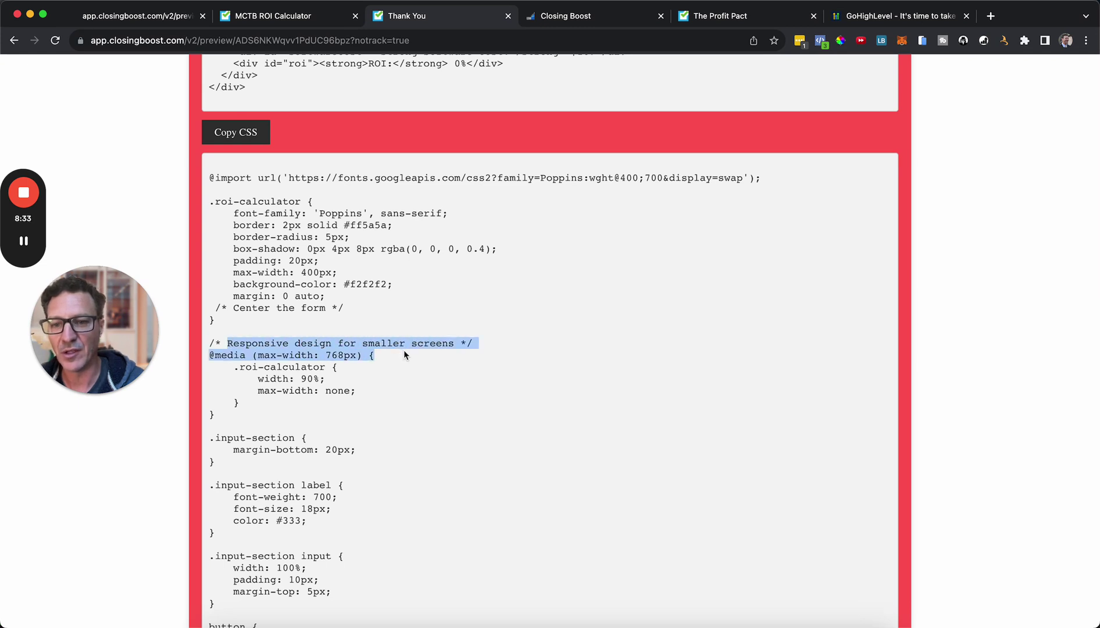
left_click(589, 16)
left_click(465, 217)
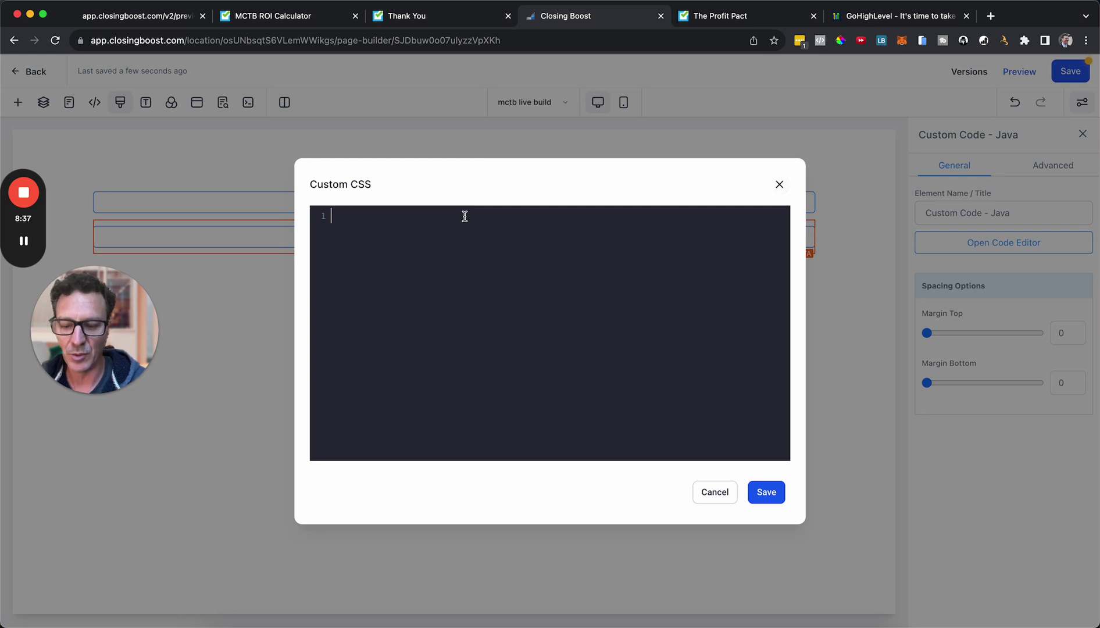
key("super+v")
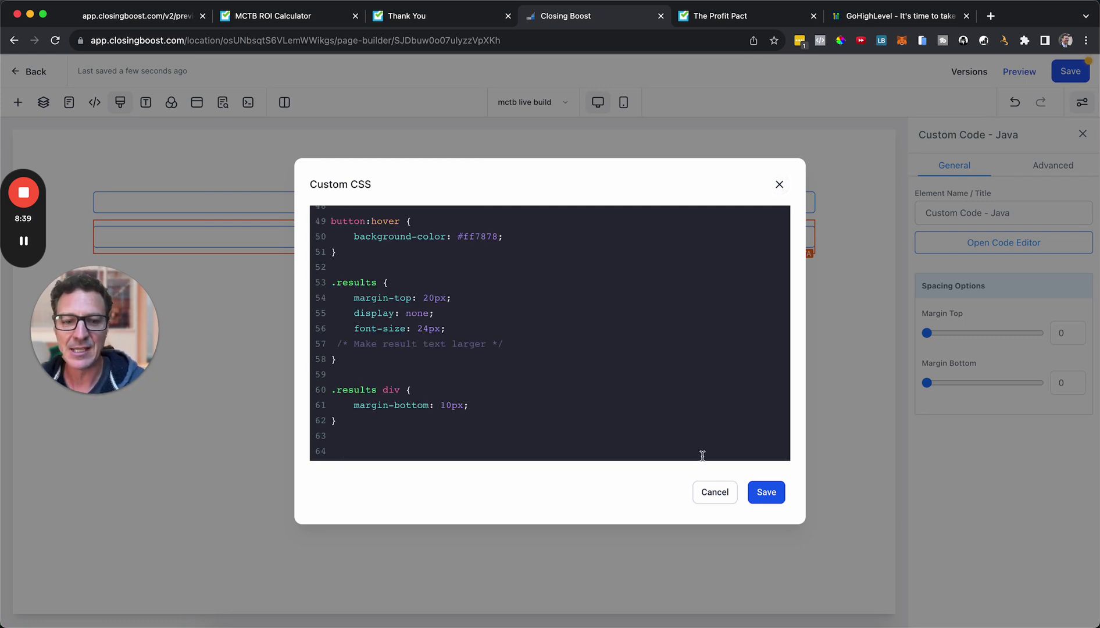
left_click(769, 496)
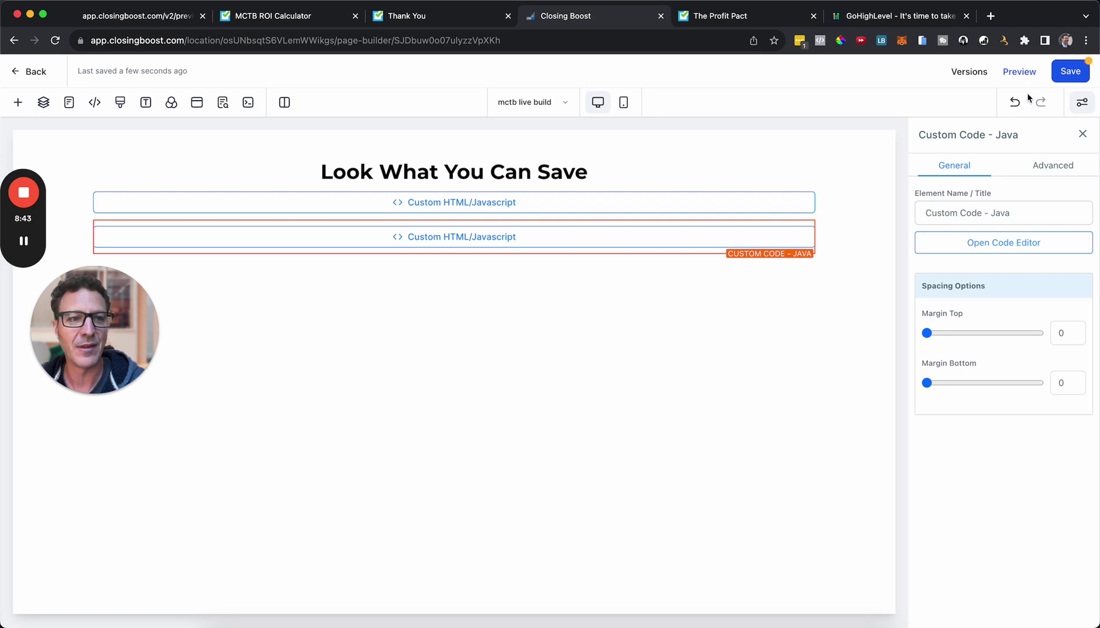
left_click(1055, 72)
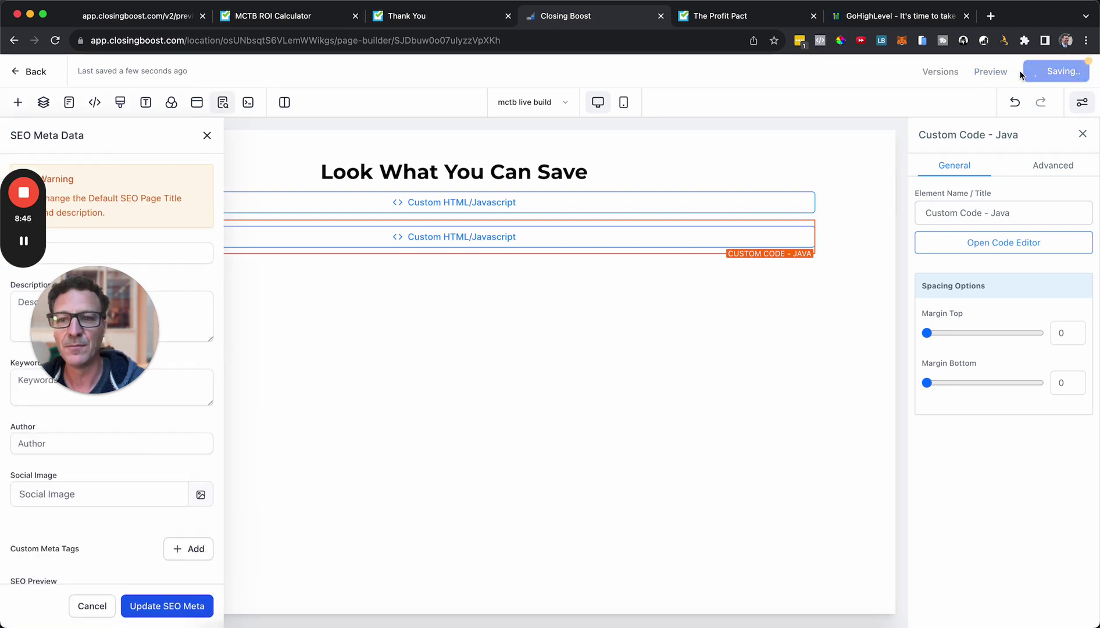
left_click(1021, 74)
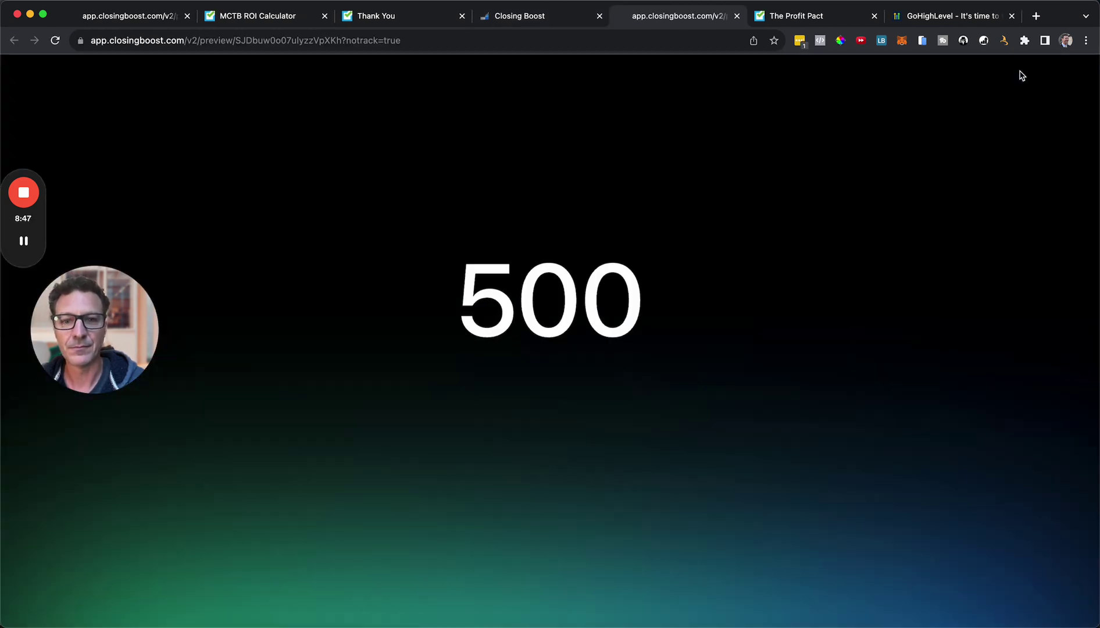
Save the calculator page, open its preview, and look at the original MCTB ROI Calculator for comparison.
left_click(737, 17)
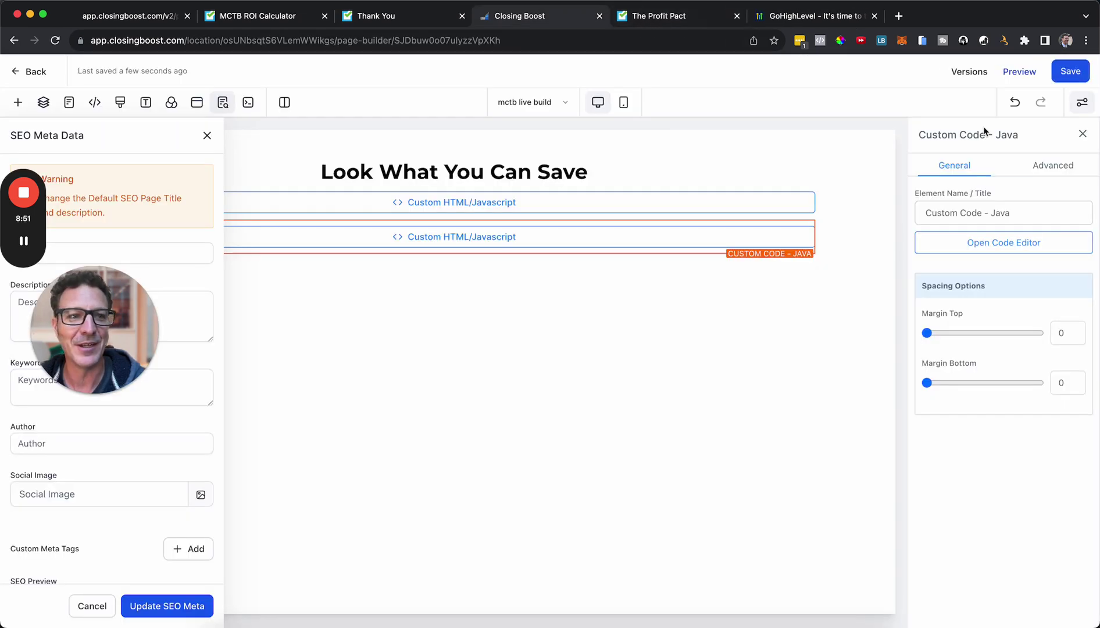
left_click(1064, 72)
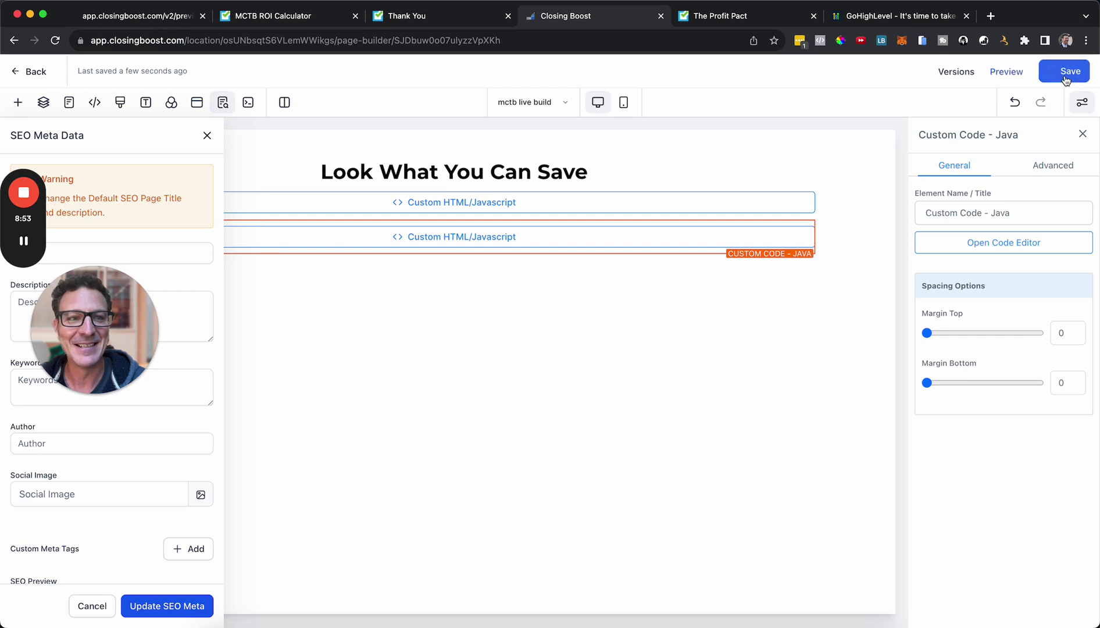
left_click(1031, 76)
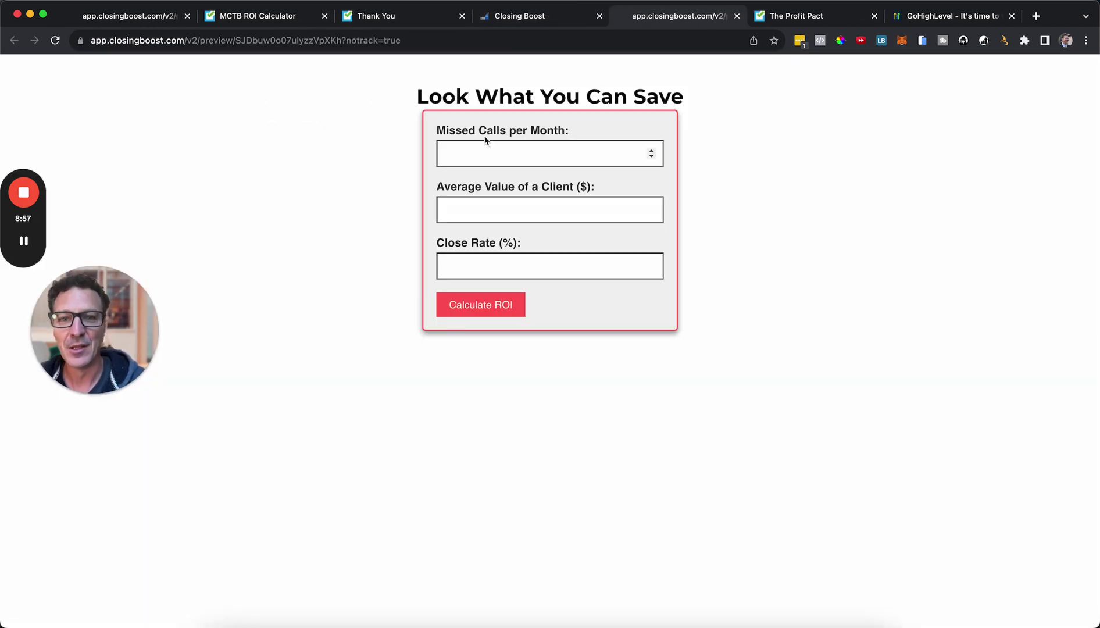
left_click(530, 152)
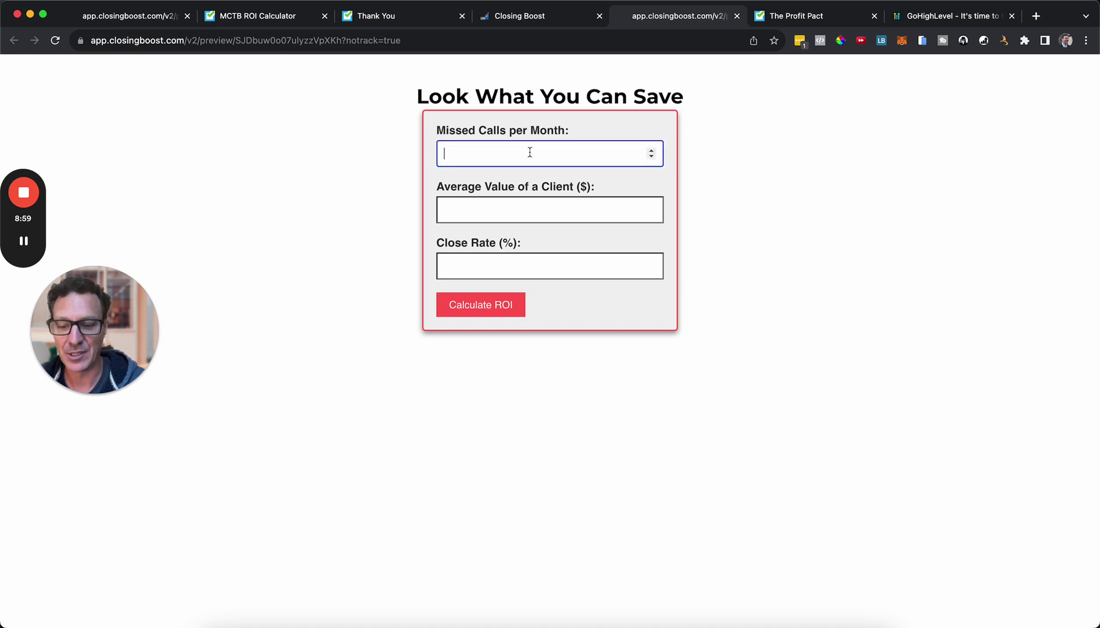
left_click(259, 19)
left_click(163, 21)
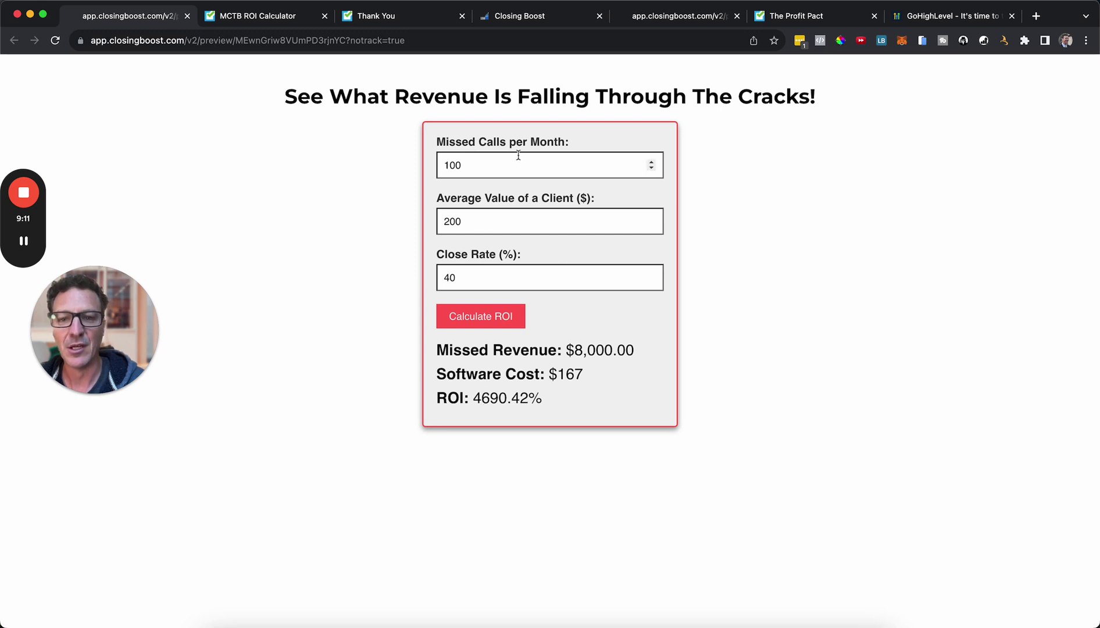
Test the preview with 100 missed calls and $200 client value, and pick out the $167 software cost.
left_click(650, 21)
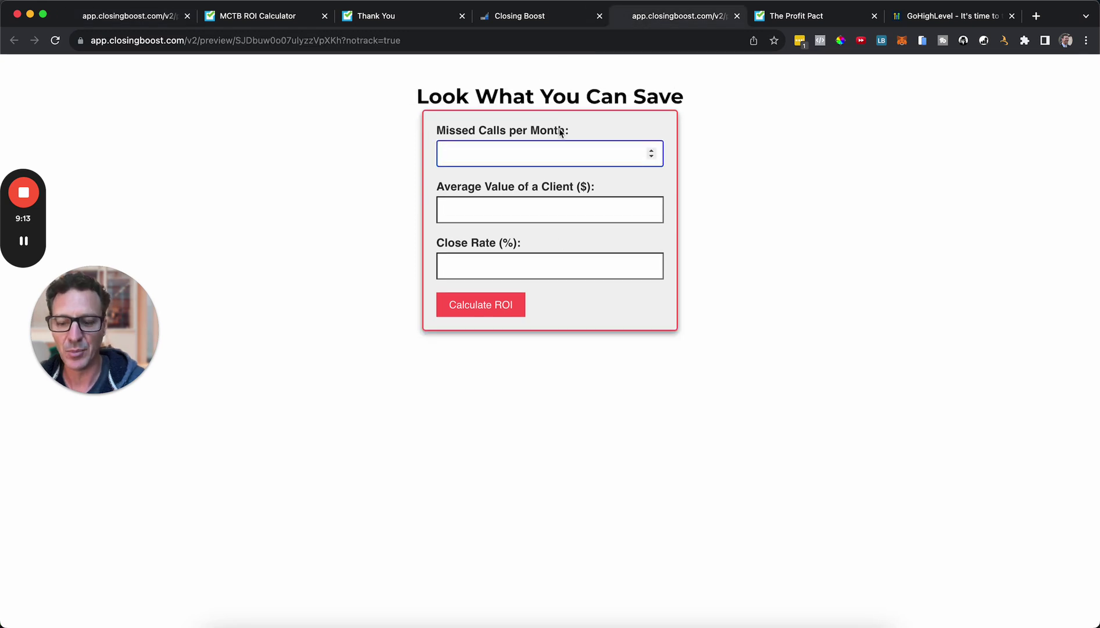
type("100")
left_click(549, 209)
type("200")
left_click(549, 266)
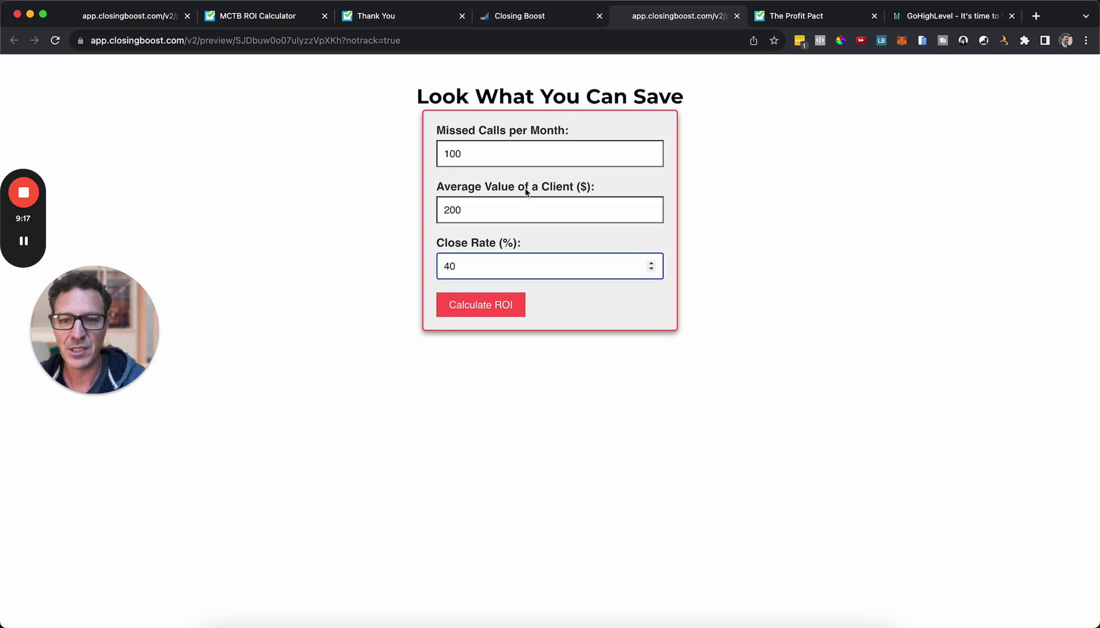
left_click(481, 298)
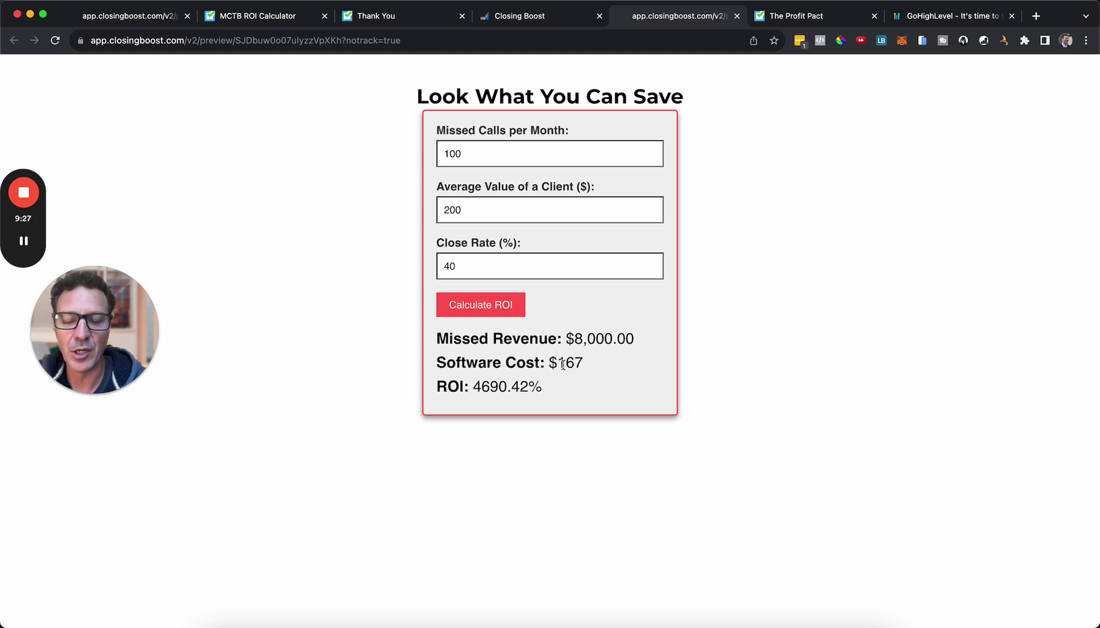
left_click_drag(586, 369, 550, 364)
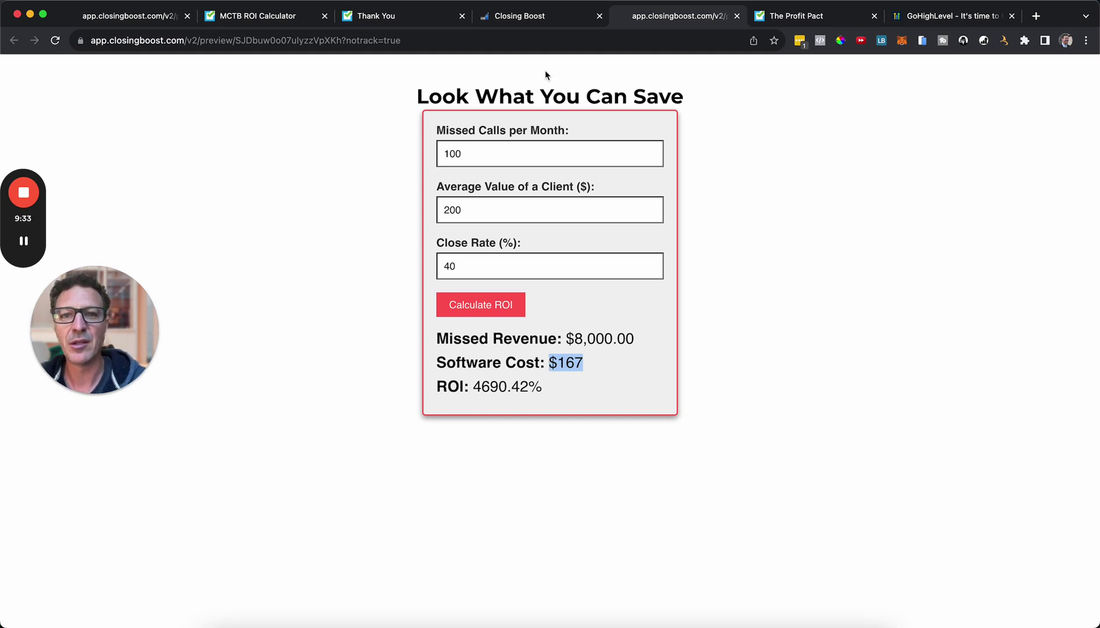
left_click(425, 22)
Read through the Copy HTML code block on the Thank You code page.
scroll(496, 268, "up", 15)
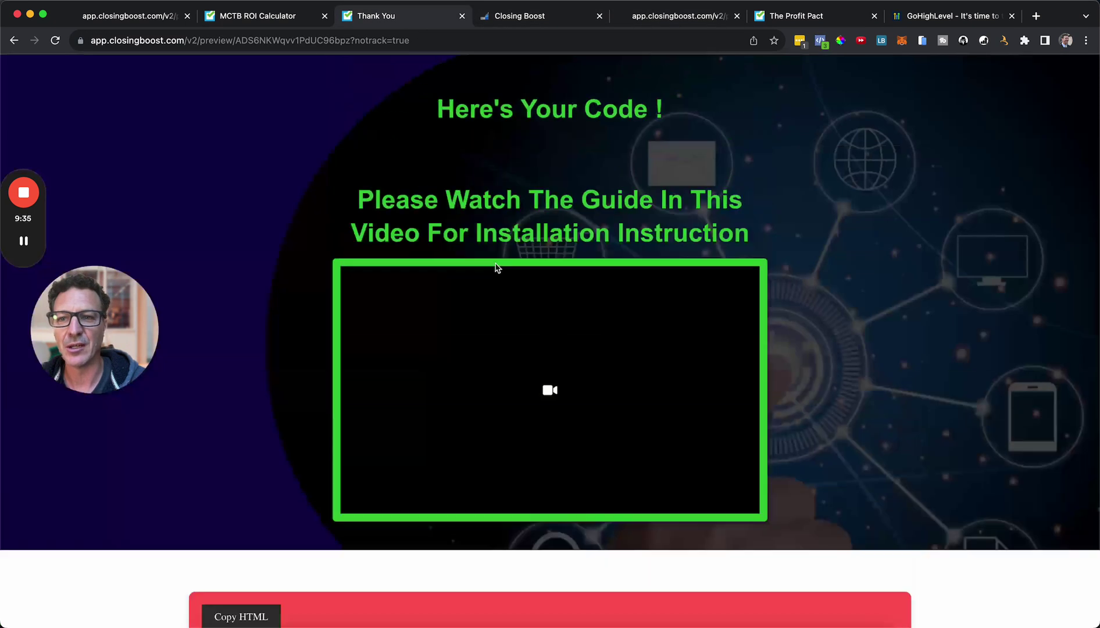
scroll(498, 265, "down", 10)
left_click(495, 264)
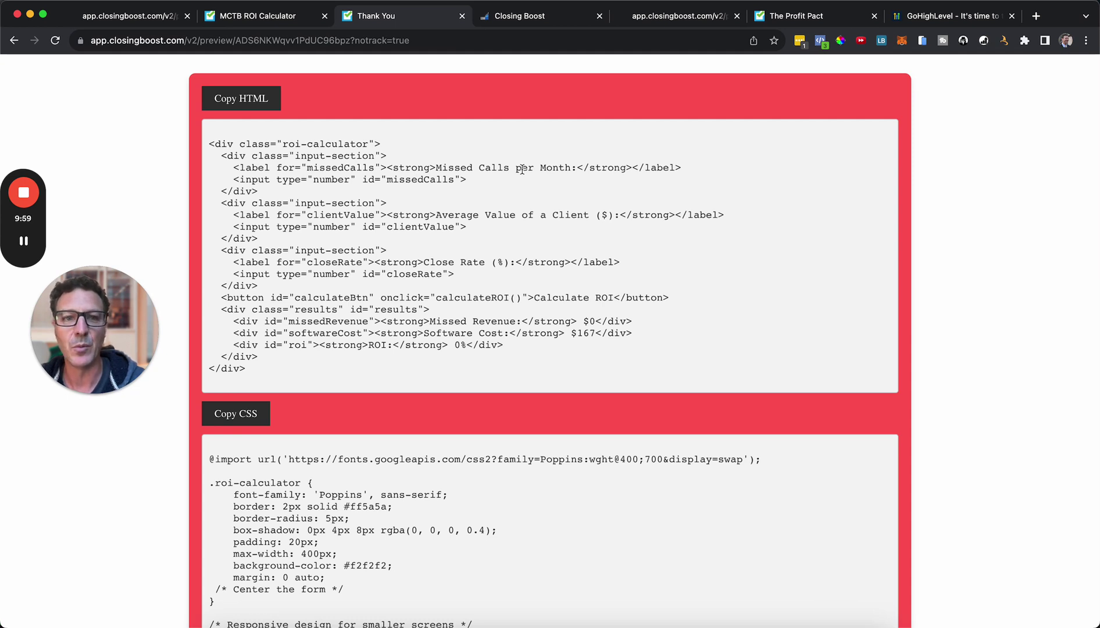
left_click(552, 26)
In the calculator's Custom HTML code, change the software cost from $167 to $297.
left_click(492, 202)
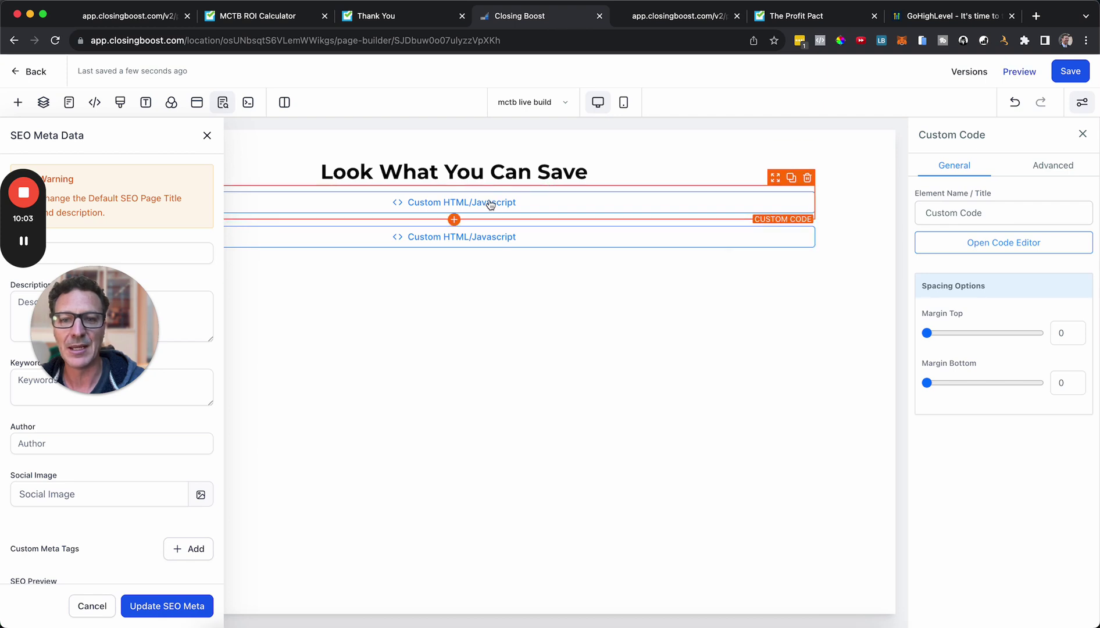
left_click(996, 242)
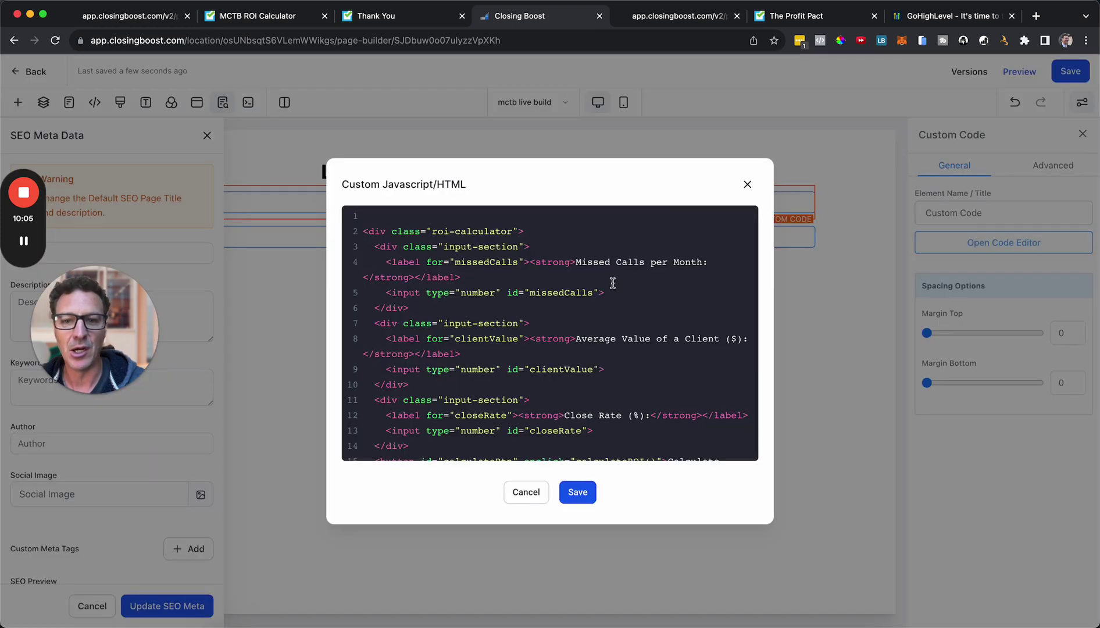
scroll(609, 326, "down", 3)
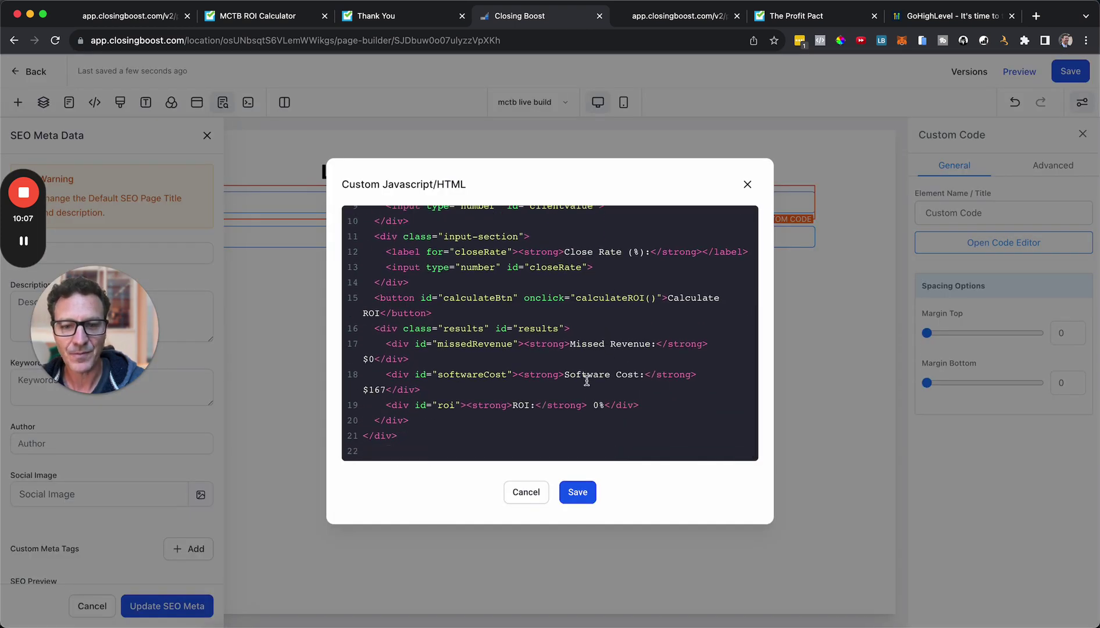
scroll(589, 379, "up", 5)
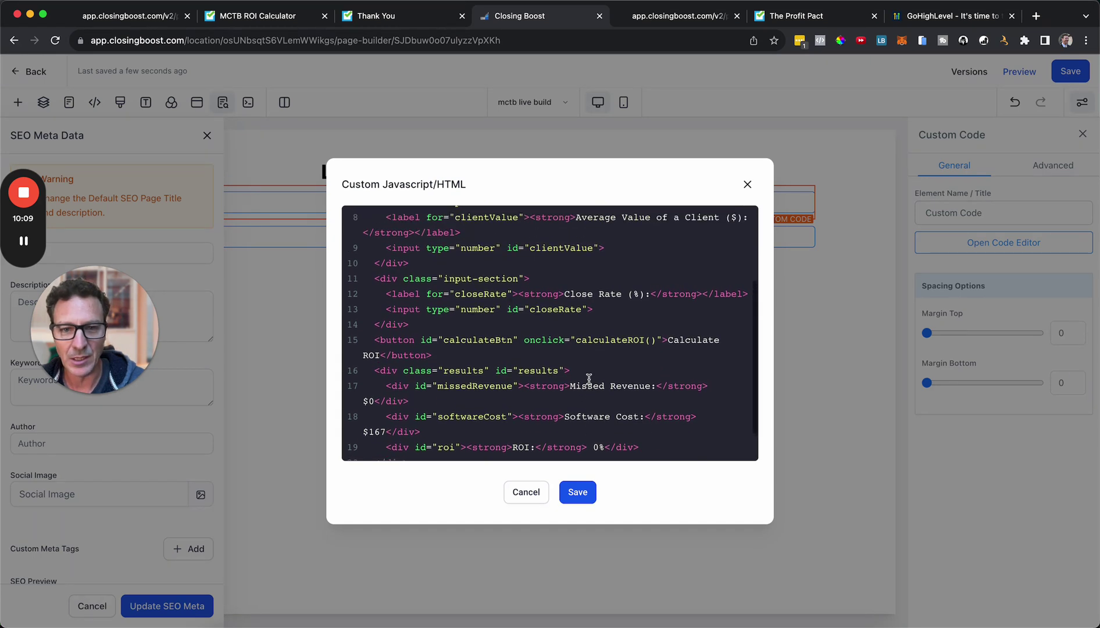
scroll(589, 379, "down", 3)
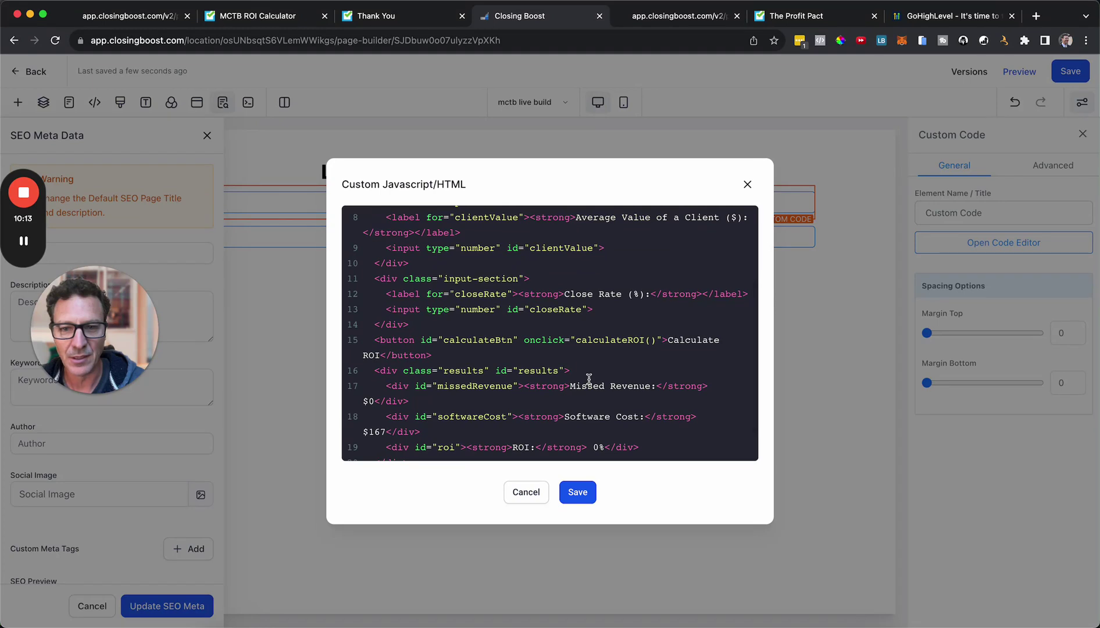
left_click(381, 432)
key("BackSpace")
key("BackSpace")
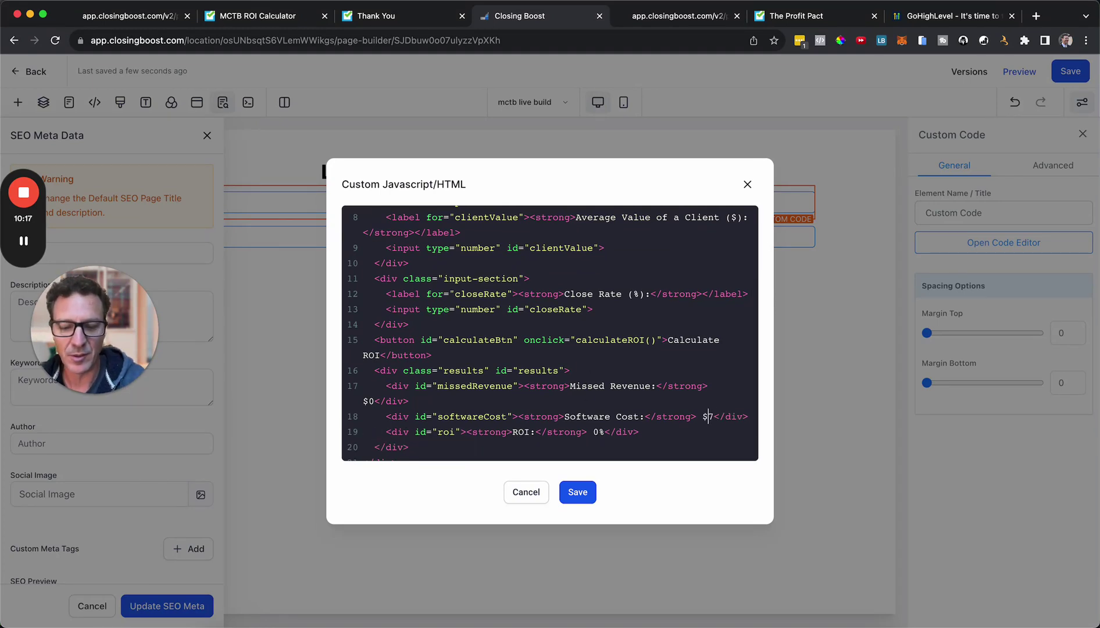
type("29")
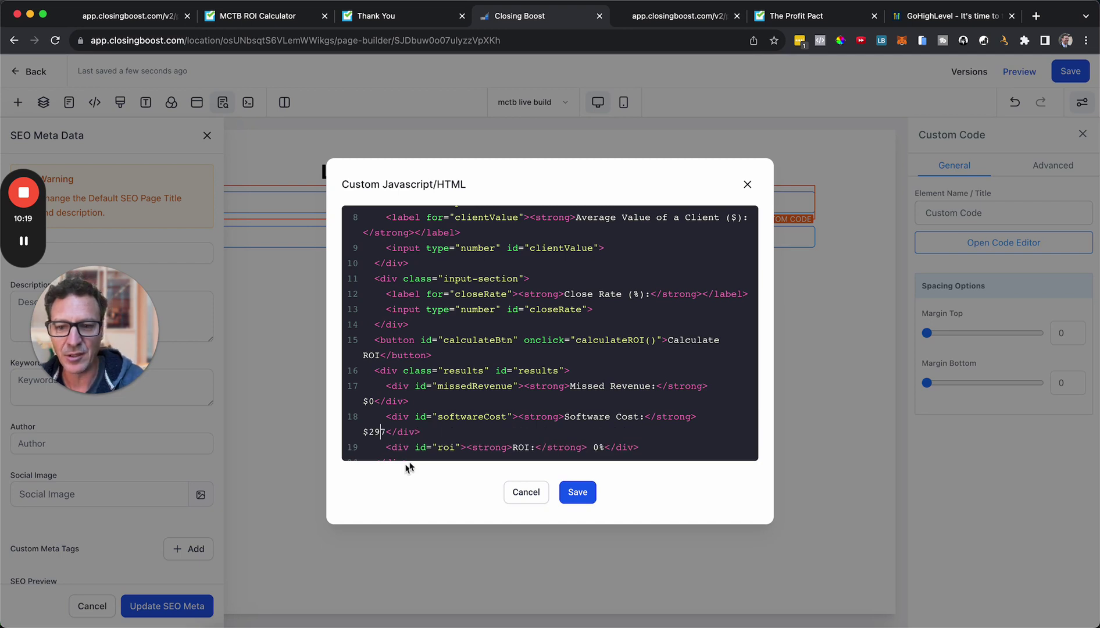
Rename the 'Client' label to 'Customer' and save the code.
scroll(475, 398, "up", 2)
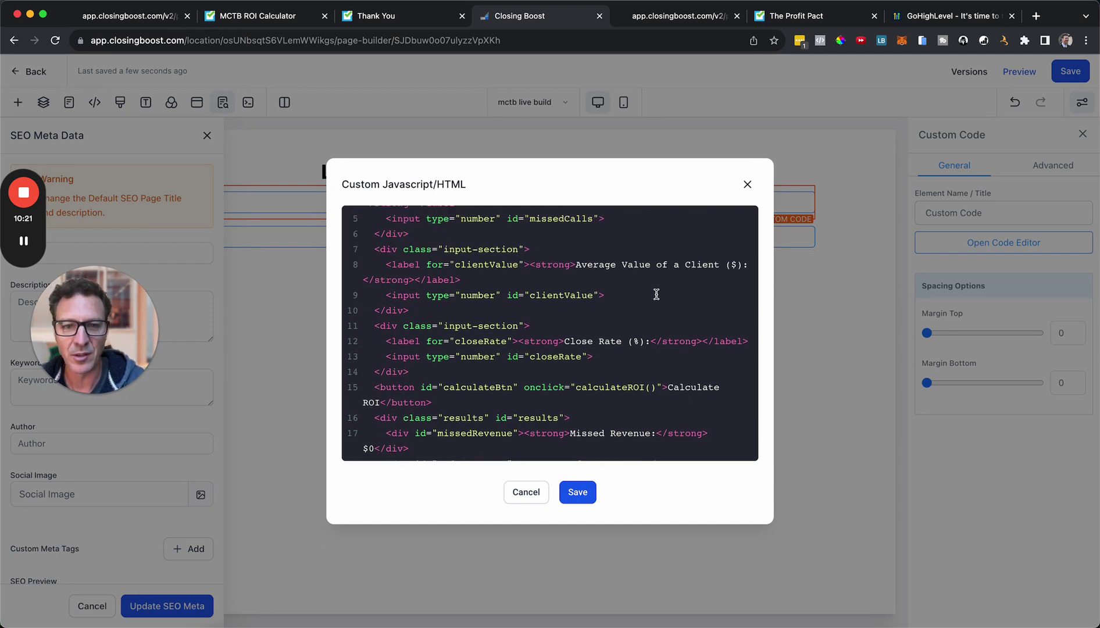
left_click(720, 265)
key("BackSpace")
key("BackSpace")
key("BackSpace")
key("BackSpace")
key("BackSpace")
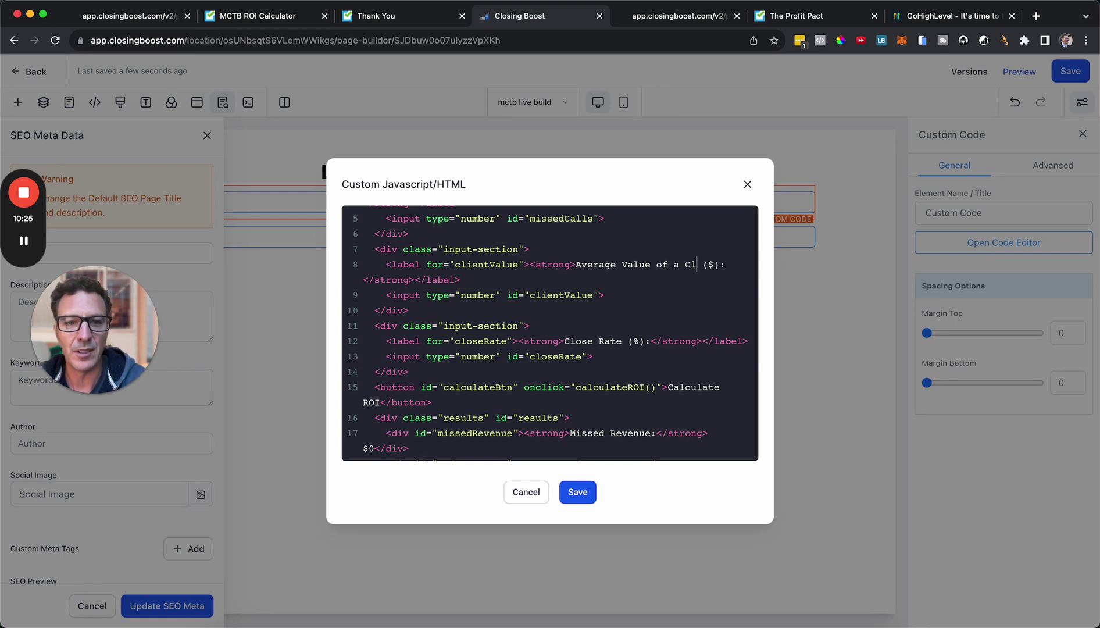
type("ustomer")
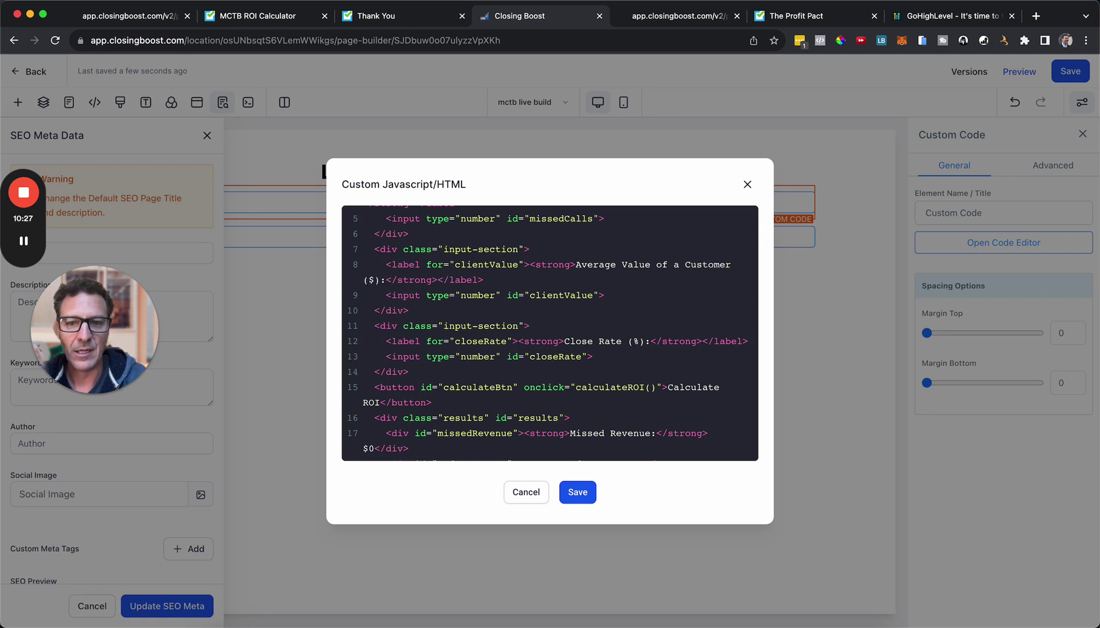
scroll(652, 309, "down", 3)
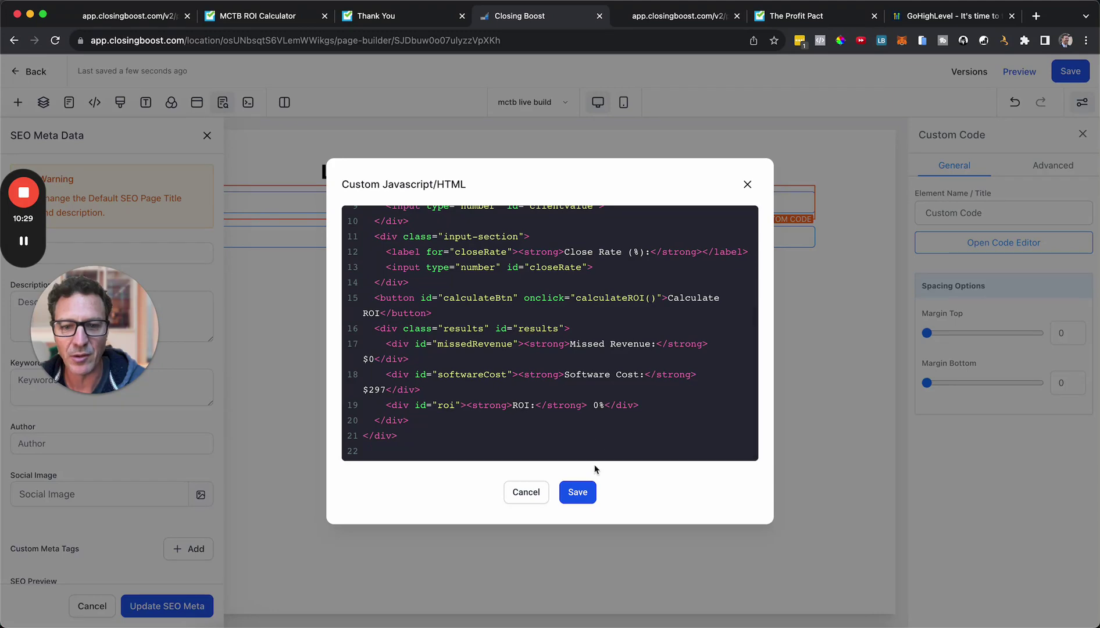
left_click(579, 492)
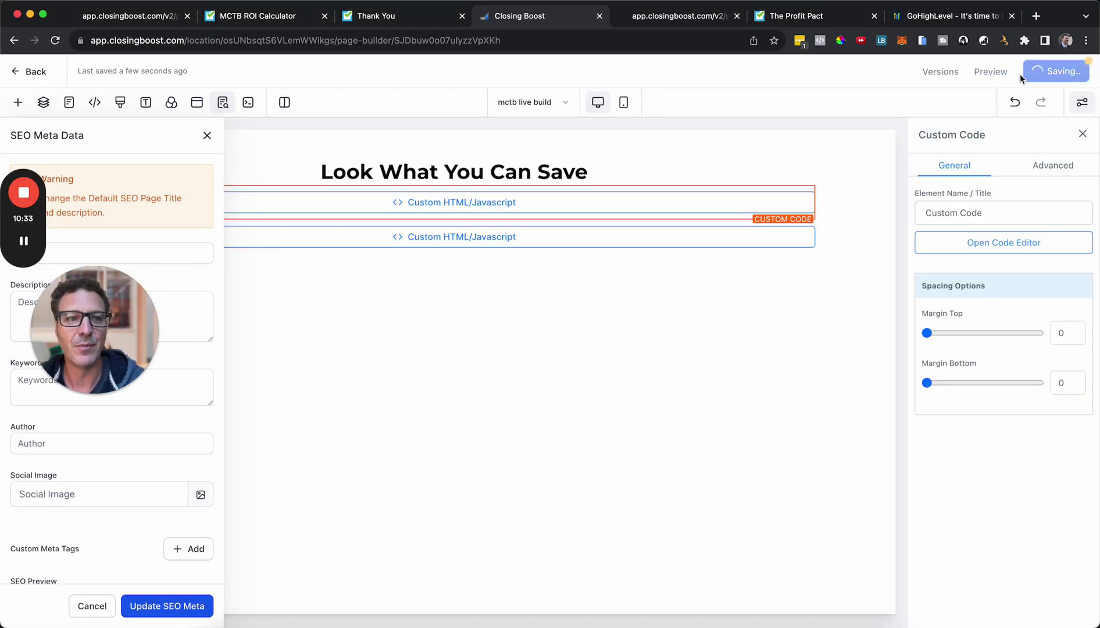
Preview the updated page and calculate ROI for 100 missed calls and $200 customer value.
left_click(1020, 72)
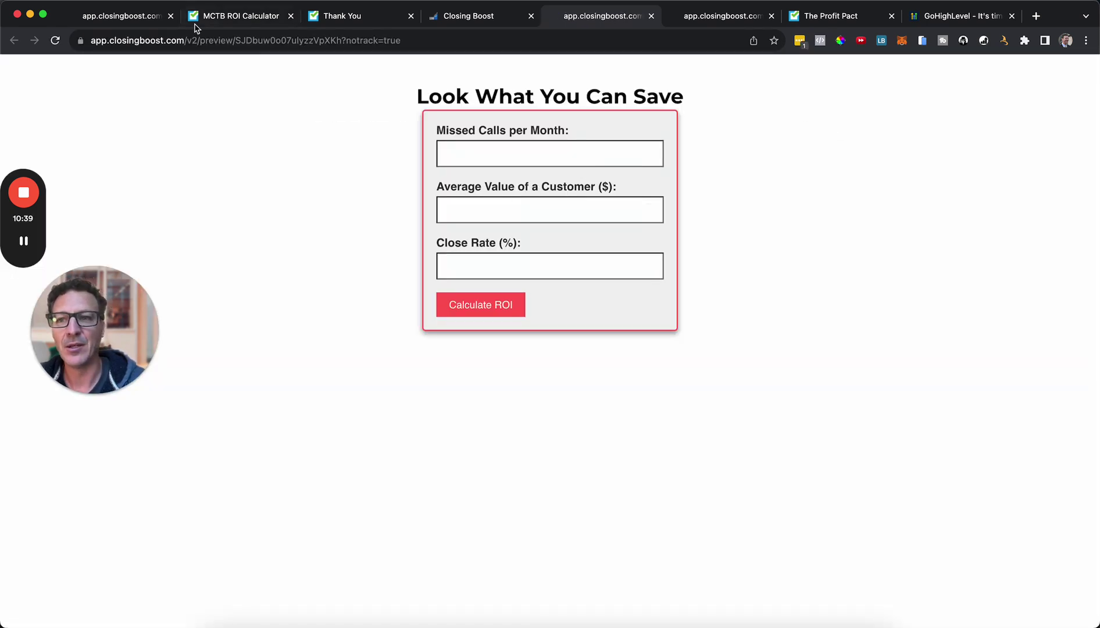
left_click(131, 21)
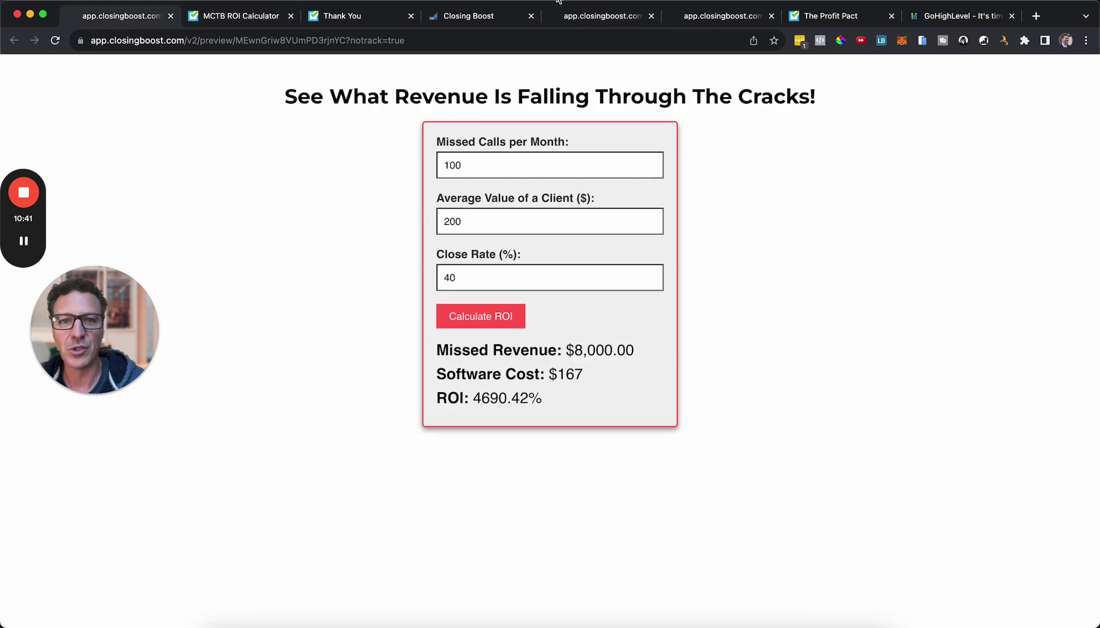
left_click(589, 22)
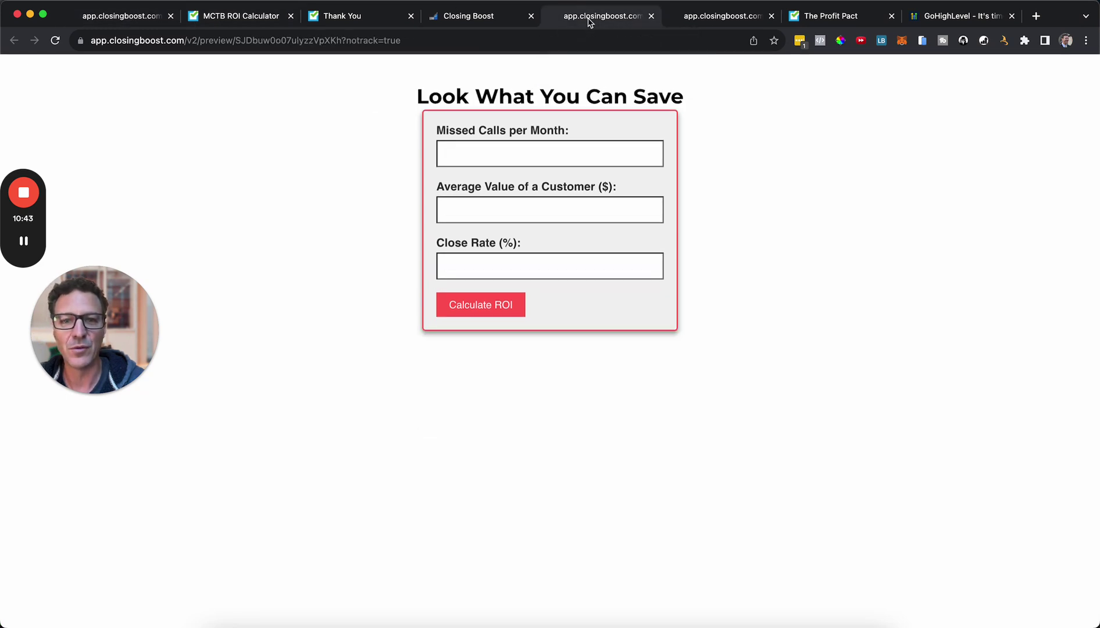
left_click(520, 153)
type("100")
key("Tab")
type("200")
key("Tab")
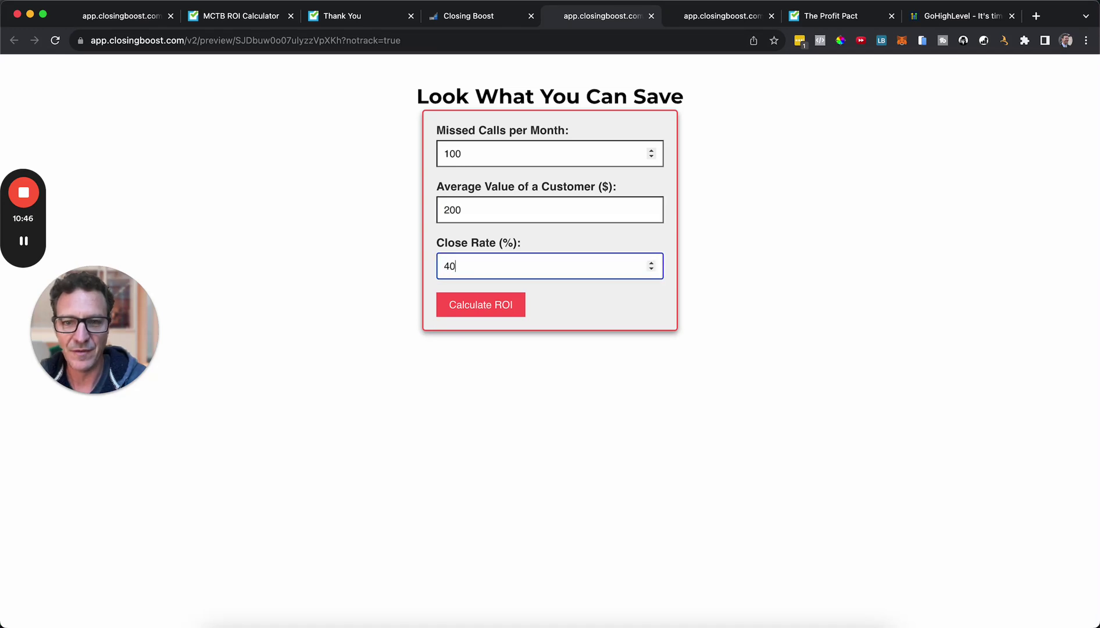
left_click(482, 314)
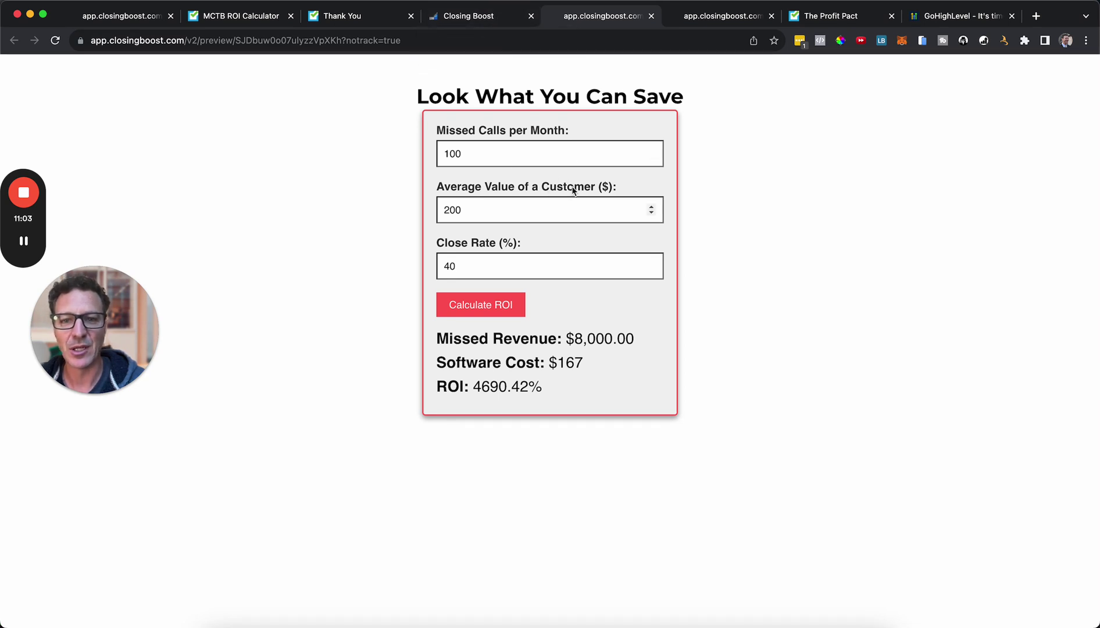
Open the HTML element's code, then locate softwareCost = 167 in the reference JavaScript.
left_click(481, 21)
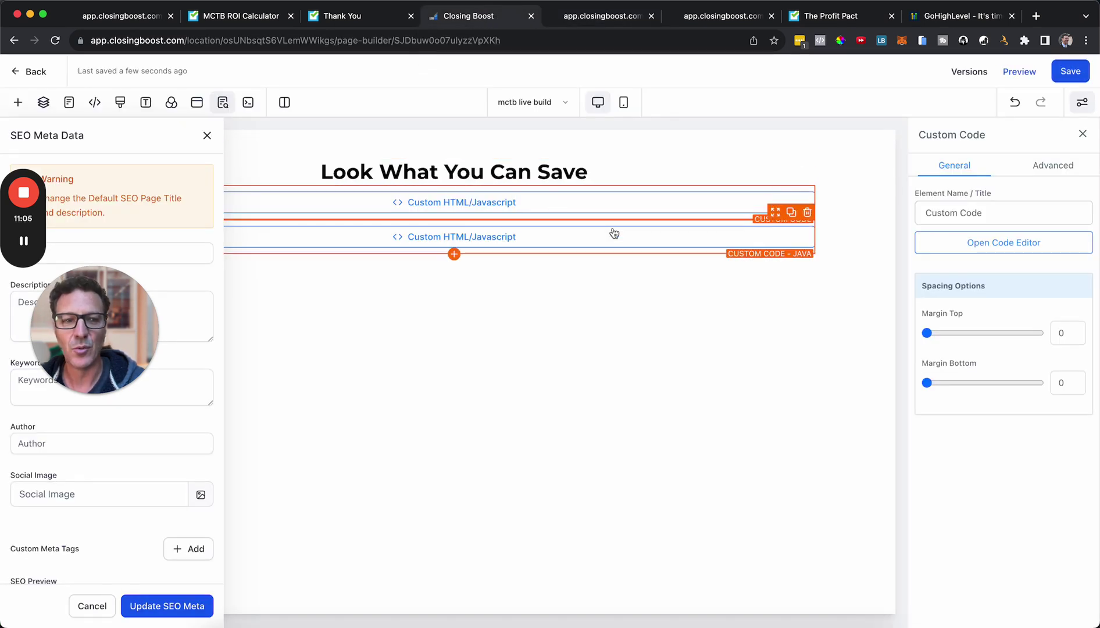
left_click(982, 244)
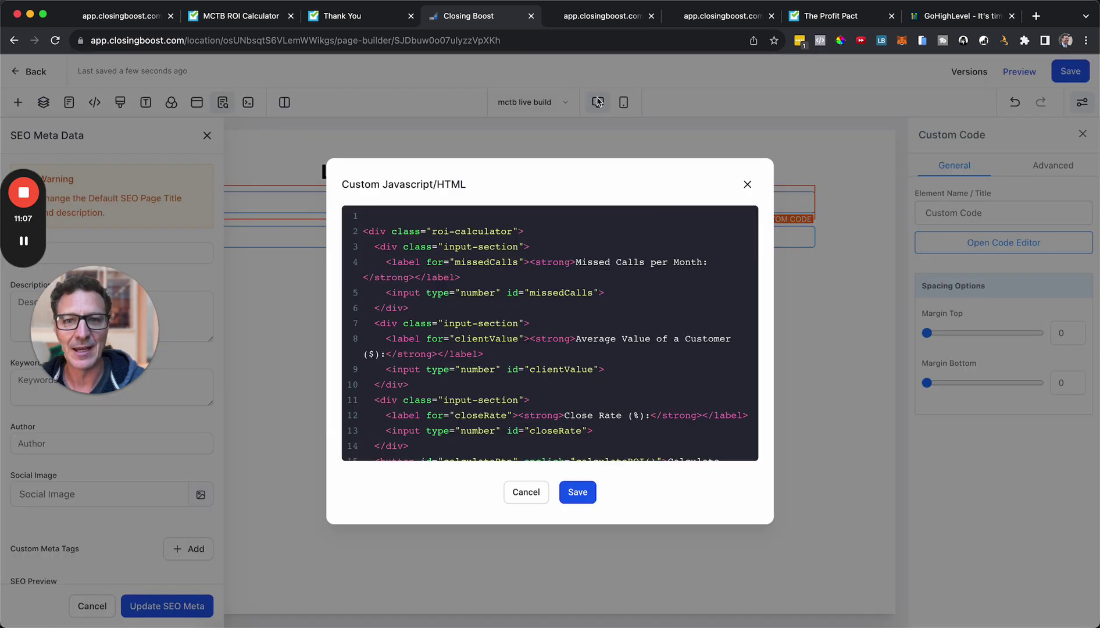
left_click(343, 16)
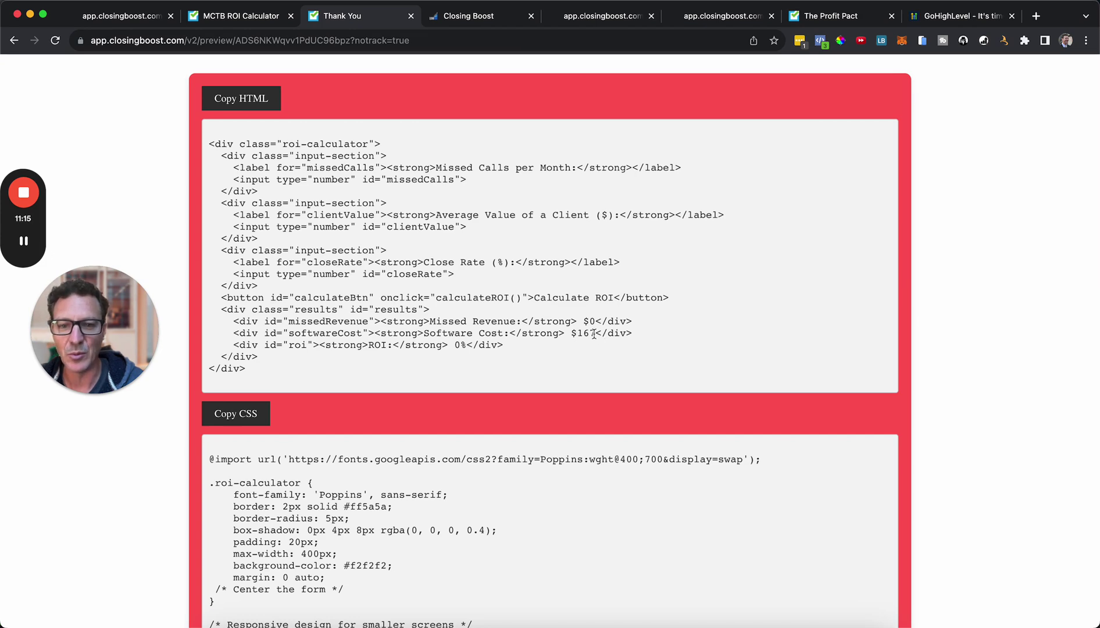
scroll(596, 336, "down", 10)
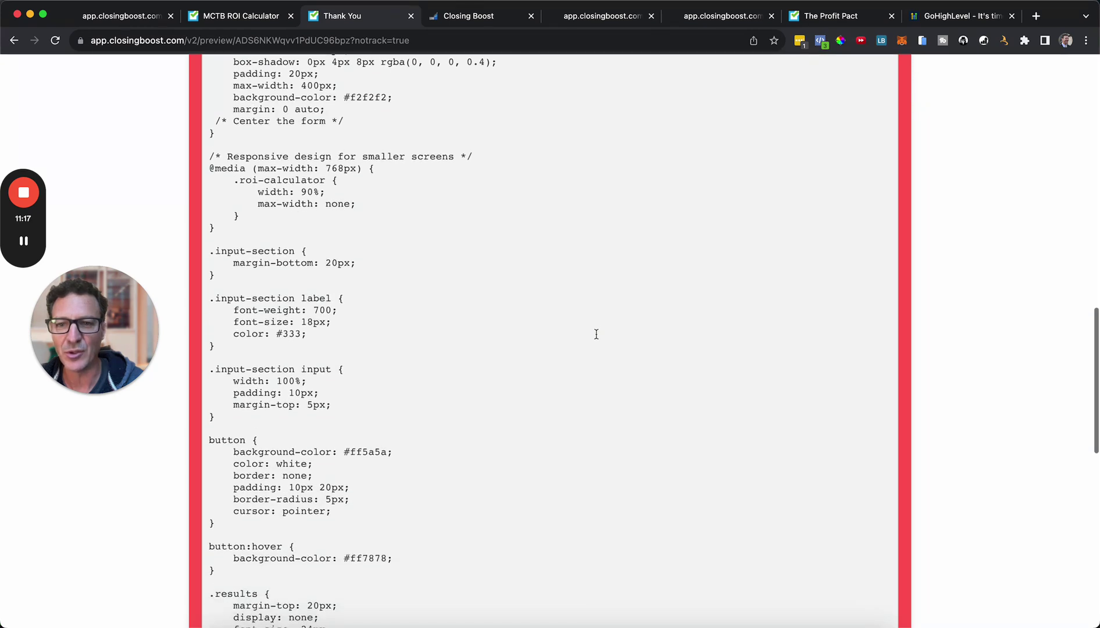
scroll(596, 339, "down", 15)
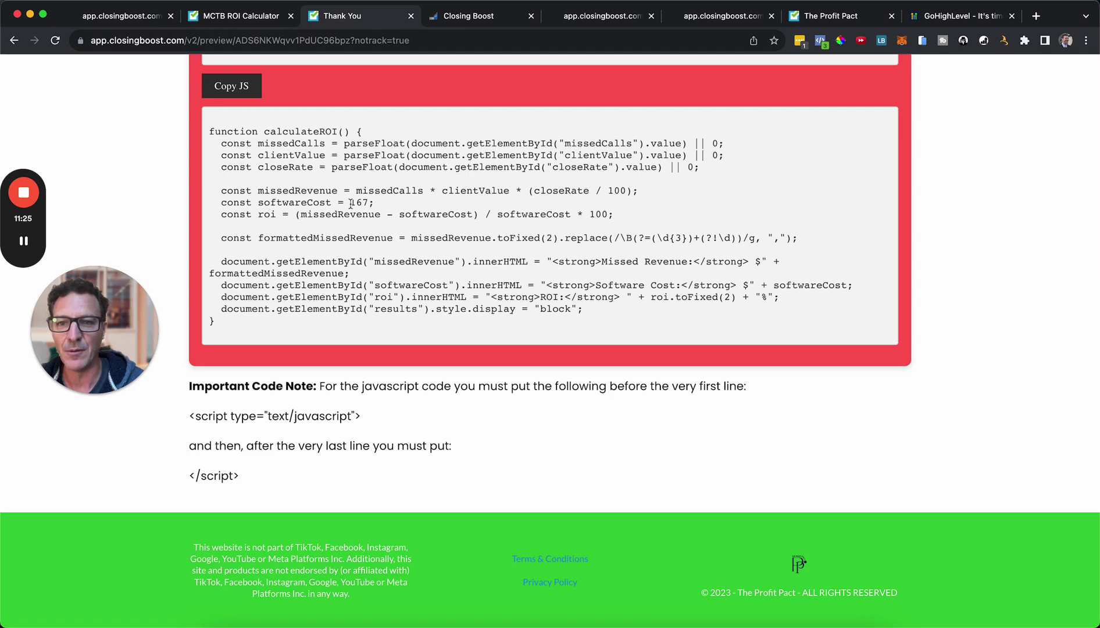
left_click_drag(350, 203, 361, 203)
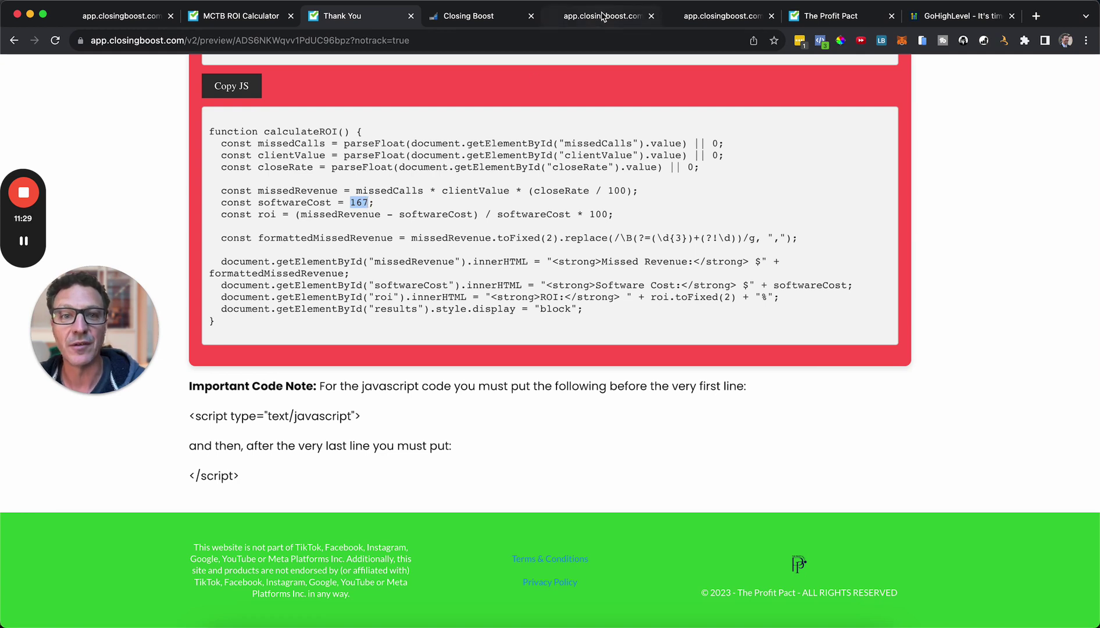
Save the HTML code and open the Custom Code - Java element's calculateROI script.
left_click(478, 22)
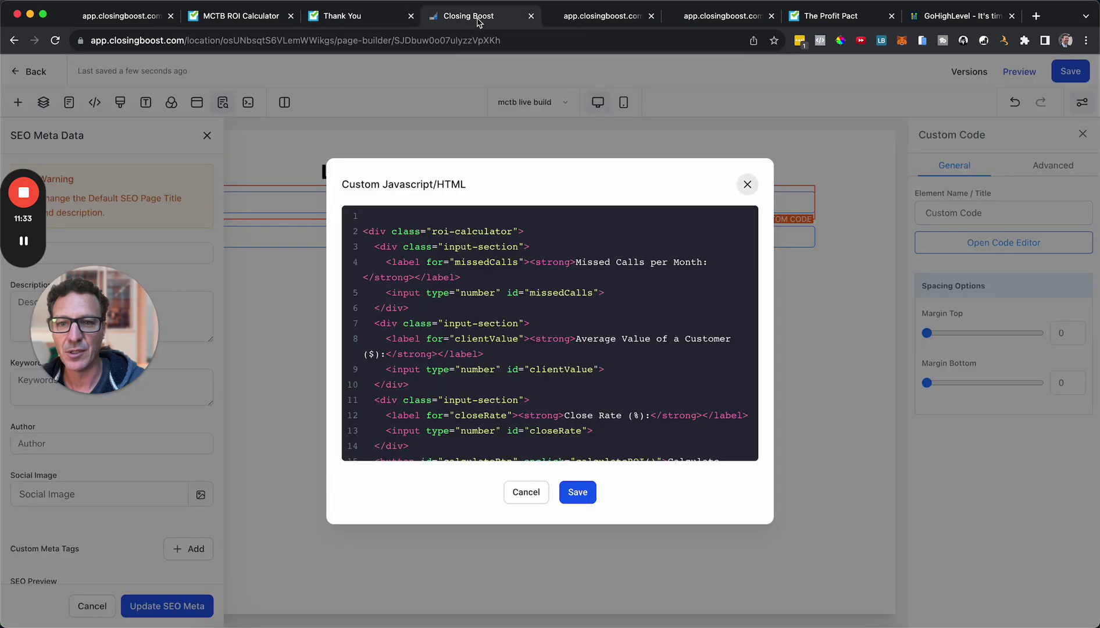
left_click(571, 484)
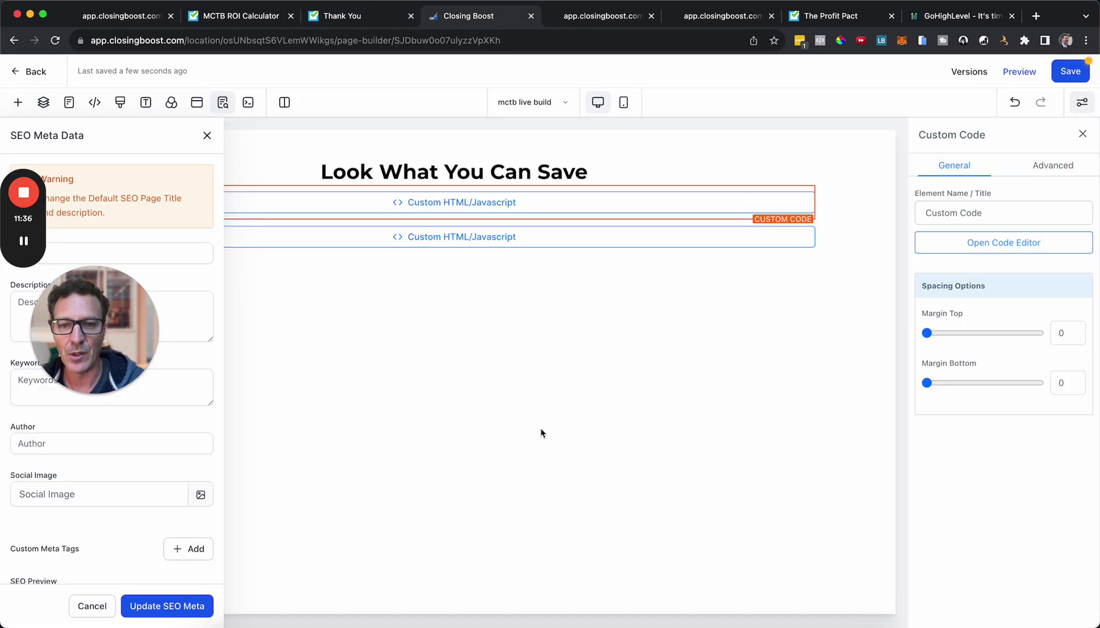
left_click(504, 244)
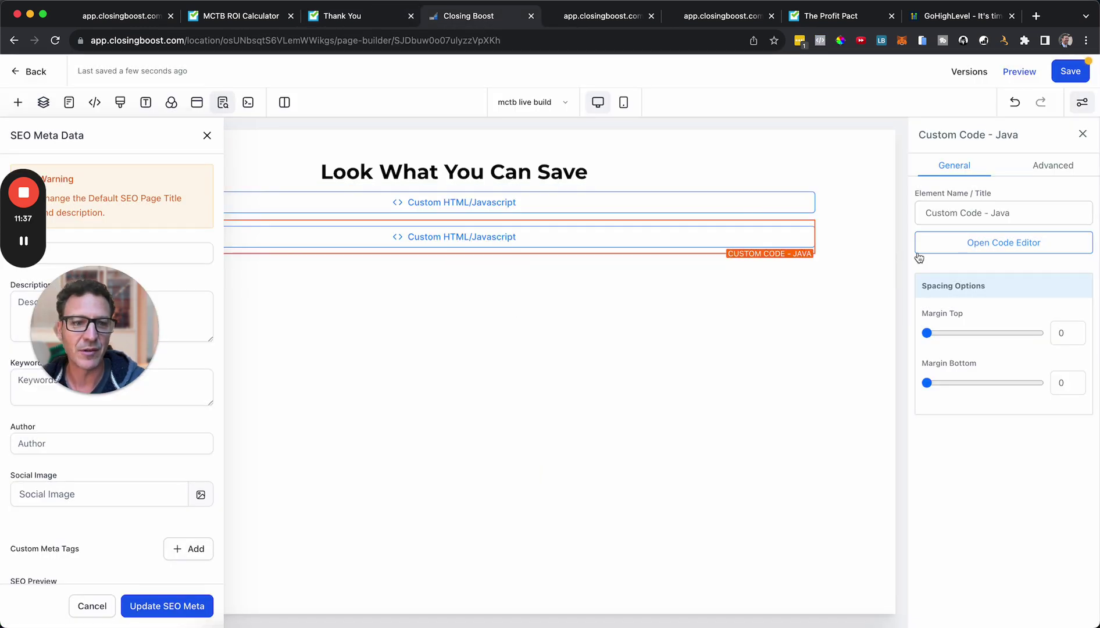
left_click(940, 251)
scroll(628, 361, "down", 3)
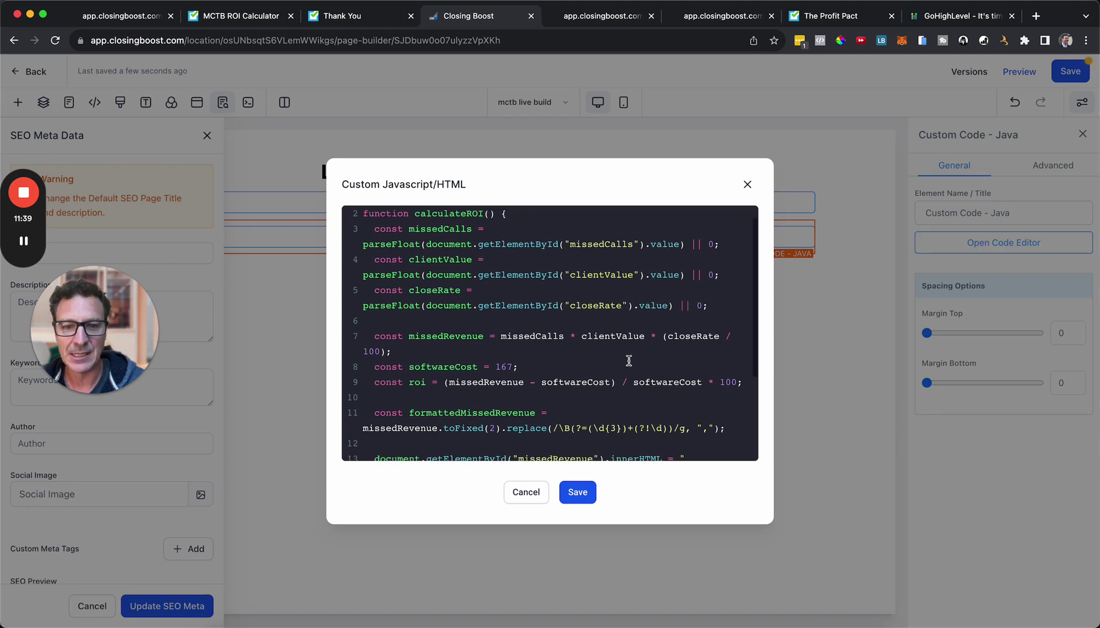
scroll(629, 361, "down", 5)
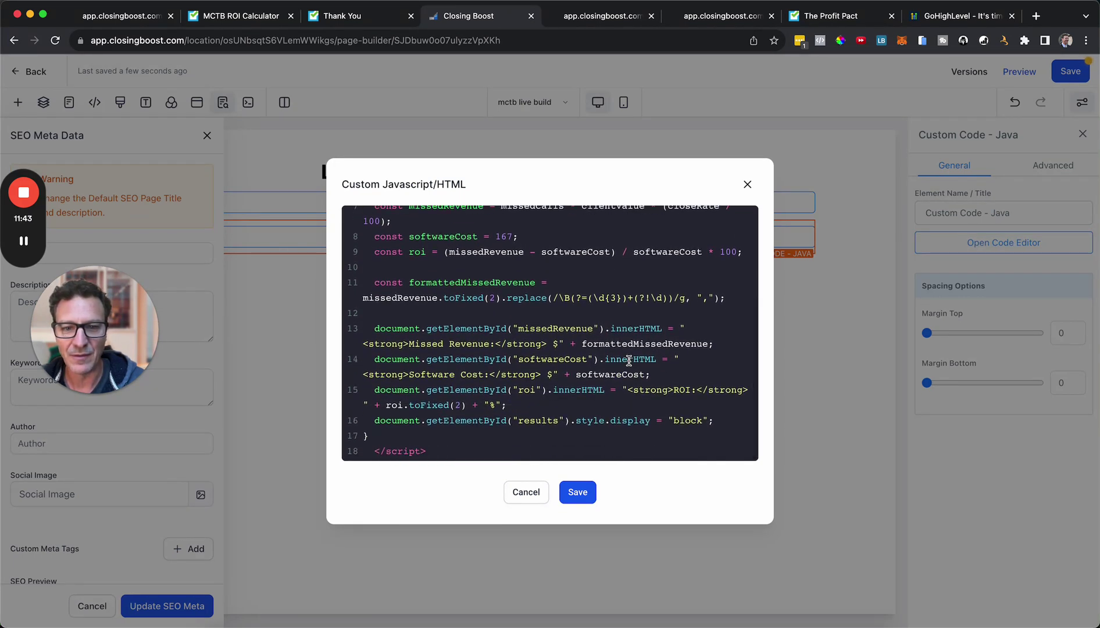
scroll(629, 361, "up", 8)
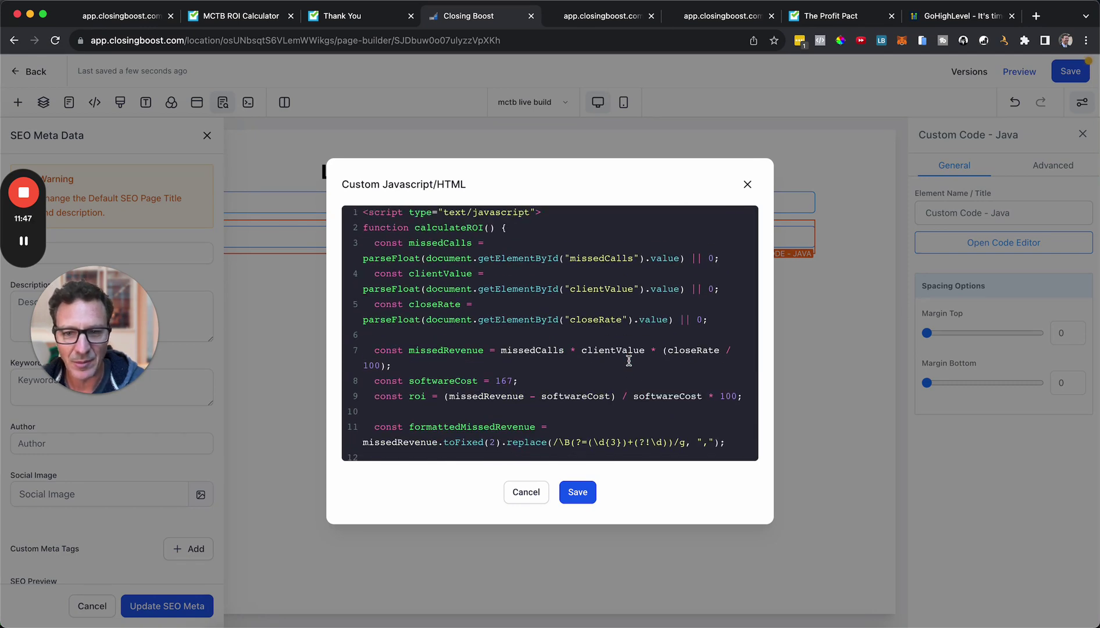
scroll(628, 361, "down", 1)
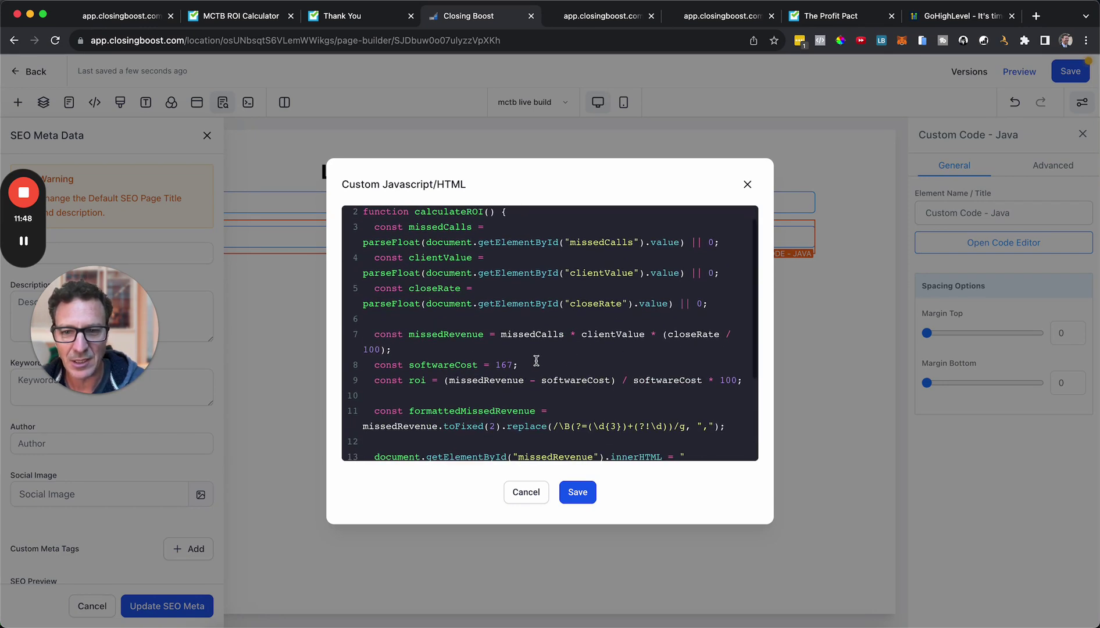
Change softwareCost from 167 to 297 in the JavaScript, save, and preview the page.
left_click(507, 365)
key("BackSpace")
key("BackSpace")
type("29")
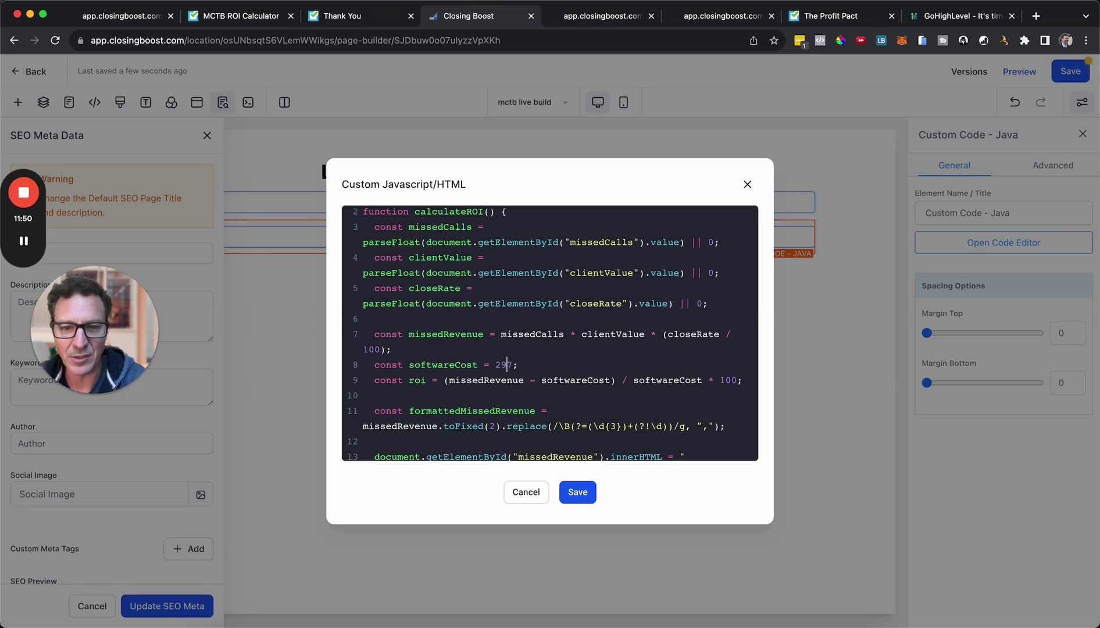
left_click(578, 493)
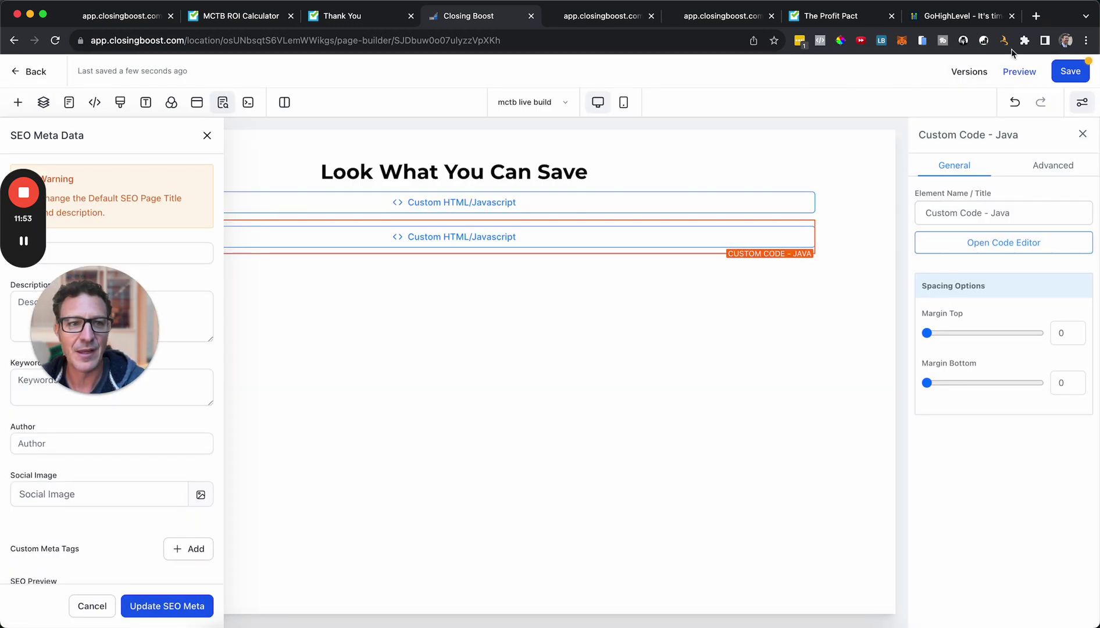
left_click(1019, 72)
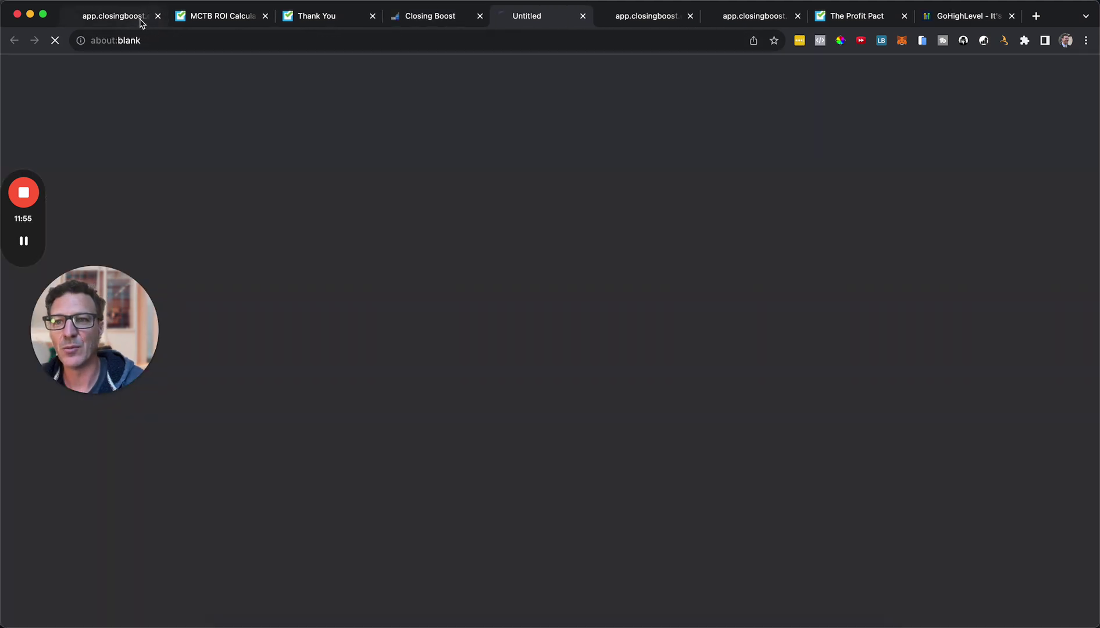
Recalculate with 100 missed calls and $200 value, comparing the $297 result with the old $167 calculator.
left_click(140, 23)
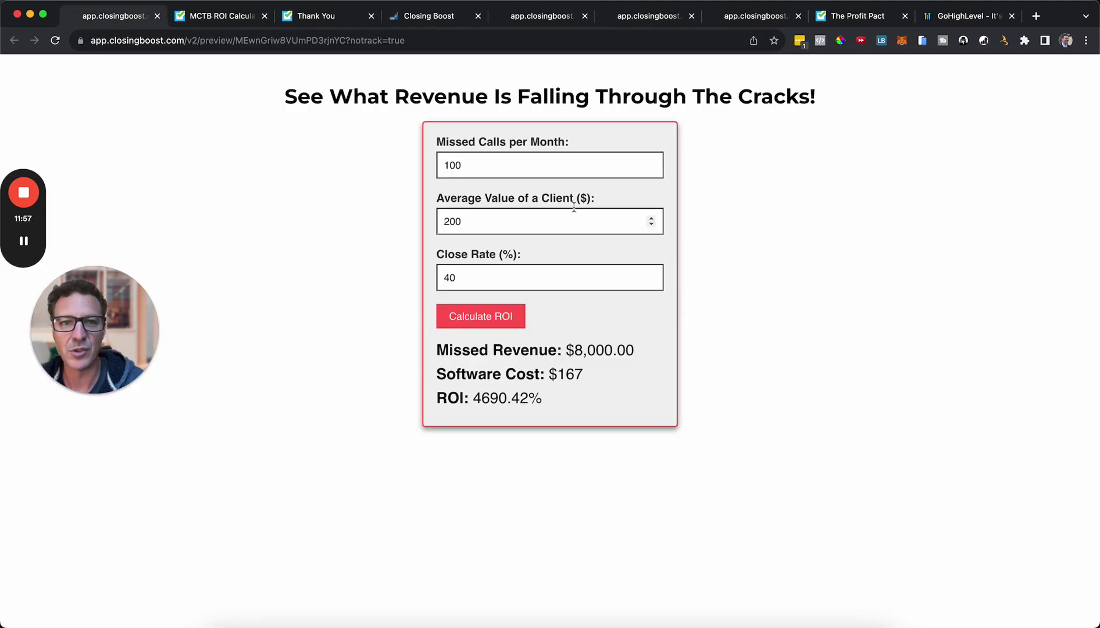
left_click(538, 20)
left_click(548, 147)
type("100")
key("Tab")
type("200")
key("Tab")
left_click(503, 299)
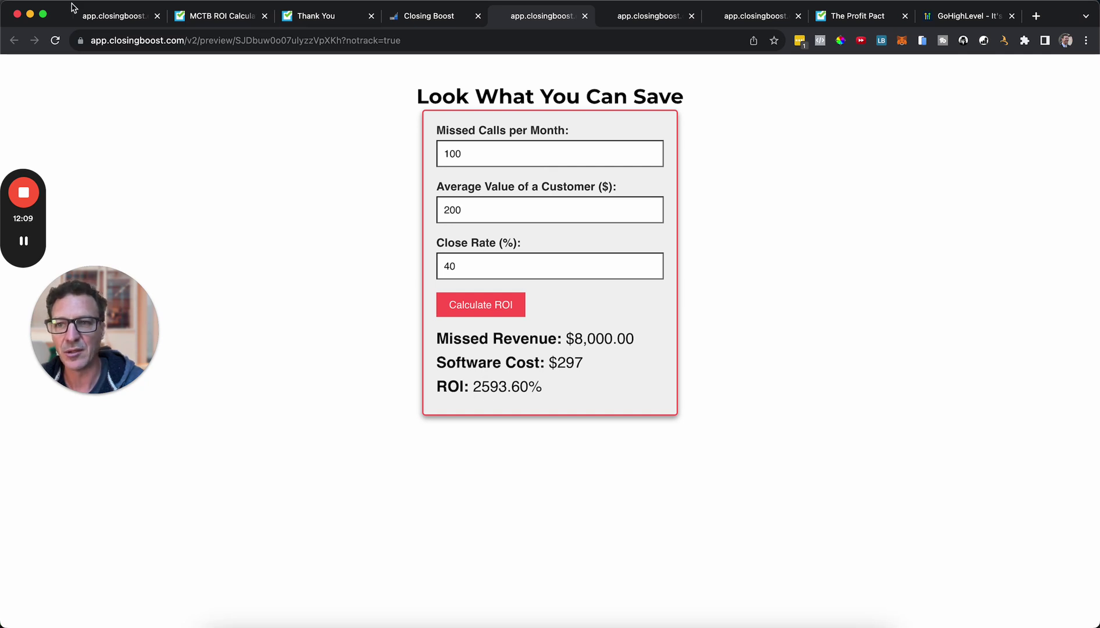
left_click(94, 17)
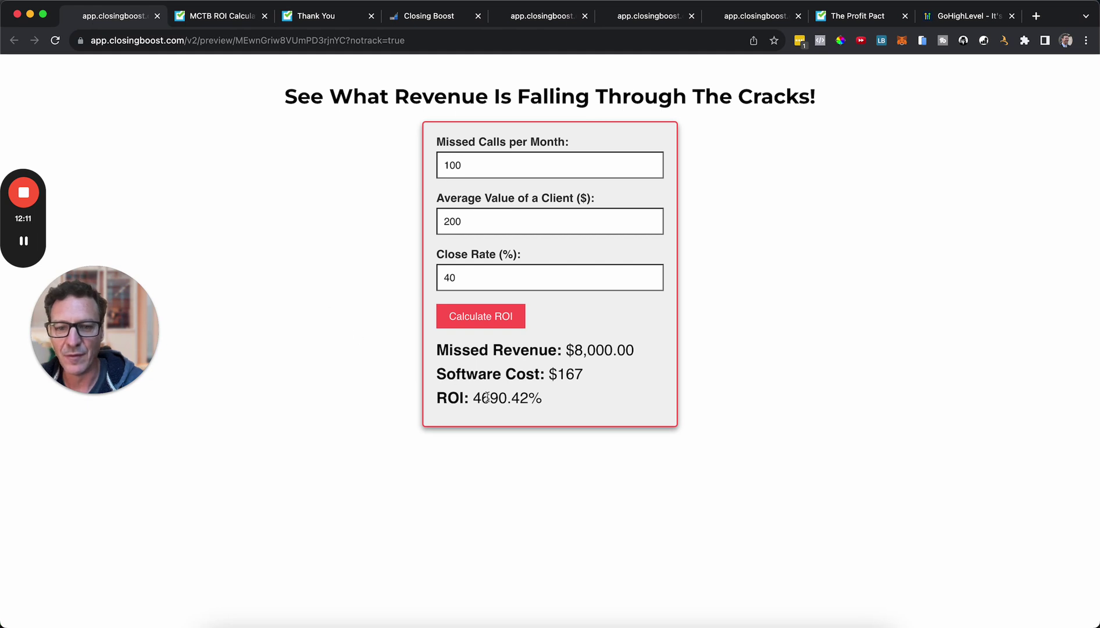
left_click(524, 16)
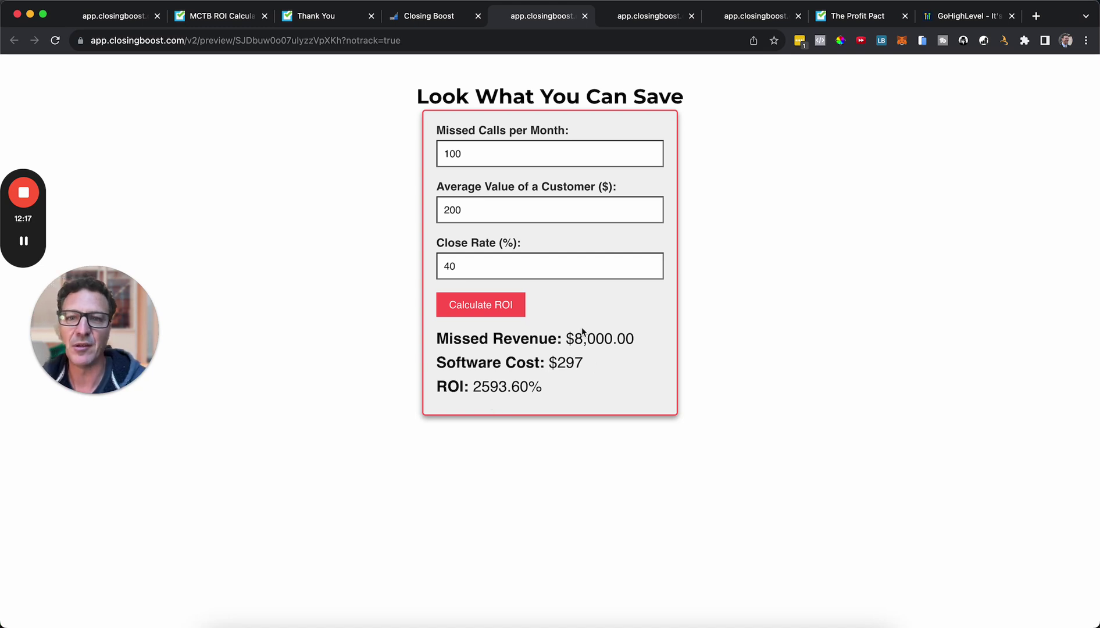
Review the button rules in the reference CSS block alongside the page builder and preview.
left_click(332, 18)
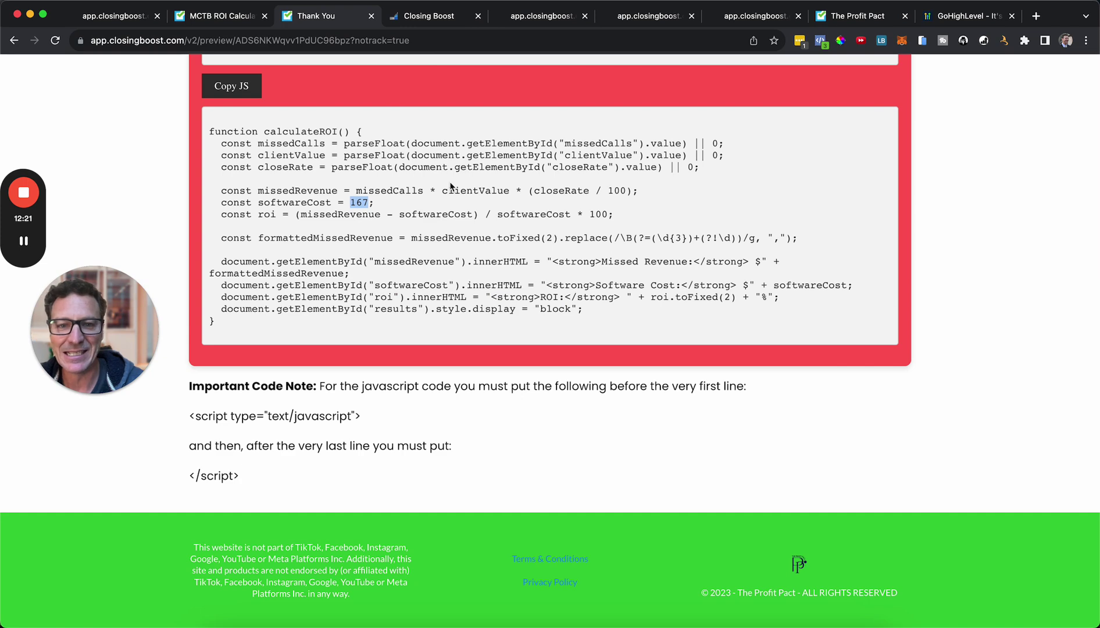
scroll(435, 205, "up", 10)
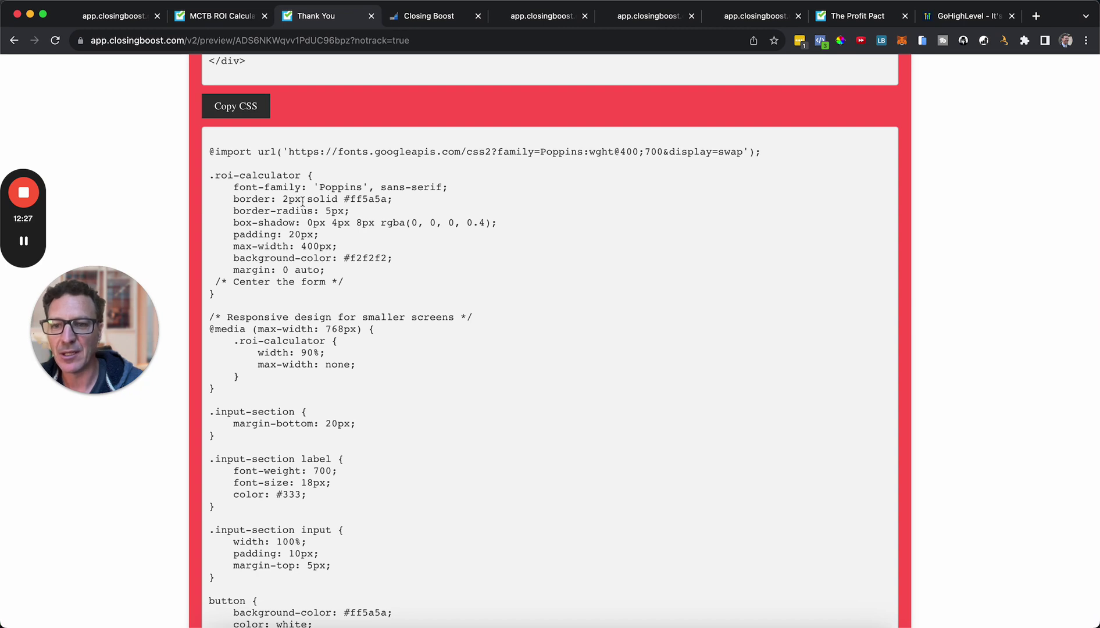
scroll(342, 241, "down", 5)
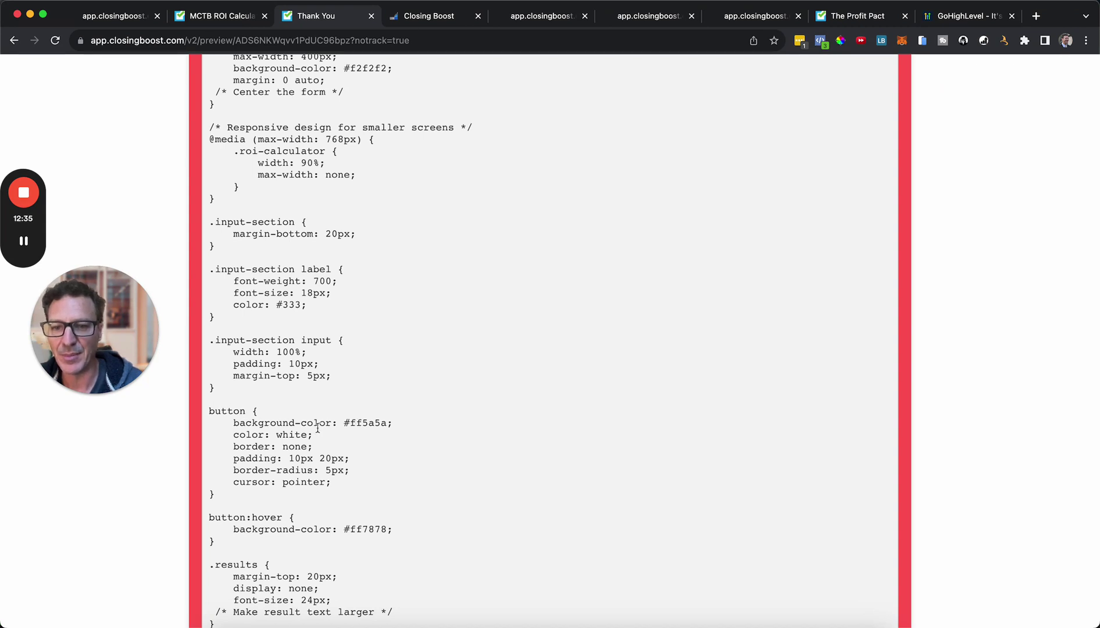
left_click(437, 21)
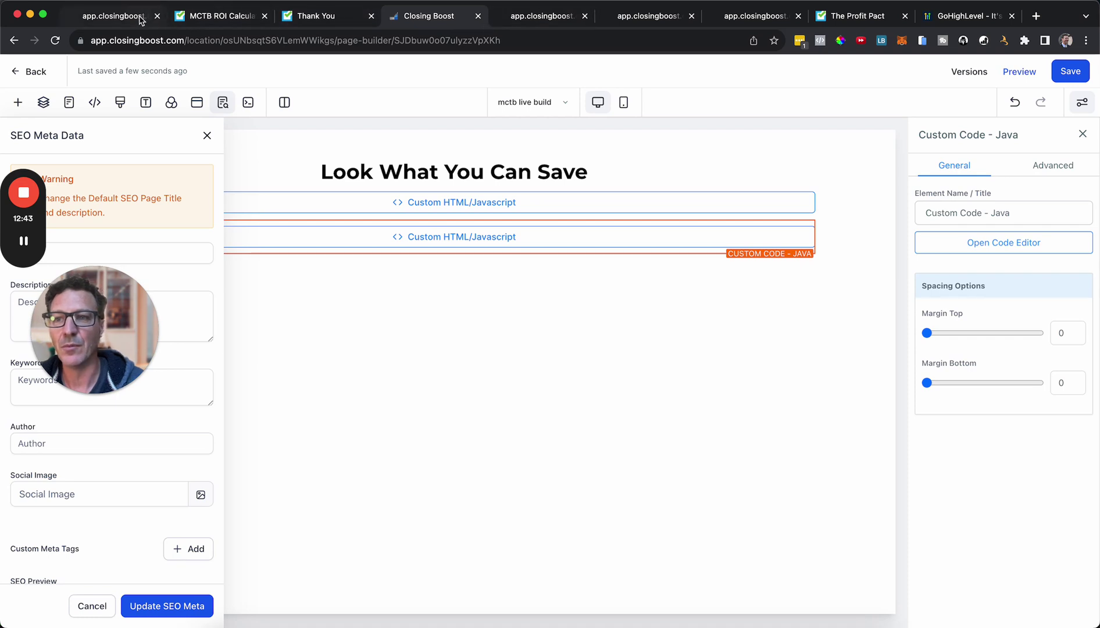
left_click(317, 16)
scroll(384, 279, "up", 5)
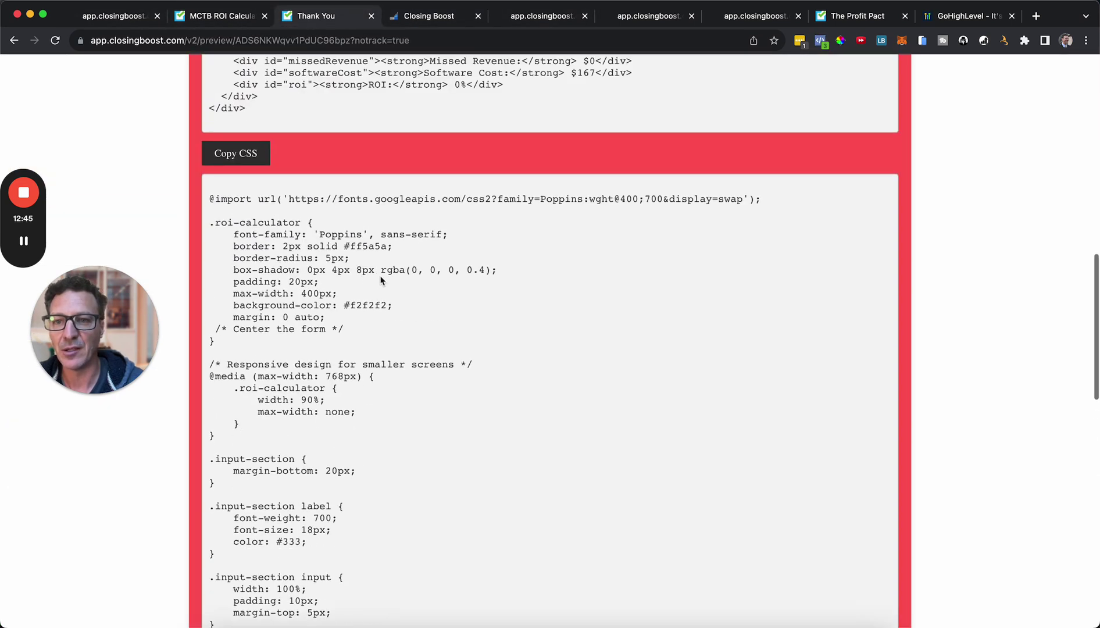
left_click(530, 19)
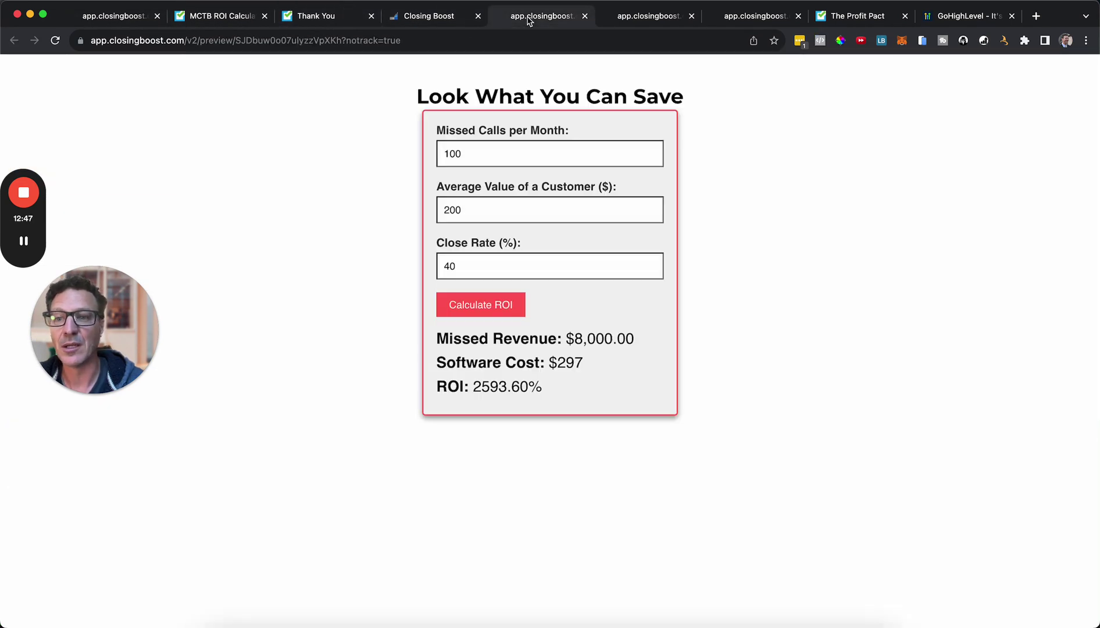
Change the custom CSS button background-color from #ff5a5a to #ffffff and save it.
left_click(451, 22)
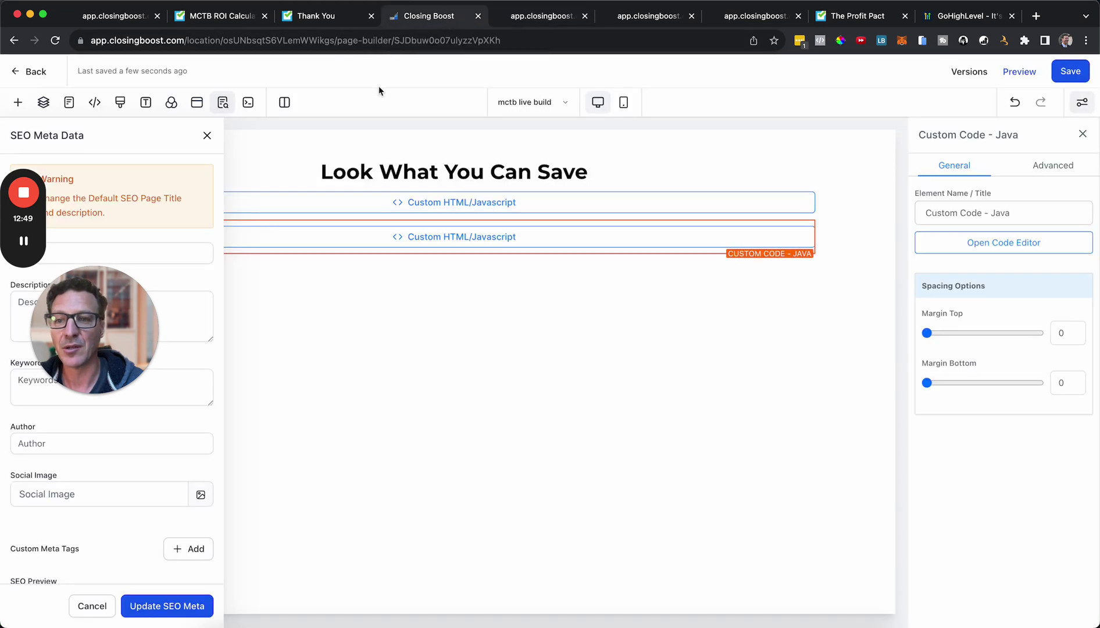
left_click(119, 108)
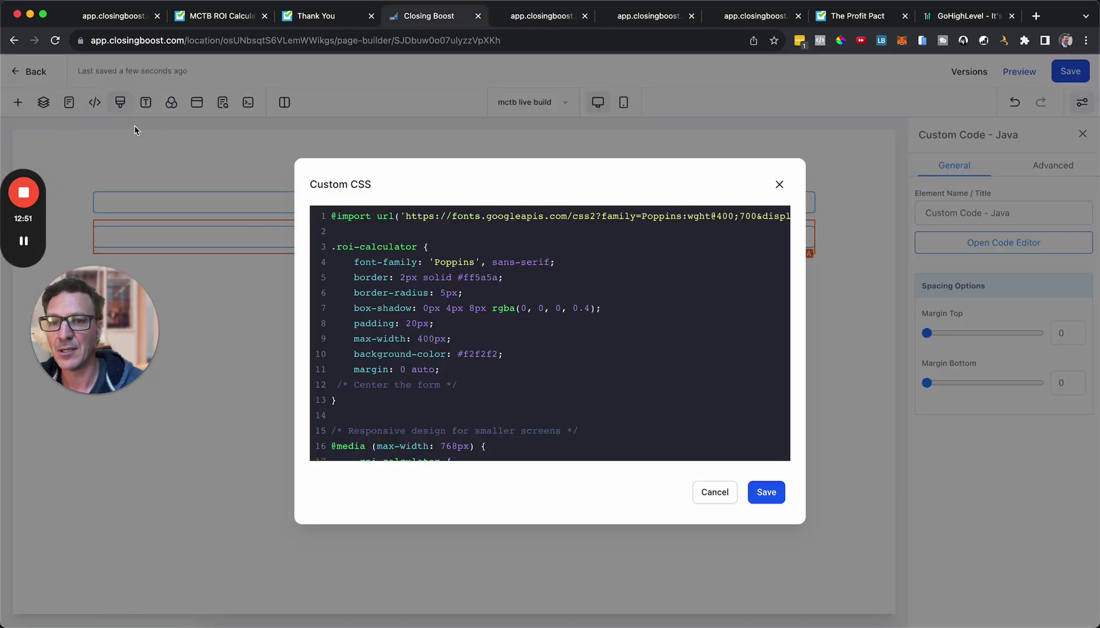
scroll(471, 363, "down", 1)
scroll(472, 363, "down", 10)
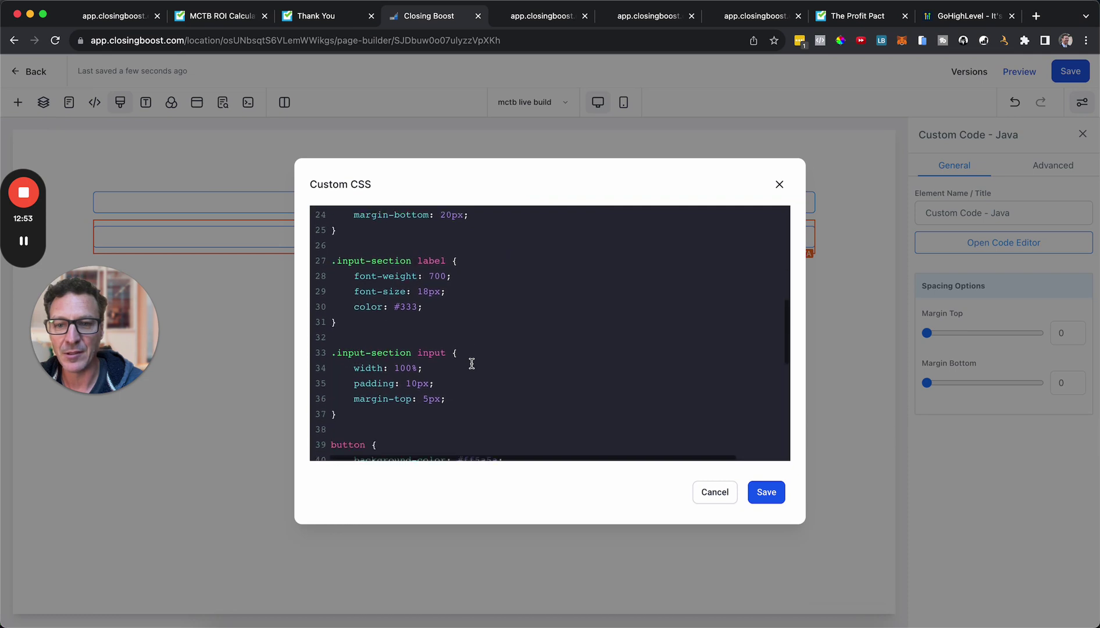
left_click(498, 332)
key("BackSpace")
key("BackSpace")
key("BackSpace")
key("BackSpace")
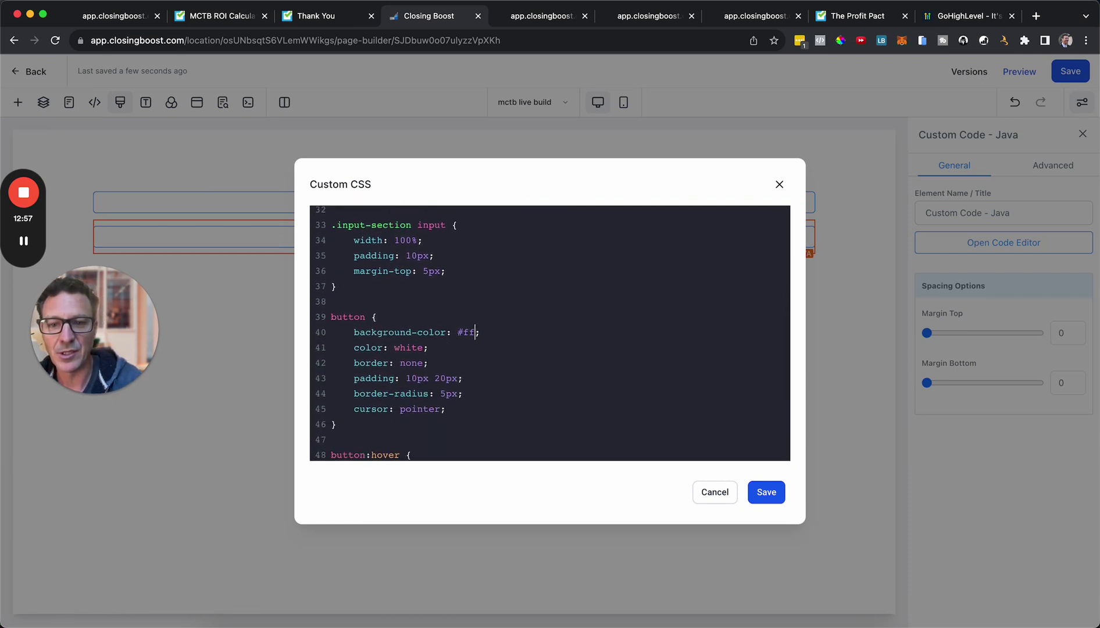
type("ffff")
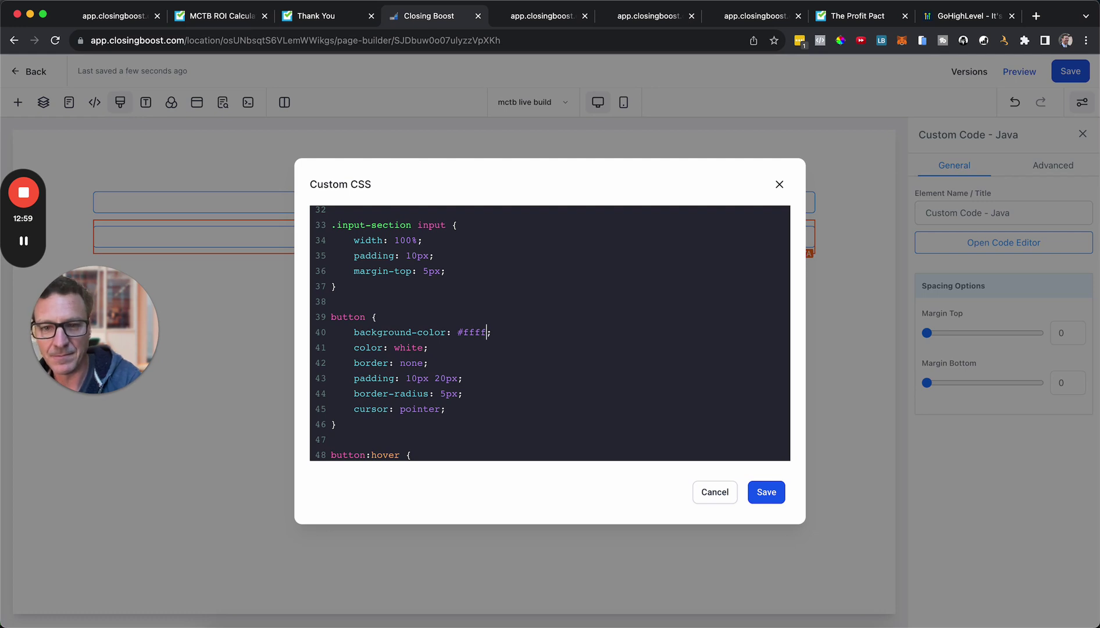
left_click(772, 495)
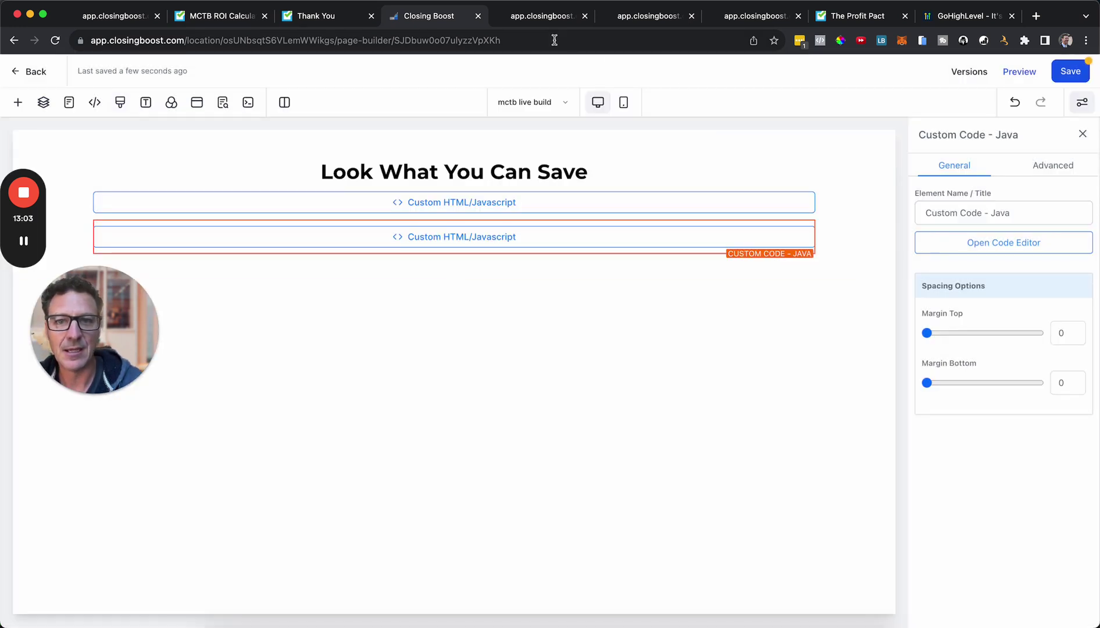
Save the restyled page and confirm the preview's ROI calculation uses the $297 software cost.
left_click(549, 21)
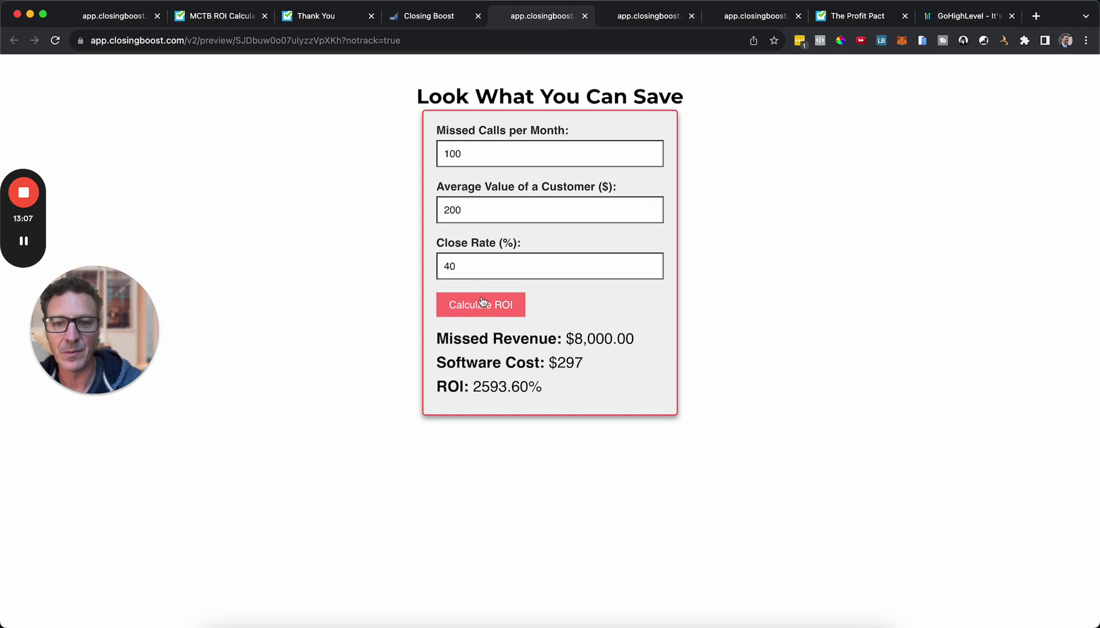
left_click(437, 19)
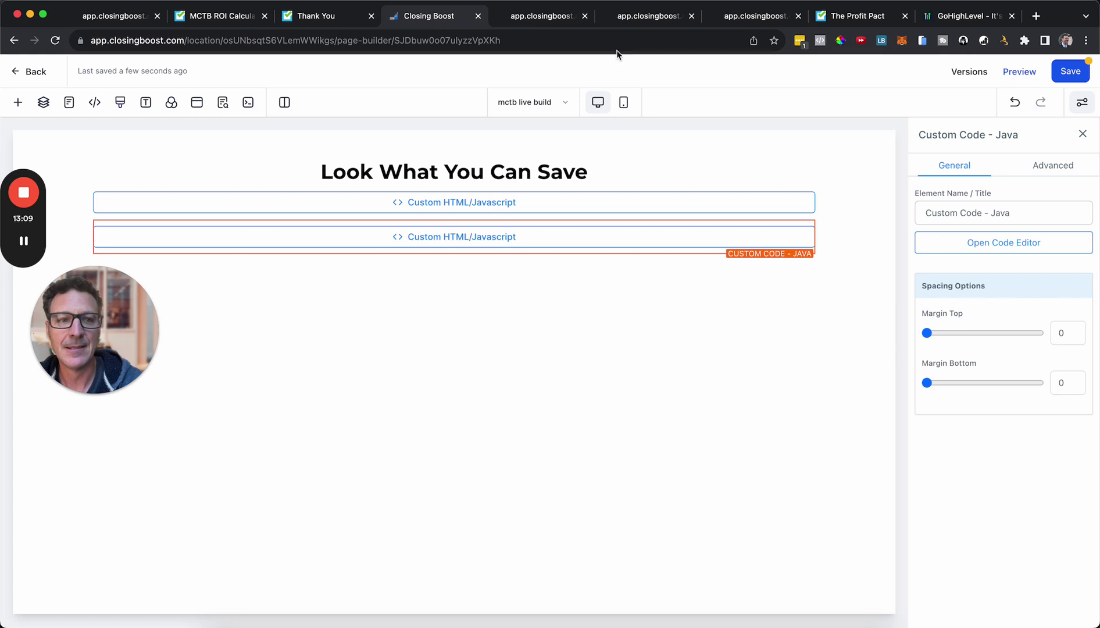
left_click(1068, 71)
left_click(1025, 72)
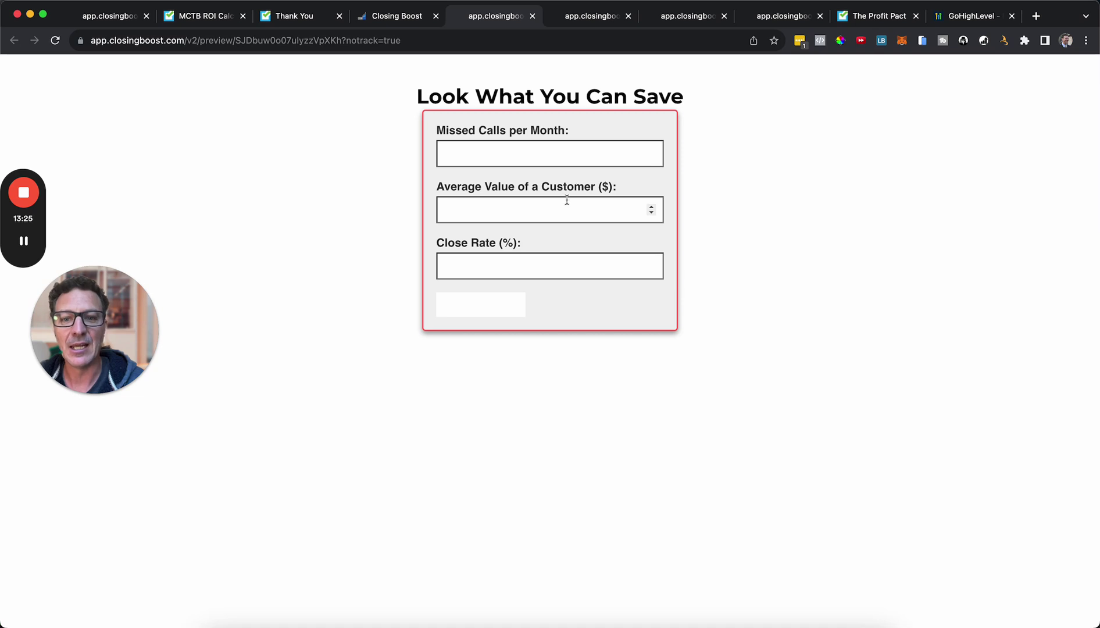
left_click(509, 305)
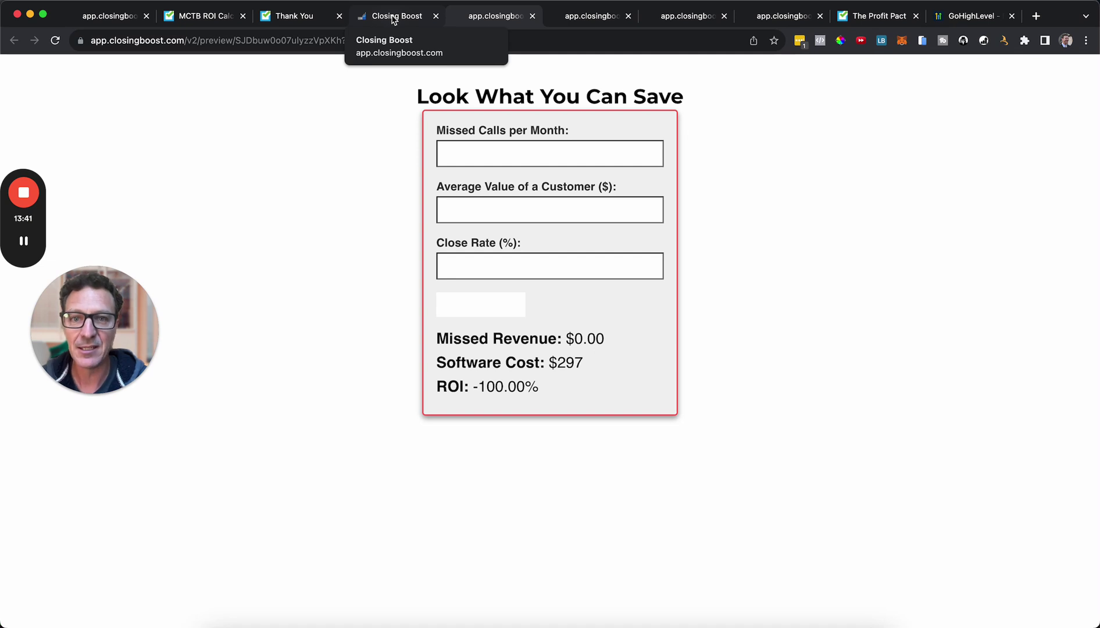
left_click(215, 16)
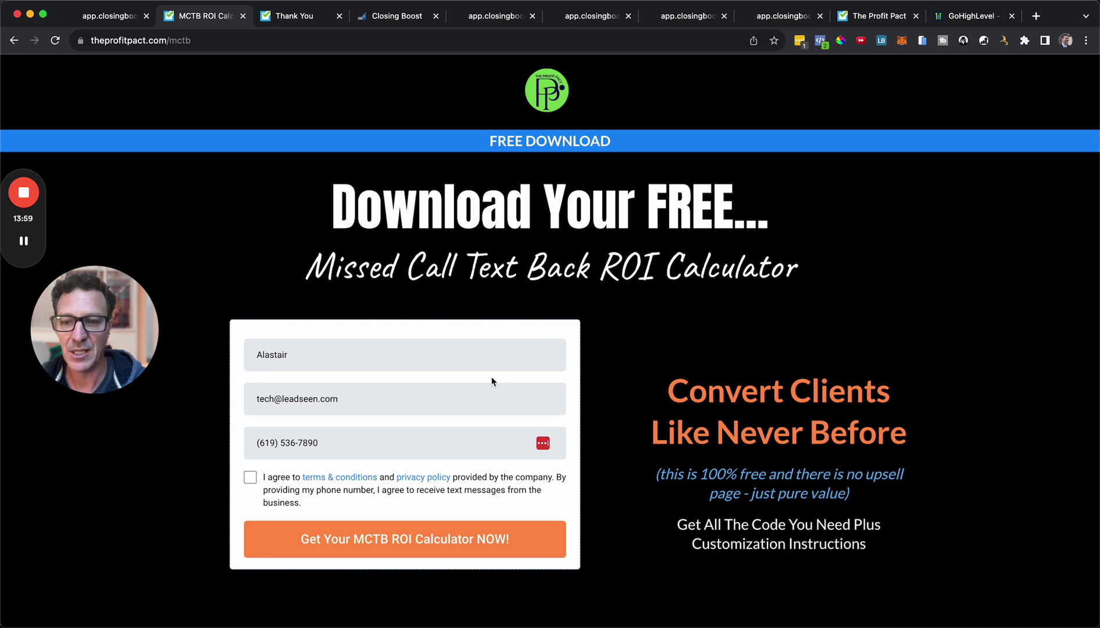
Go from the download page to the Thank You page showing the calculator CSS with the Poppins import.
scroll(622, 377, "down", 2)
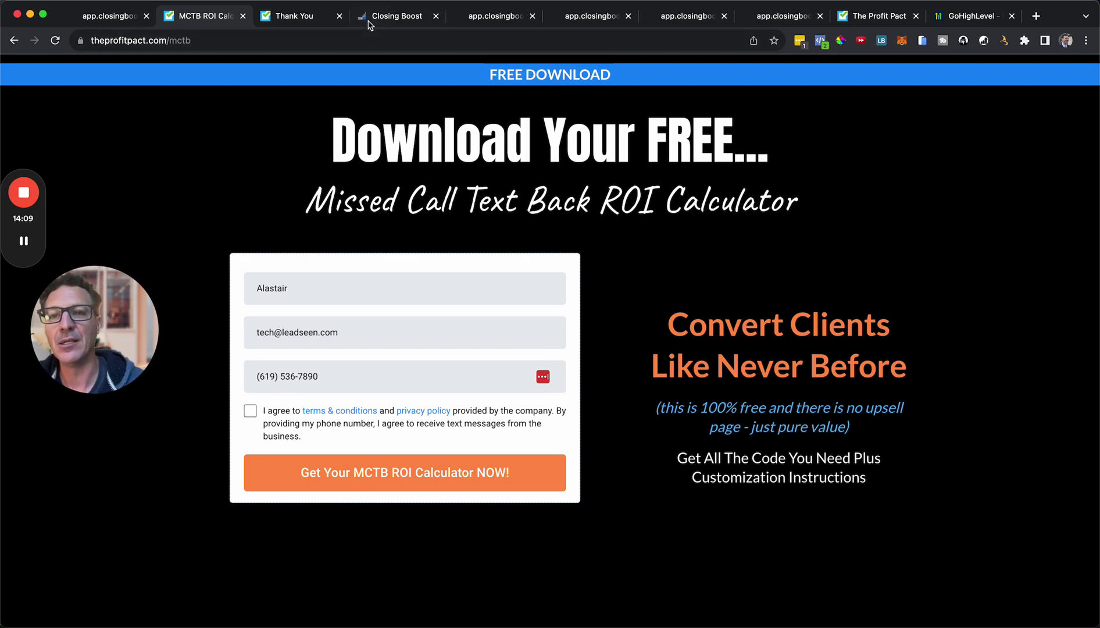
left_click(307, 17)
scroll(425, 208, "up", 2)
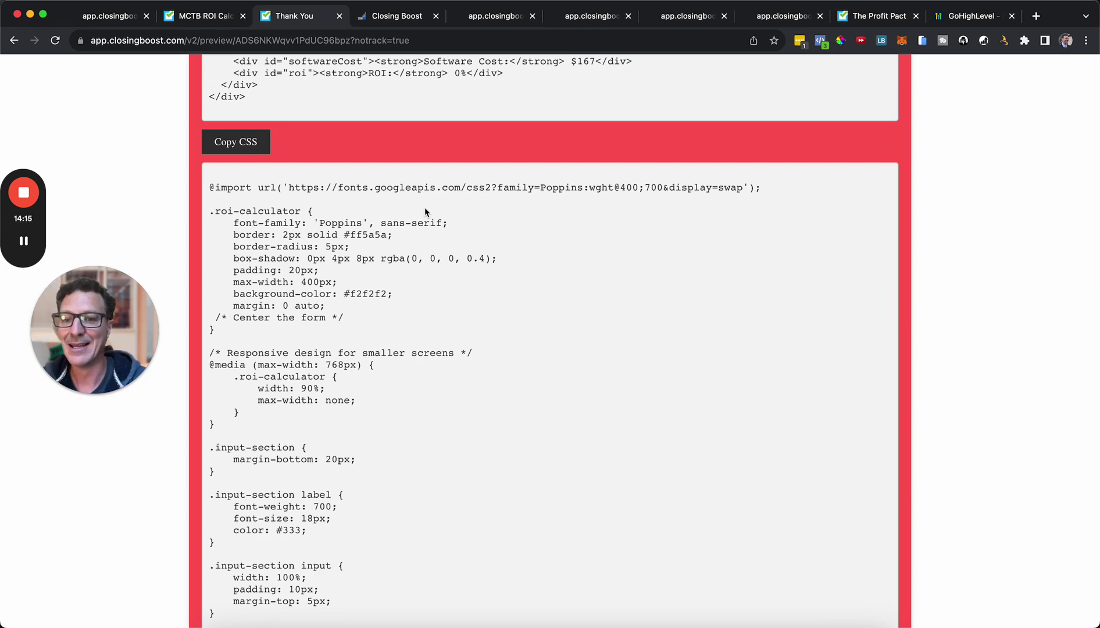
Read through the Copy HTML, CSS and JS blocks down to calculateROI with softwareCost 167.
scroll(425, 207, "up", 20)
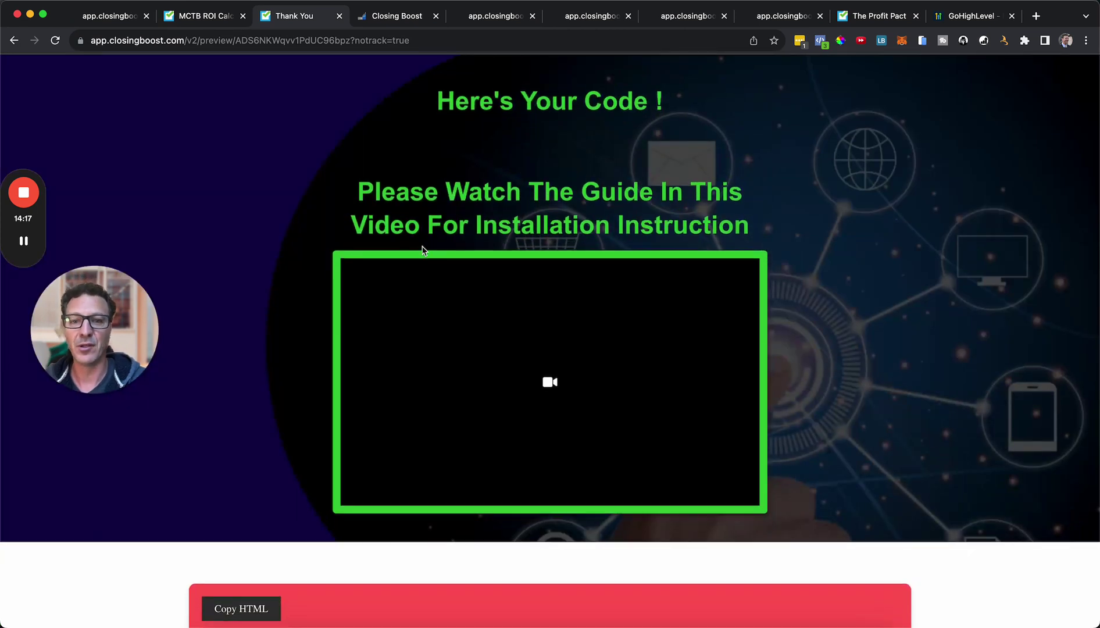
scroll(243, 314, "down", 20)
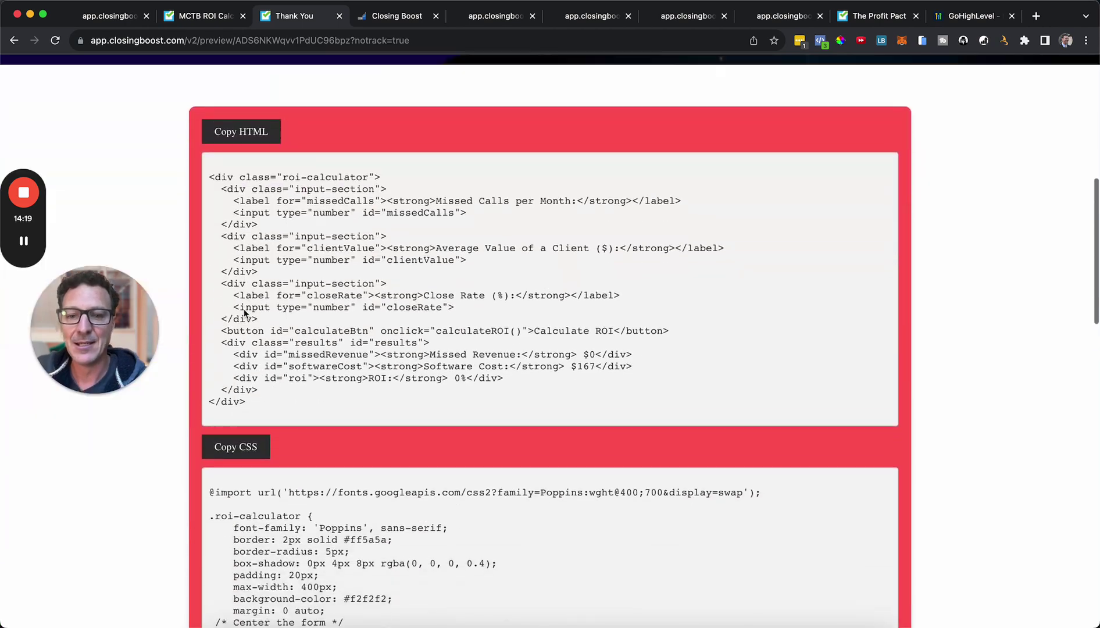
scroll(244, 309, "down", 15)
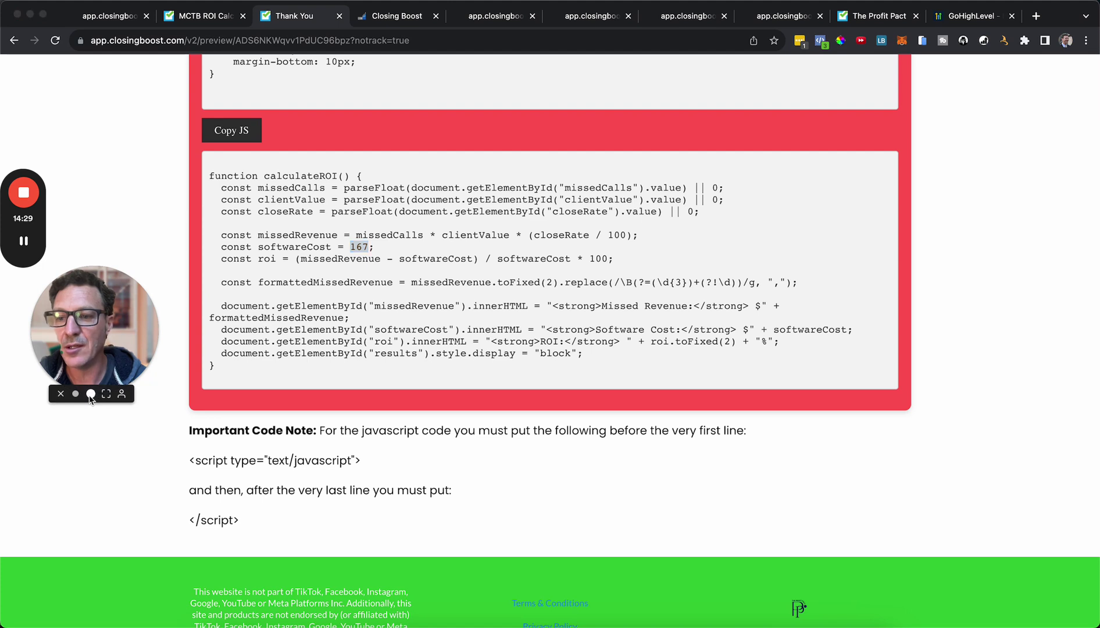
left_click(93, 401)
left_click_drag(65, 330, 443, 323)
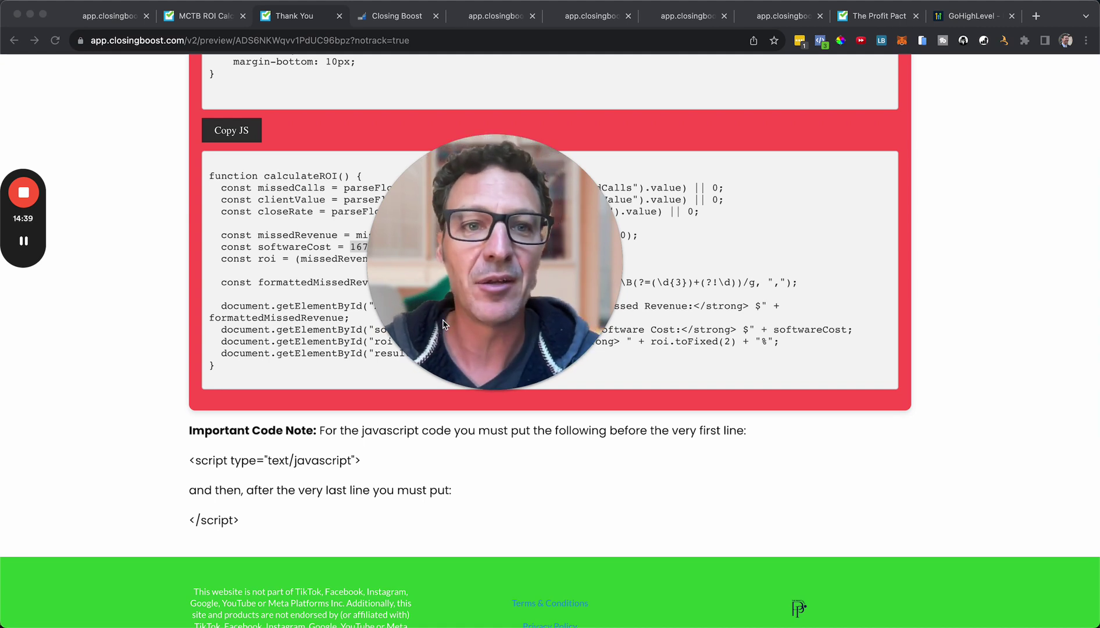
Glance at The Profit Pact home page, then bring up HighLevel's 14 Day Free Trial landing page.
left_click(856, 8)
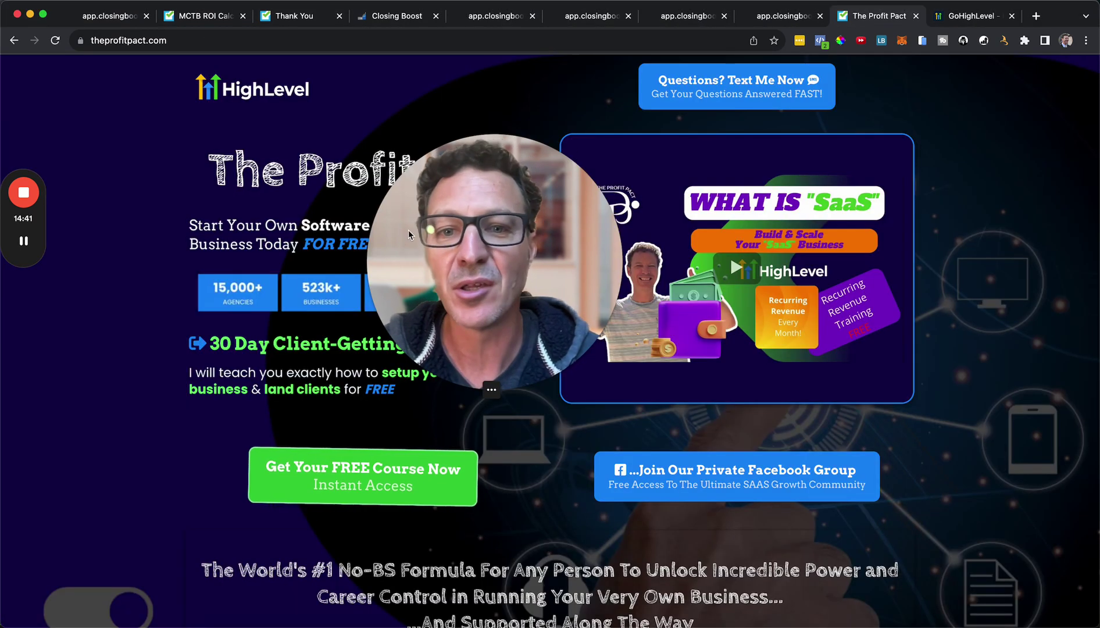
left_click_drag(457, 365, 469, 448)
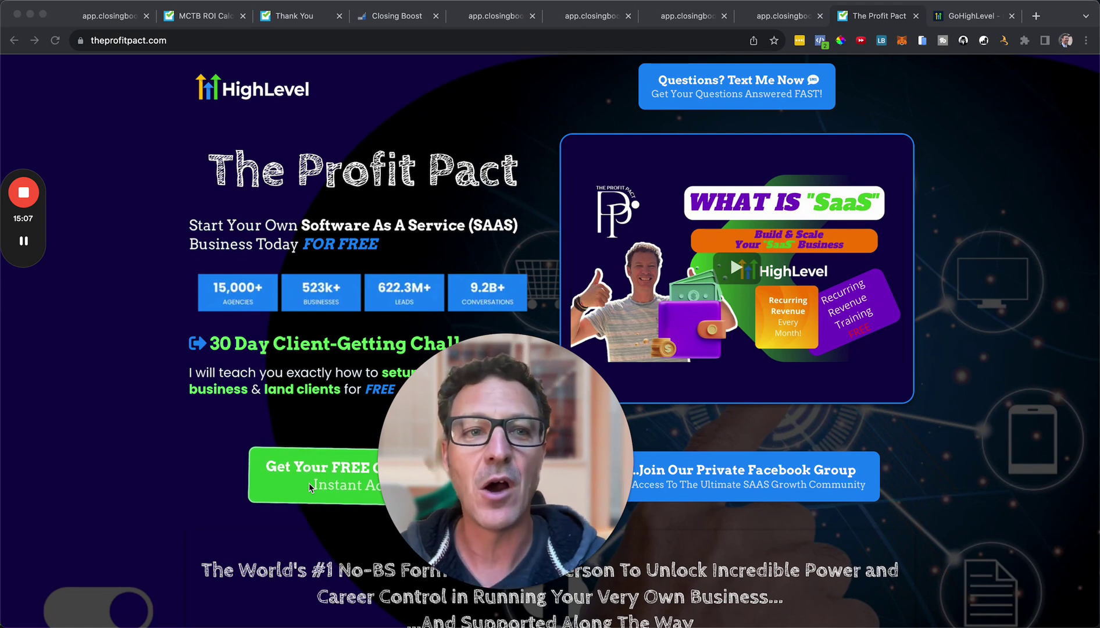
left_click(949, 15)
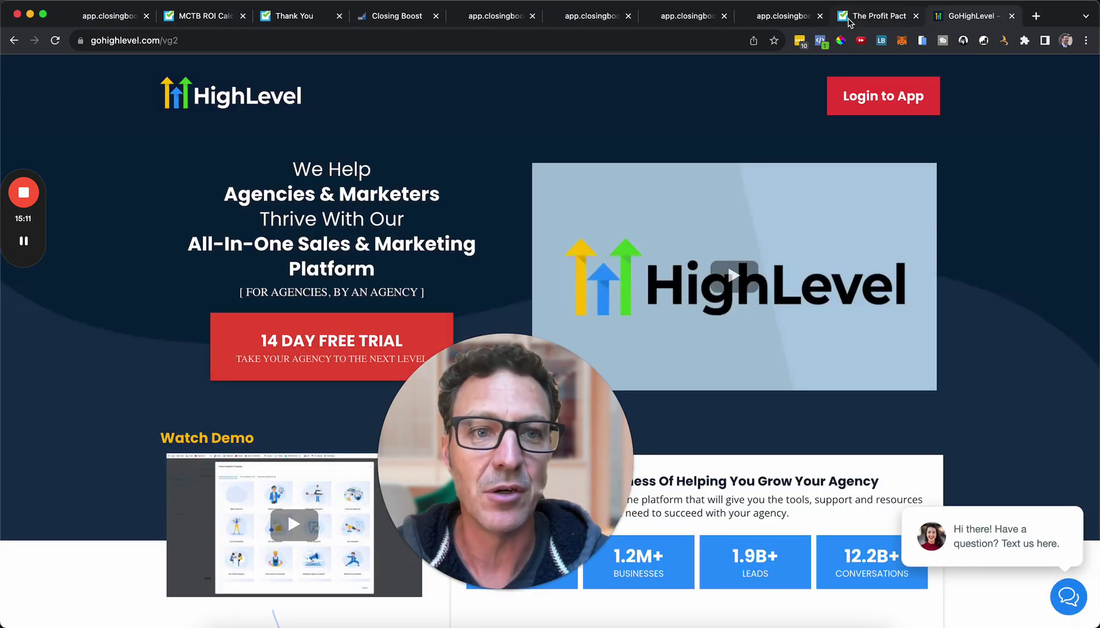
Return to The Profit Pact home page promoting the 30 Day Client-Getting Challenge.
left_click(847, 19)
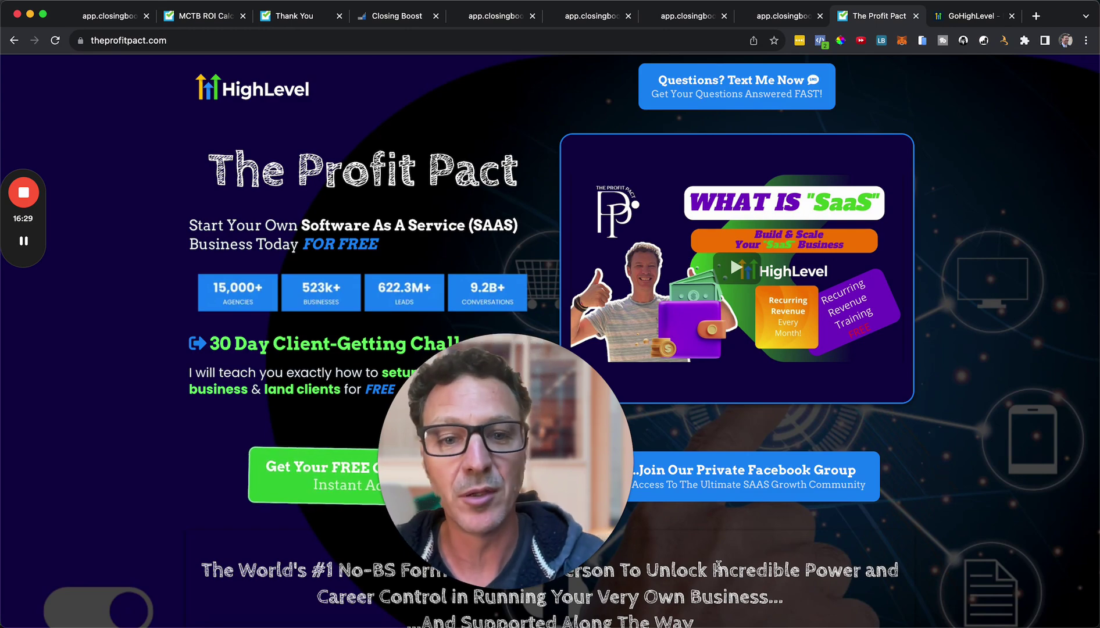
Scroll through The Profit Pact home page's SaaS sections and back up to the top.
scroll(846, 303, "down", 10)
scroll(814, 523, "down", 15)
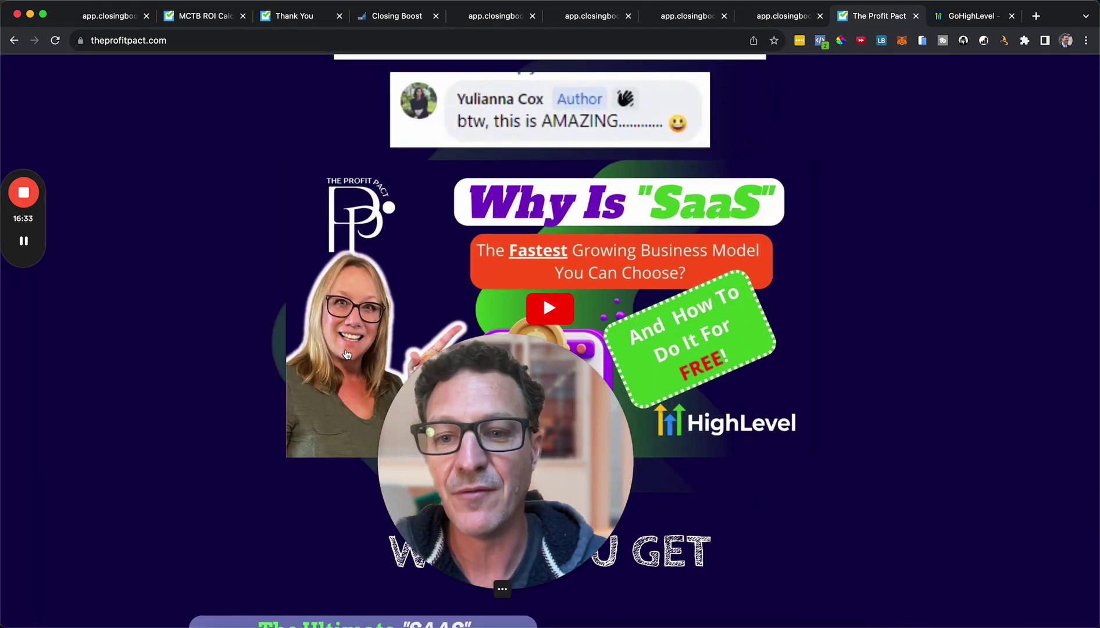
scroll(245, 334, "up", 20)
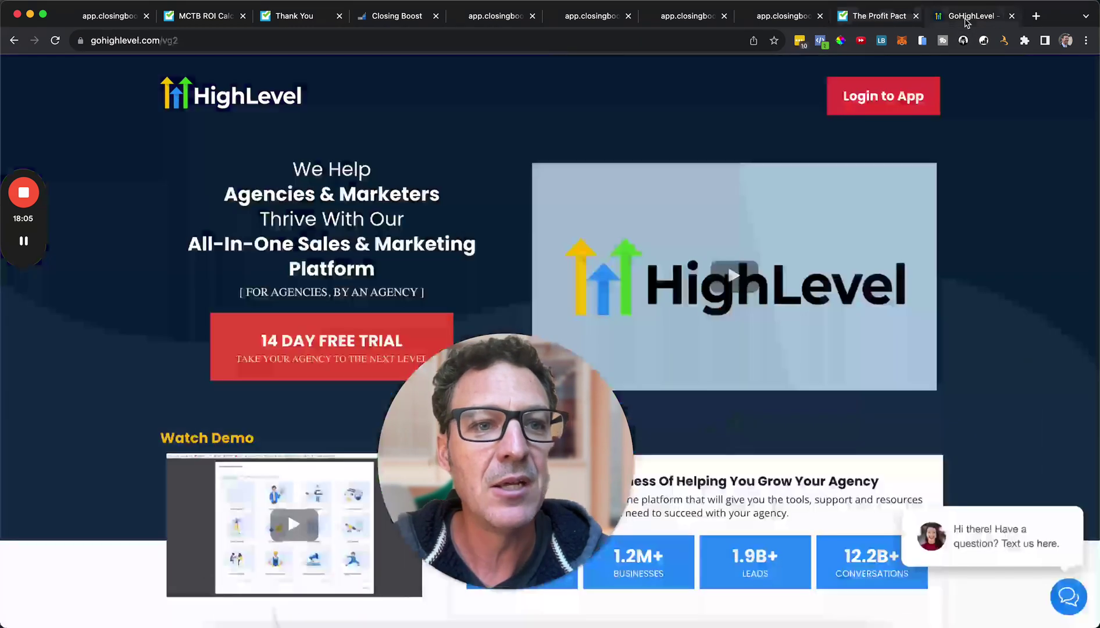
left_click(966, 19)
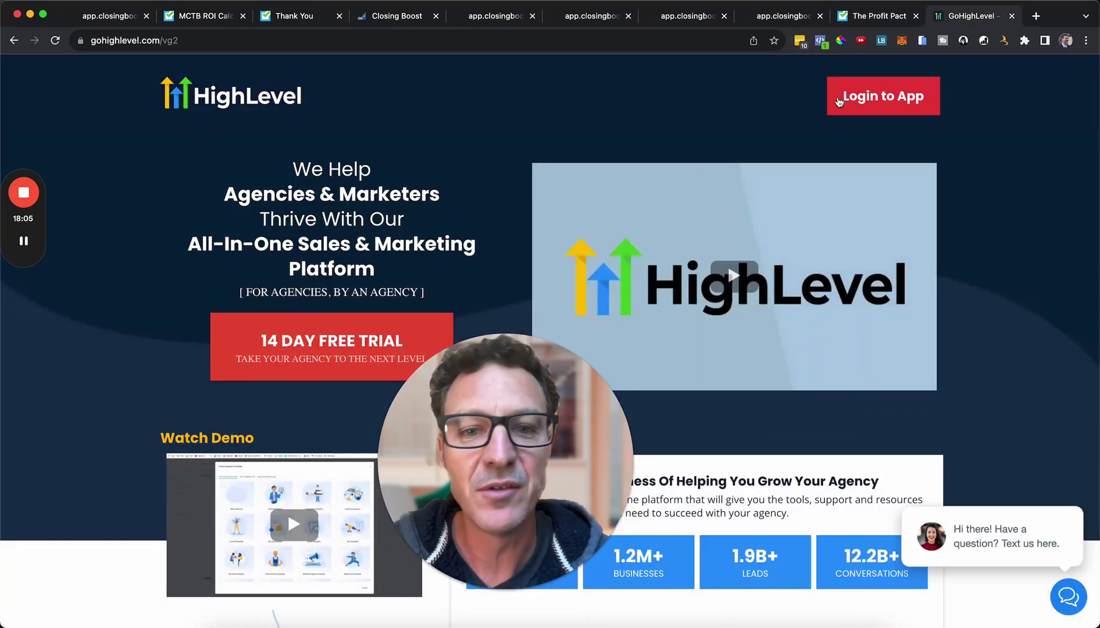
left_click_drag(459, 396, 341, 384)
scroll(599, 414, "down", 10)
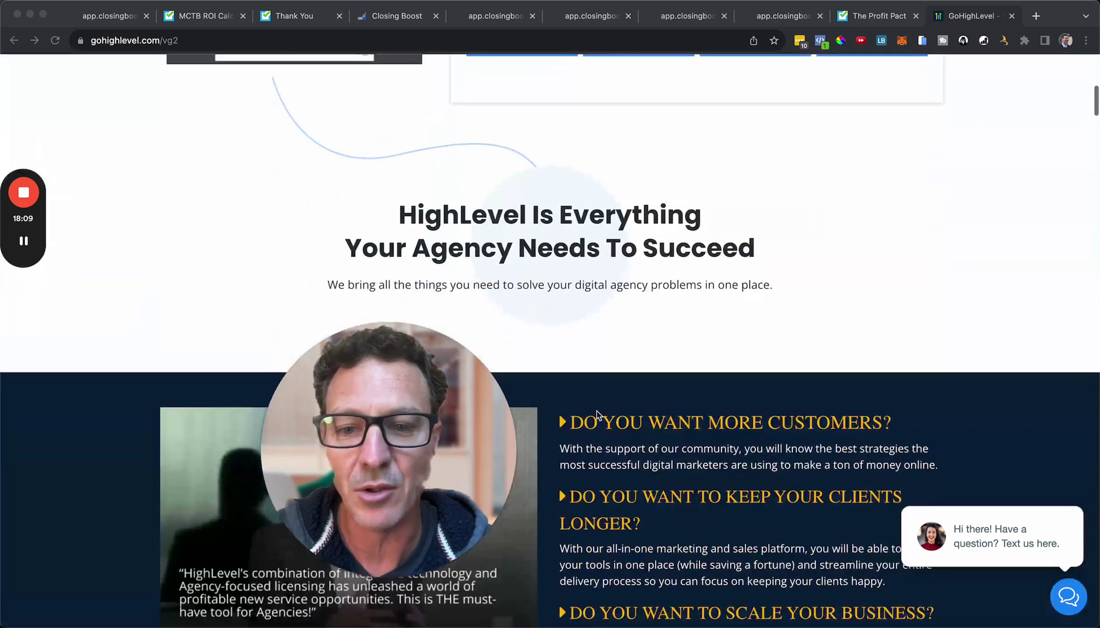
scroll(599, 415, "down", 10)
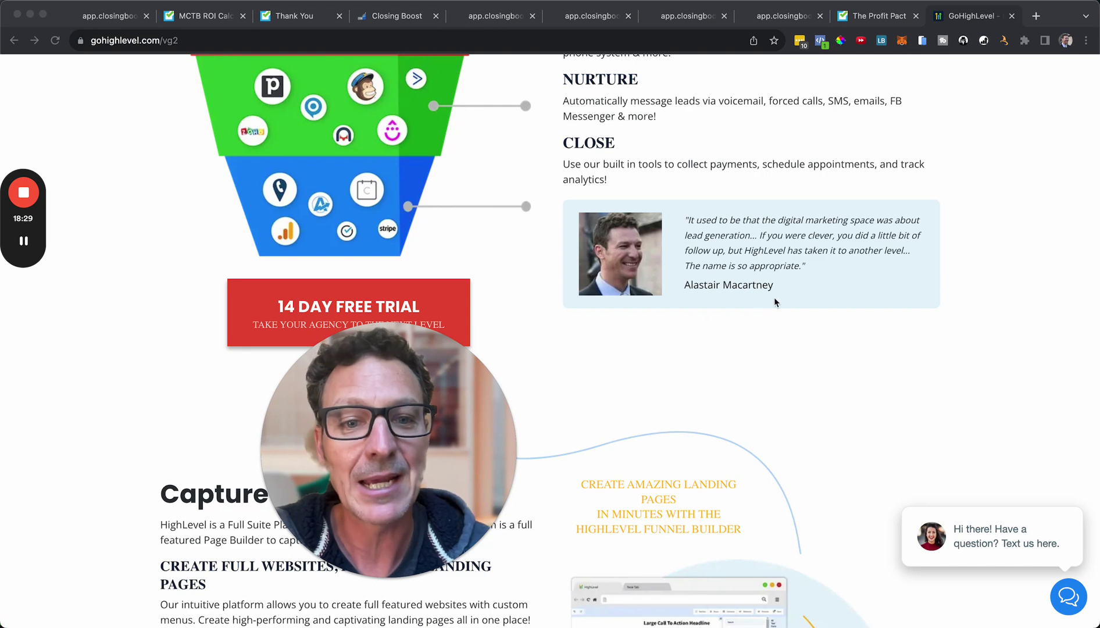
left_click(763, 206)
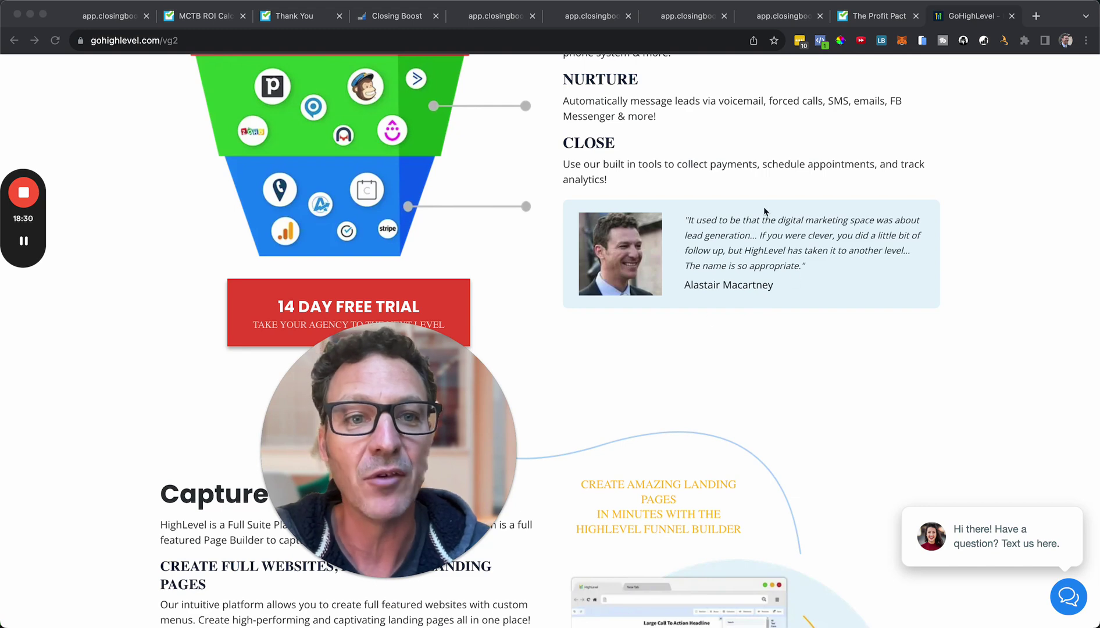
Switch back to The Profit Pact home page pitching the free SaaS business and challenge.
left_click(878, 19)
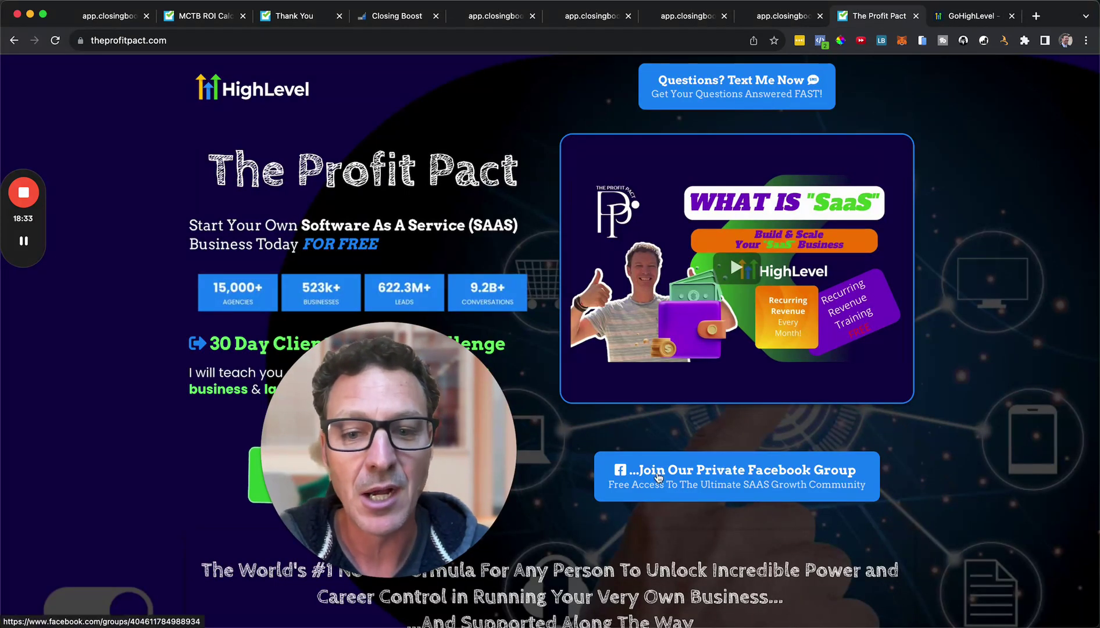
left_click_drag(499, 461, 613, 477)
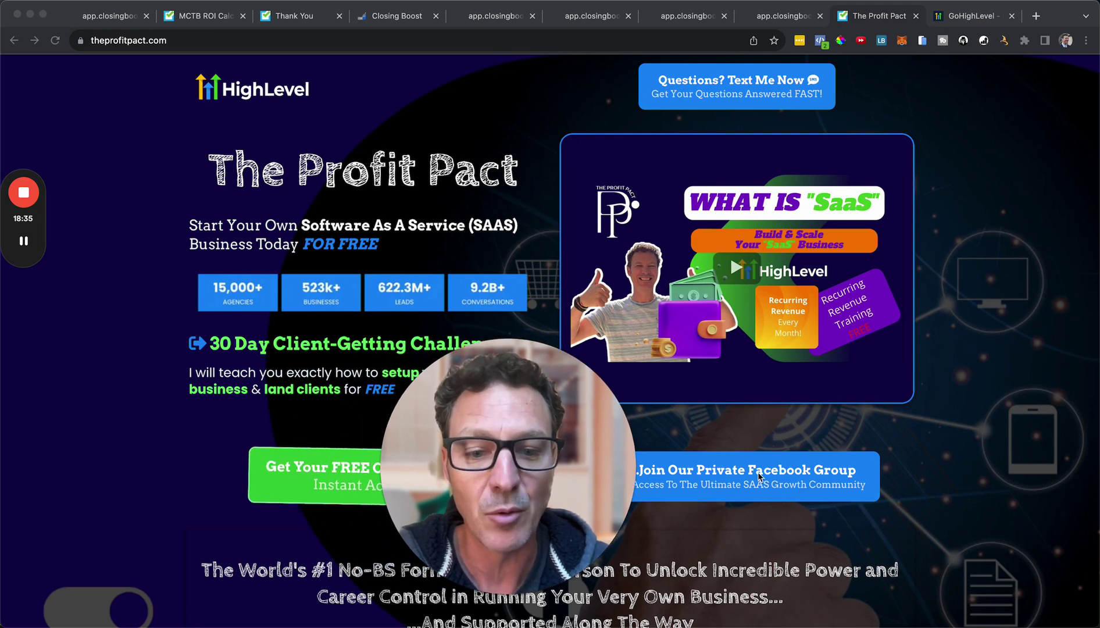